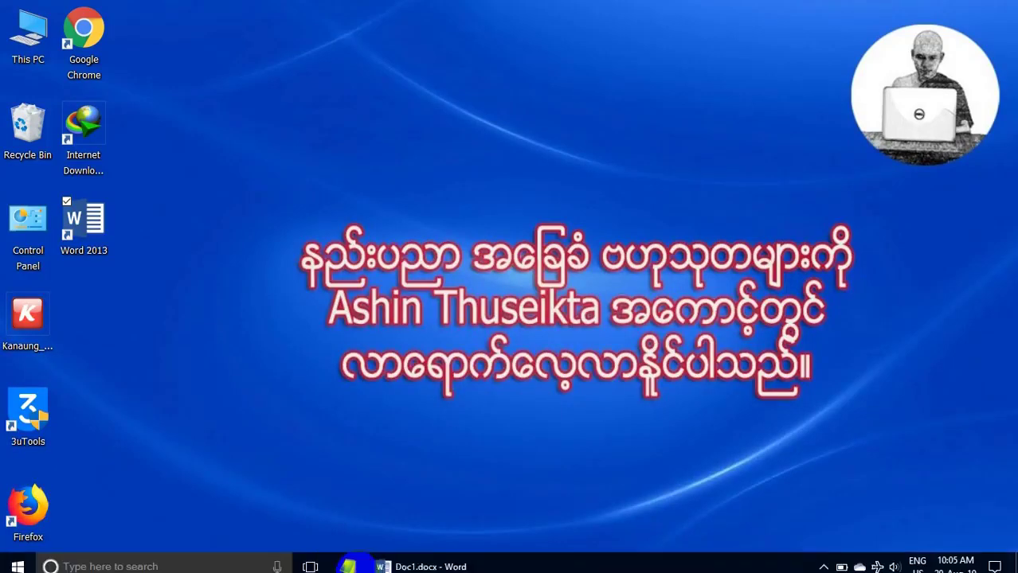
- Restore the Doc1.docx Word window from the taskbar
left_click(411, 559)
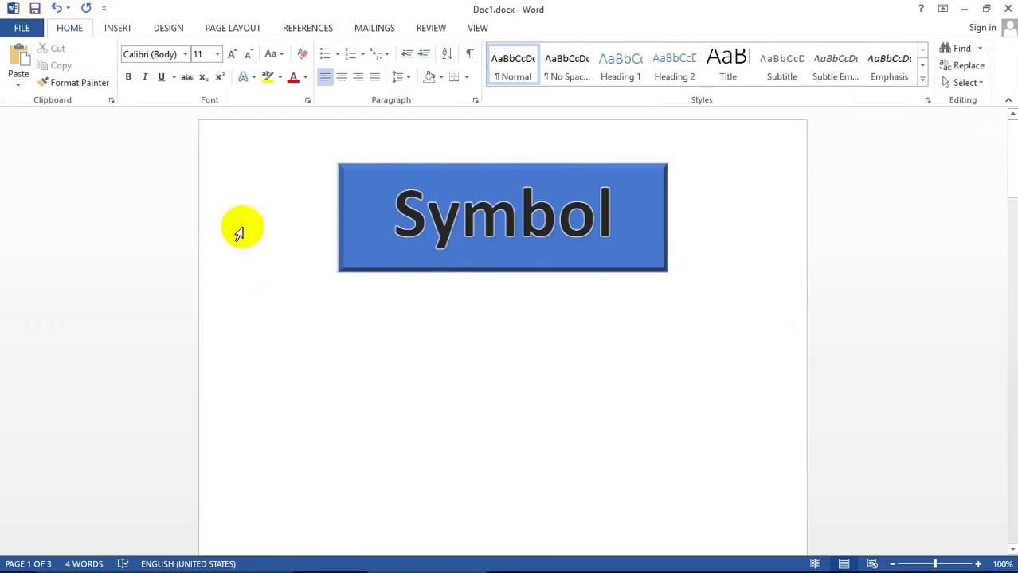
- At 36 point, insert the stadium, megaphone and house symbols from the recent symbols gallery
left_click(217, 55)
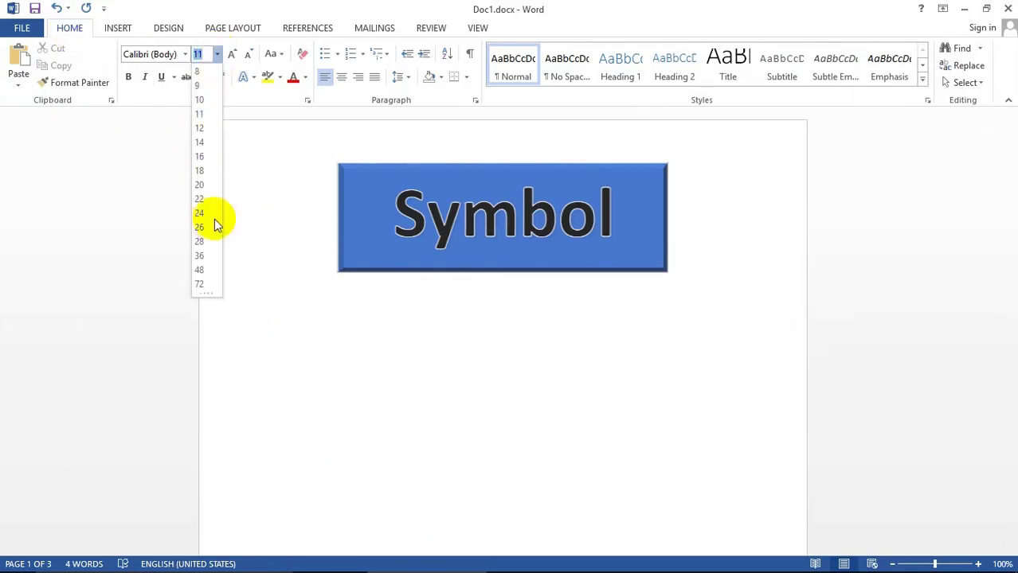
left_click(201, 255)
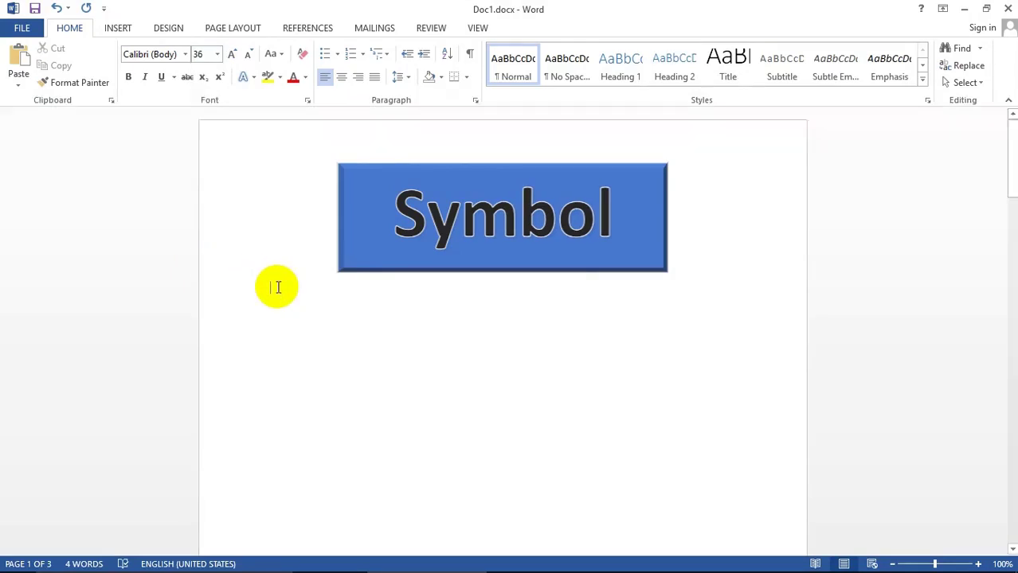
left_click(118, 28)
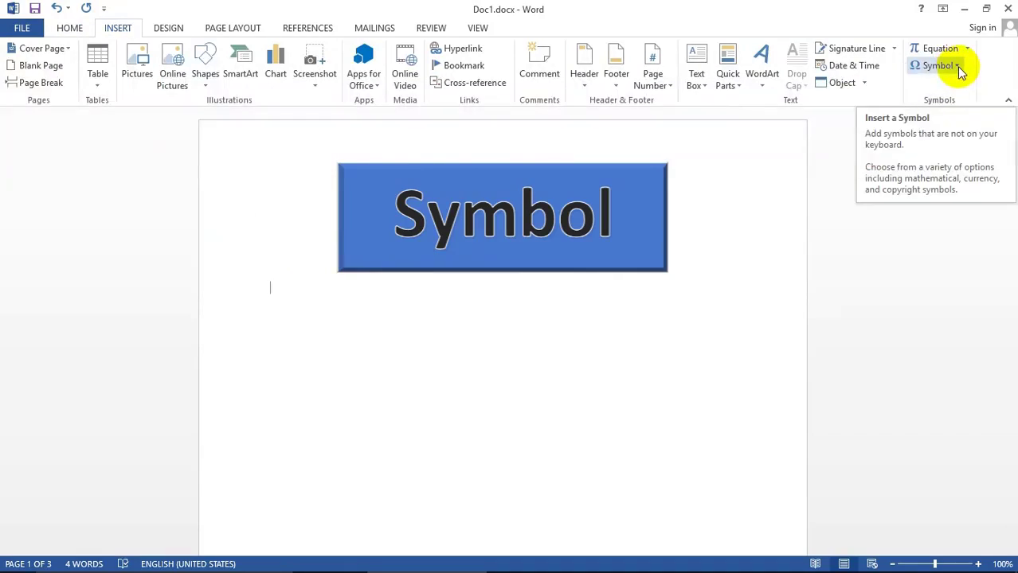
left_click(957, 67)
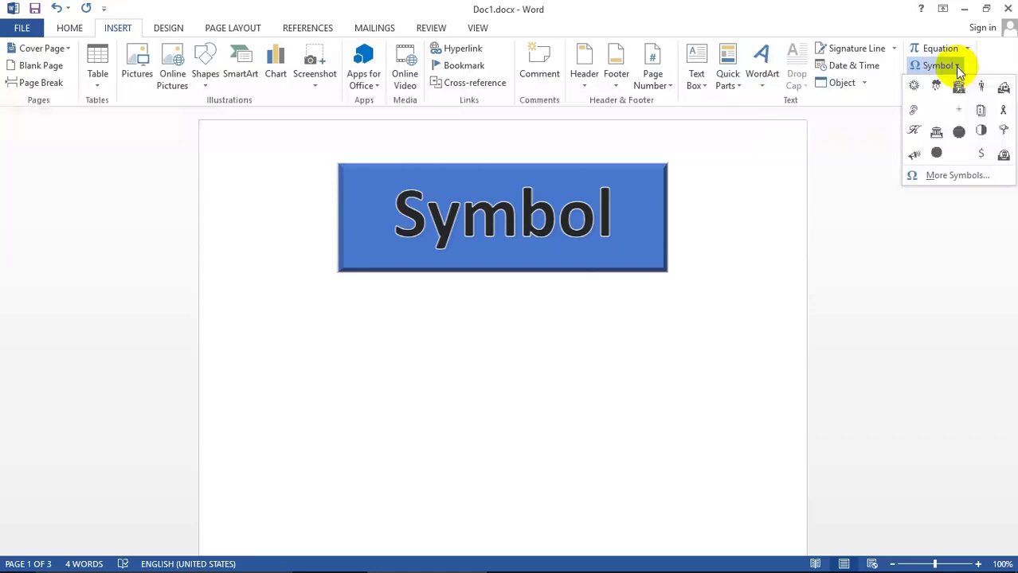
left_click(959, 86)
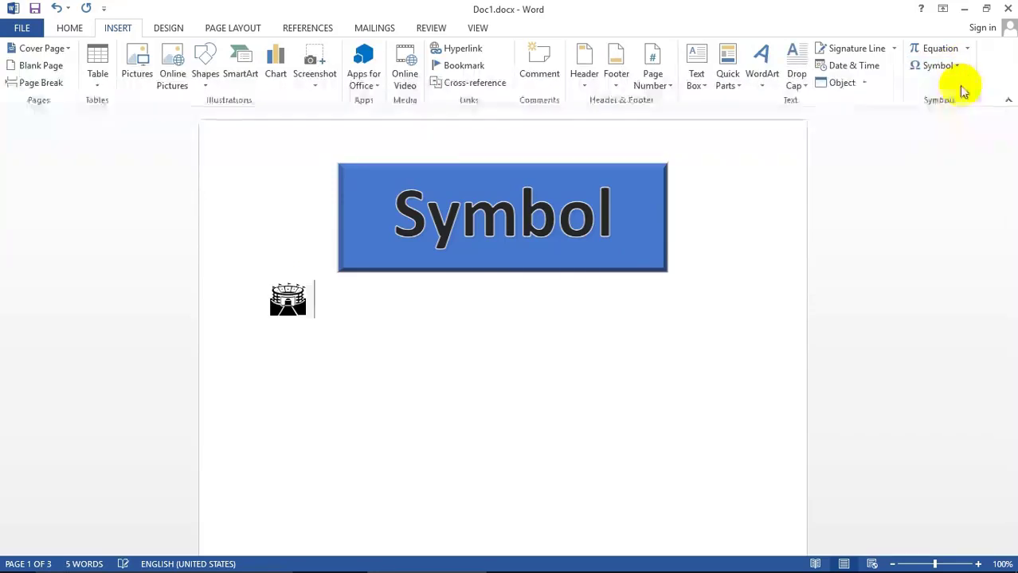
left_click(958, 68)
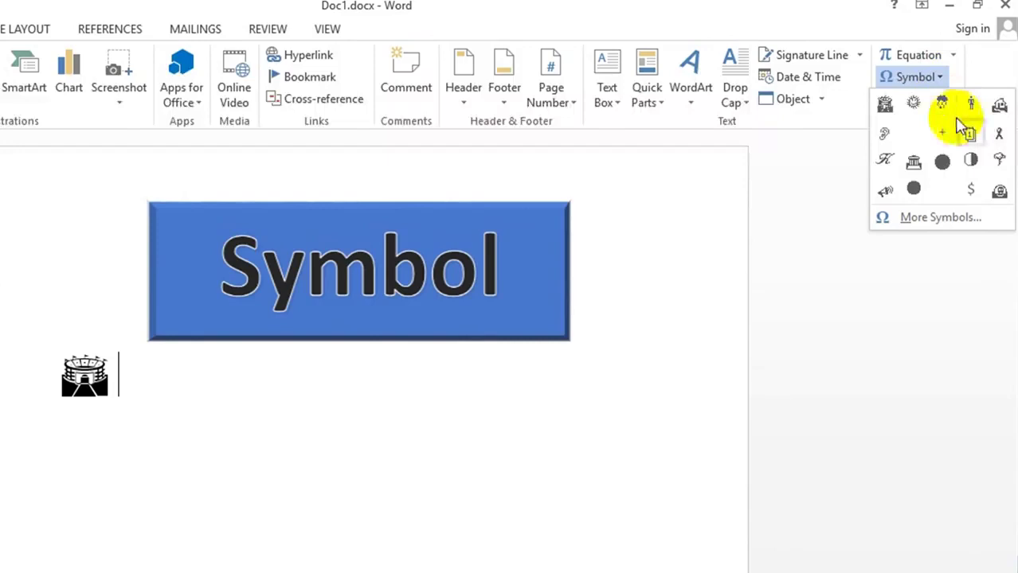
left_click(885, 191)
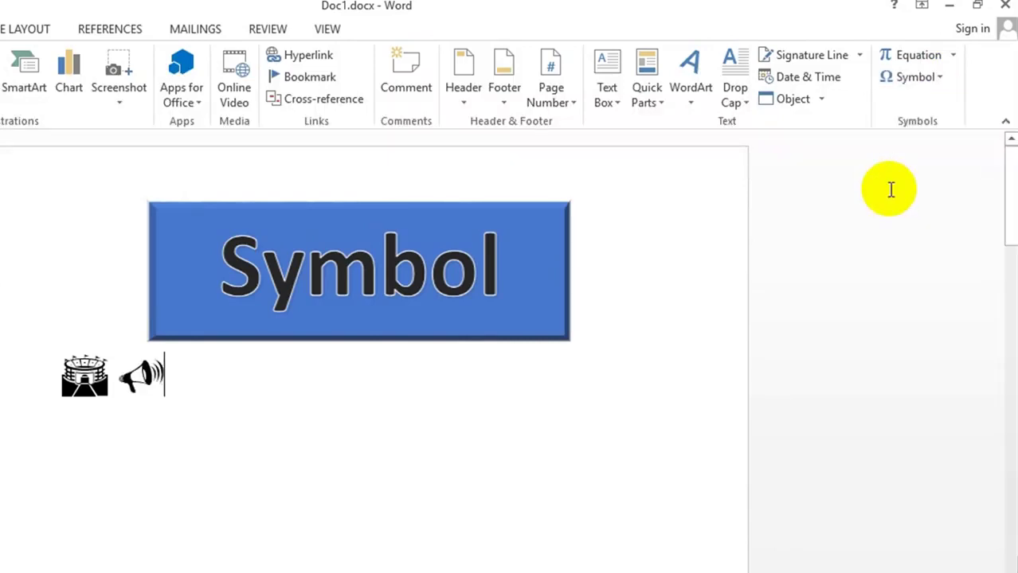
left_click(938, 77)
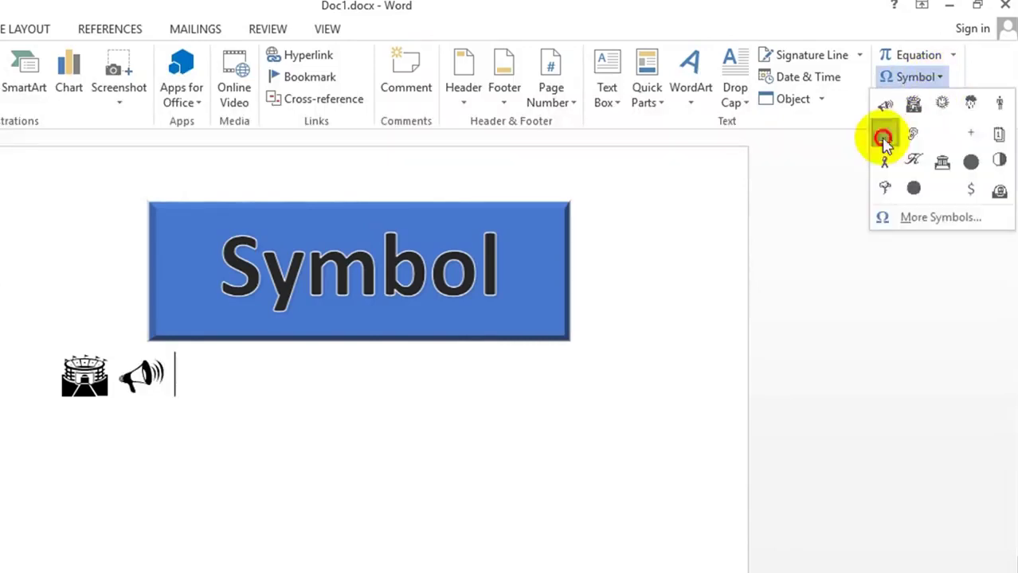
left_click(884, 137)
- Start a new line and bring up the full Symbol dialog via More Symbols
key("Return")
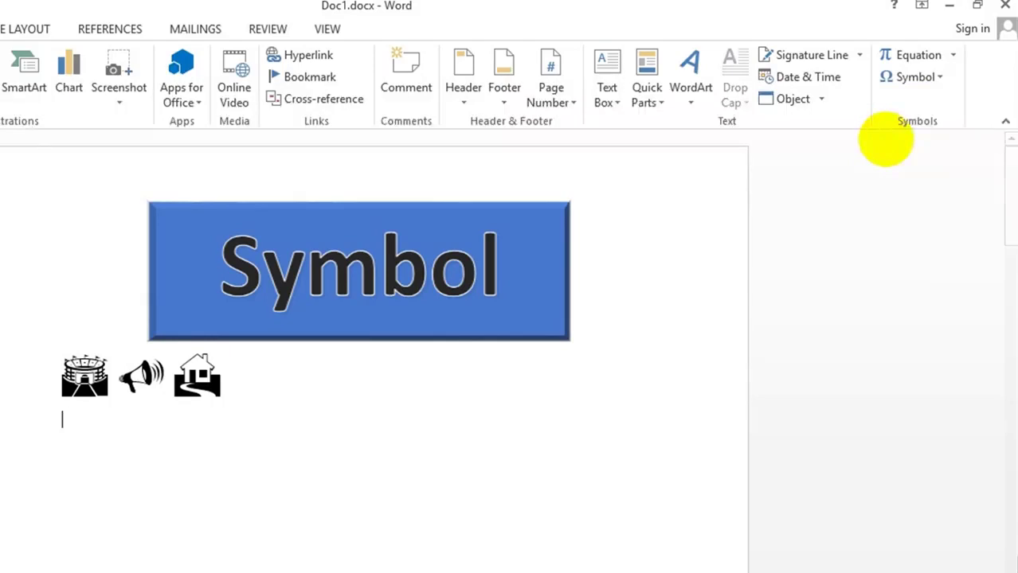
left_click(940, 78)
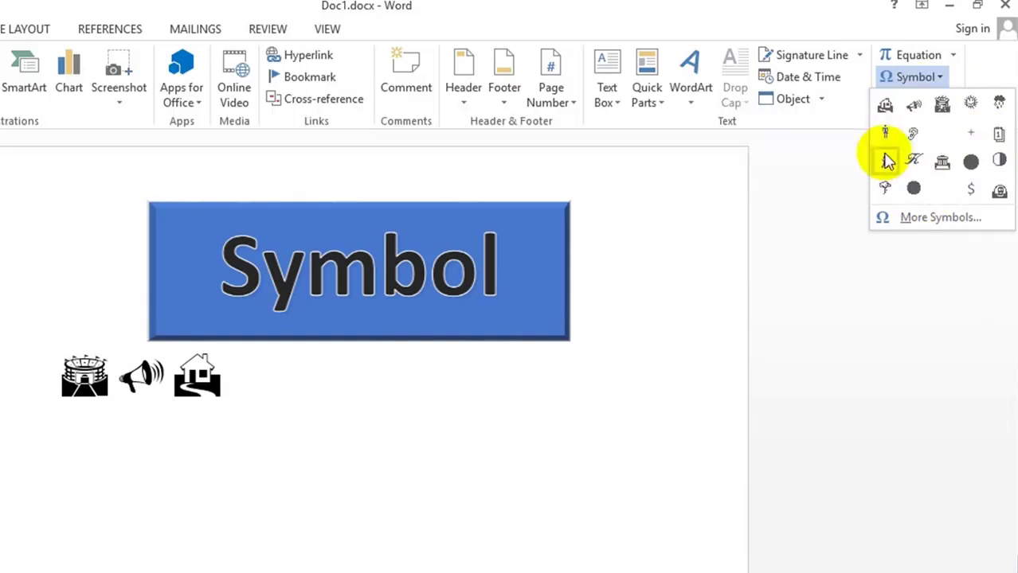
left_click(939, 223)
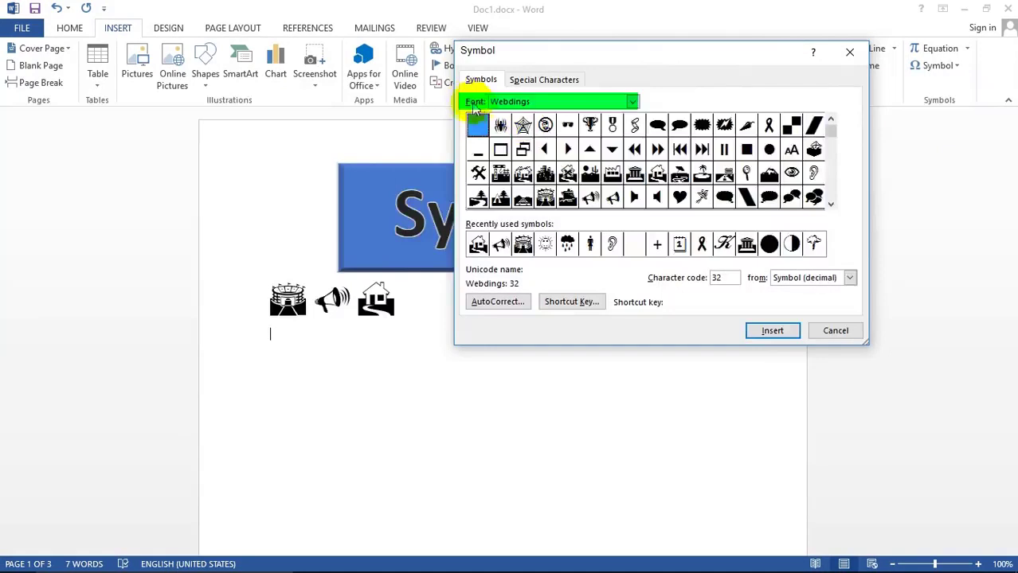
- Insert the rain-cloud and sun symbols from the Weather font
left_click(632, 101)
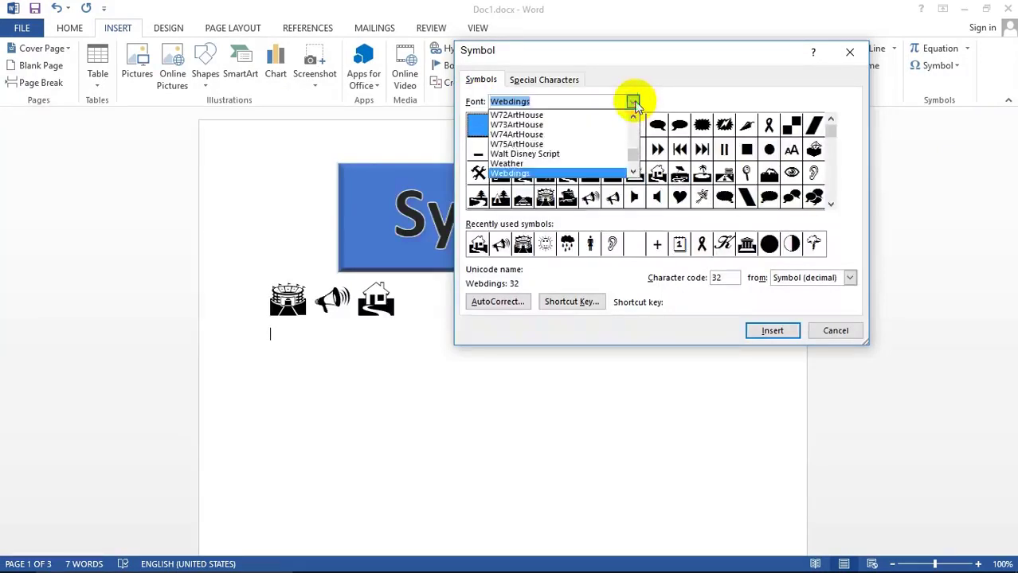
left_click(526, 164)
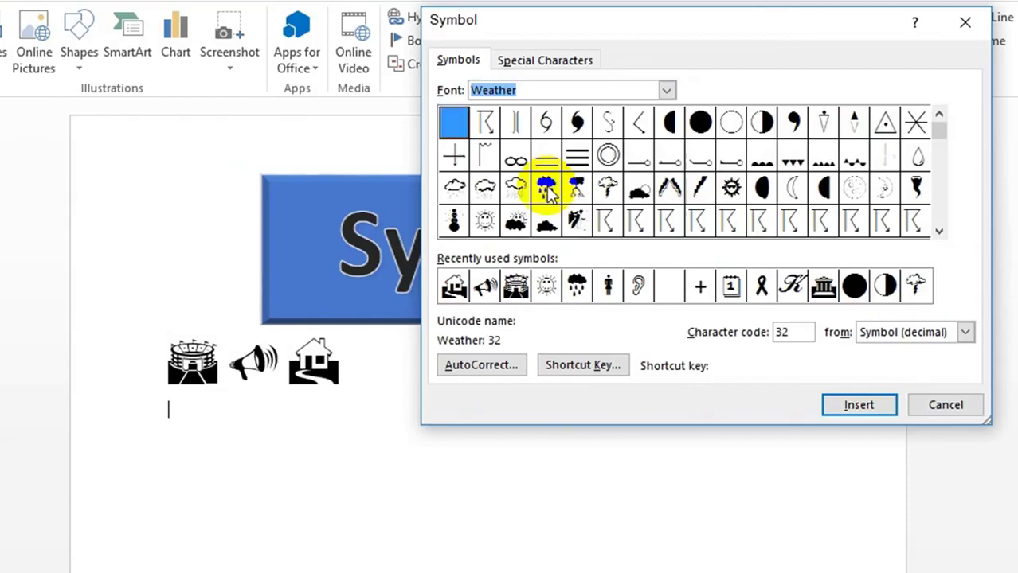
left_click(549, 179)
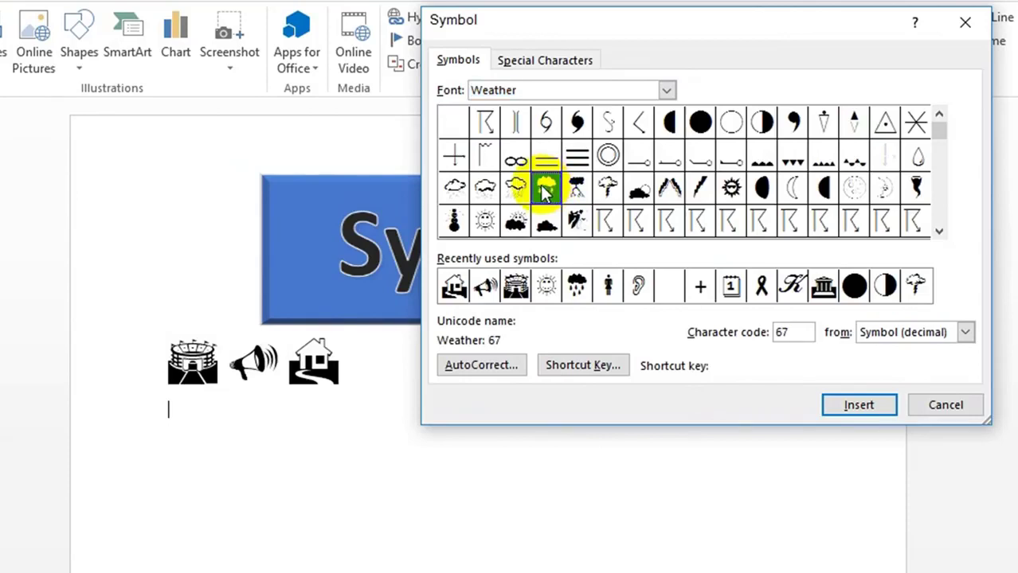
left_click(850, 407)
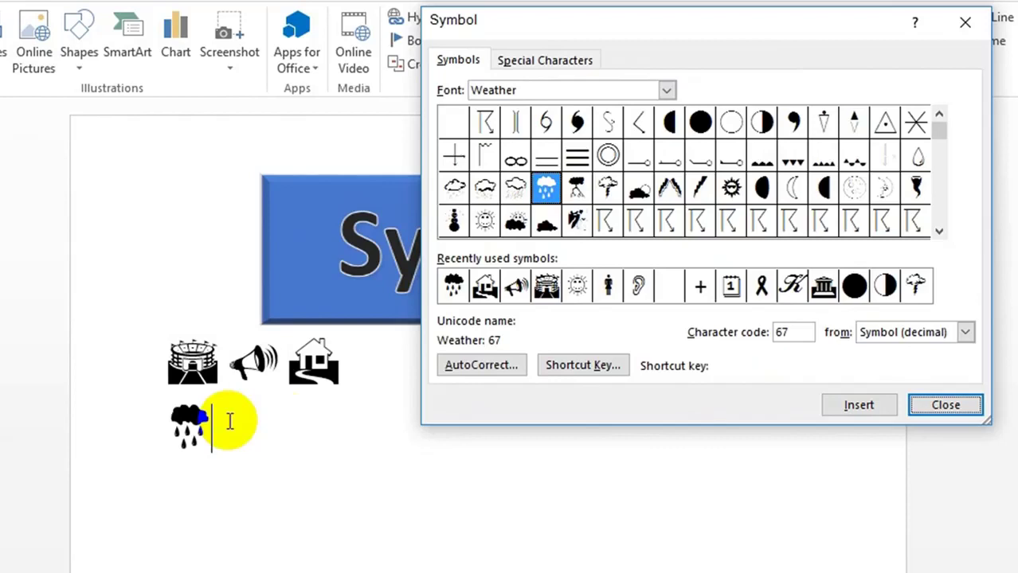
left_click(486, 222)
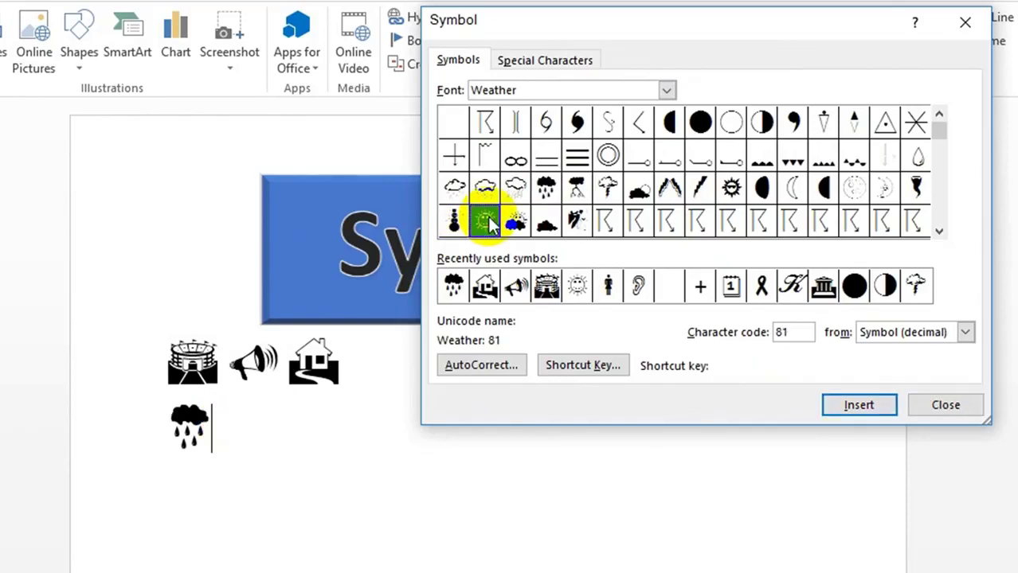
left_click(857, 405)
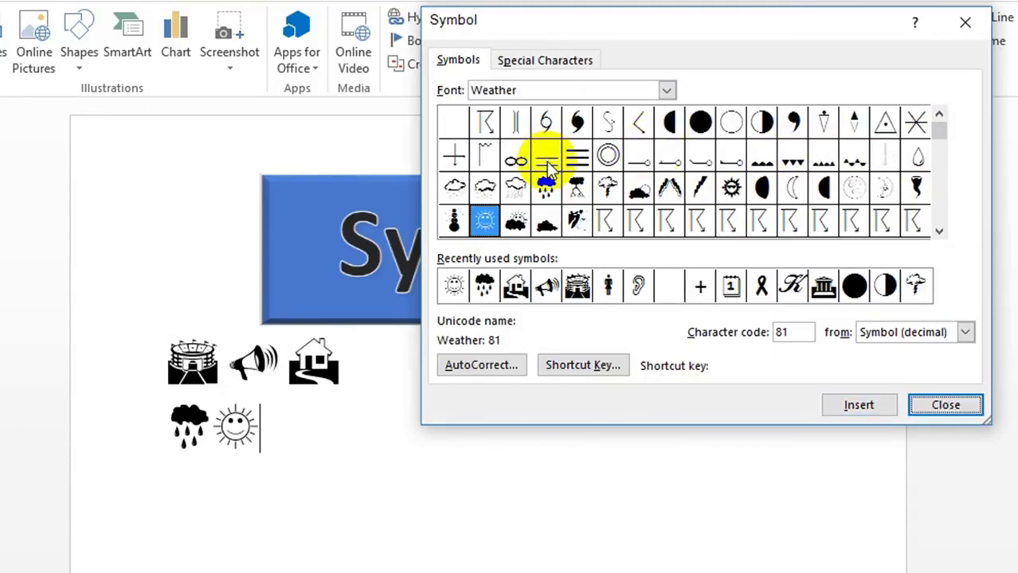
- Switch the symbol font to Webdings and insert the tree and ear symbols
left_click(526, 90)
left_click(450, 90)
type("webding")
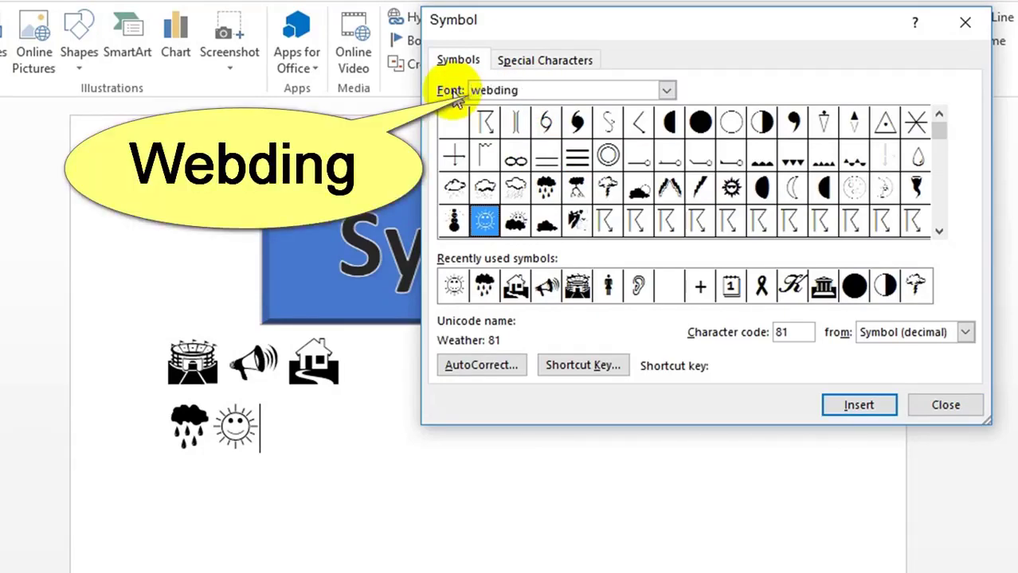
key("Return")
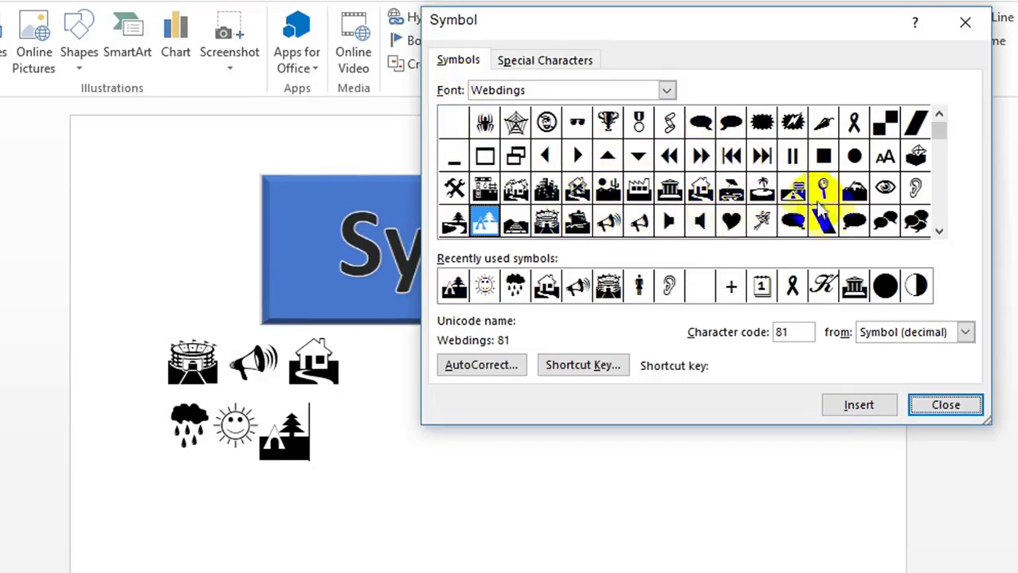
left_click(915, 190)
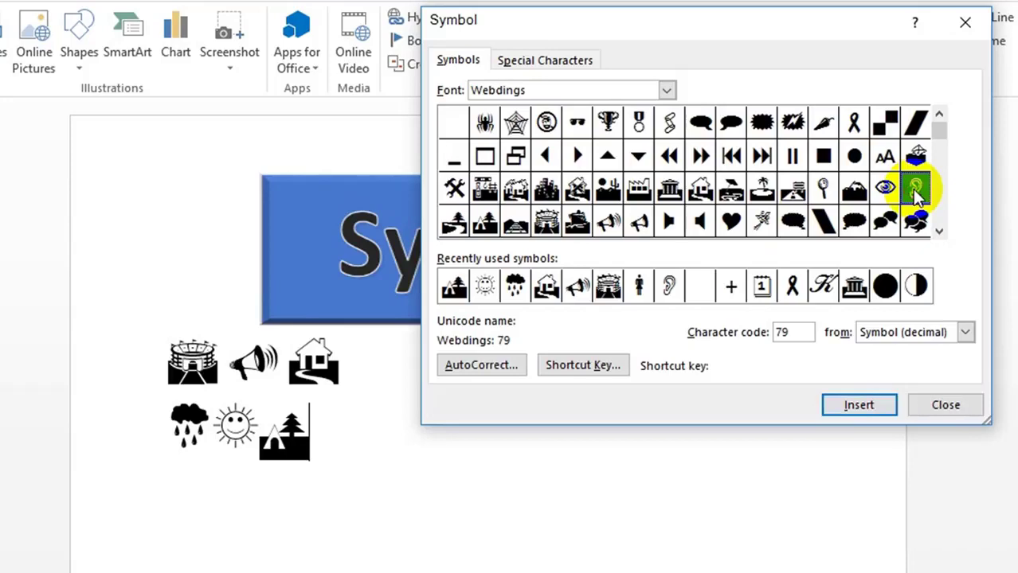
left_click(874, 406)
double_click(283, 440)
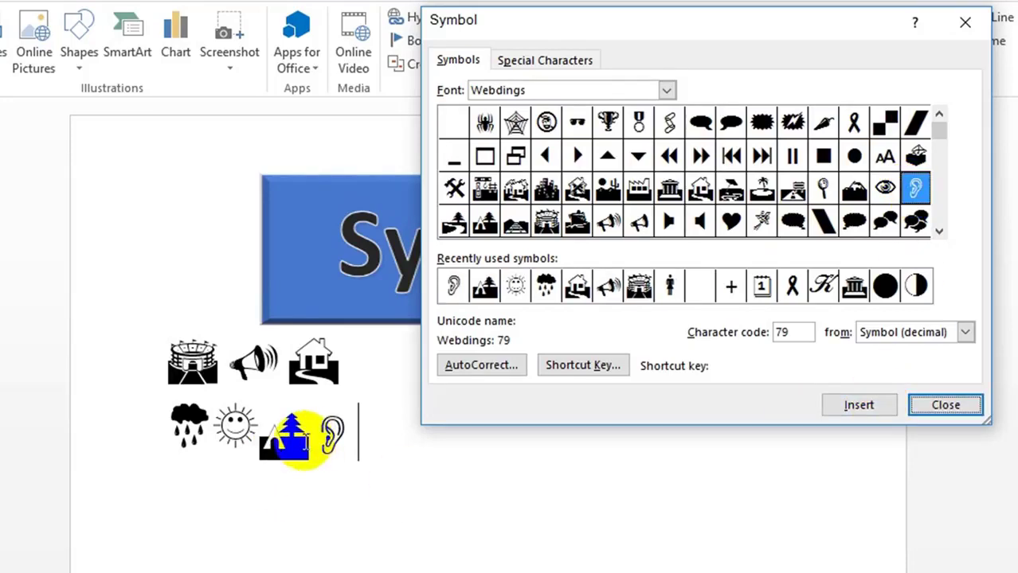
left_click(303, 442)
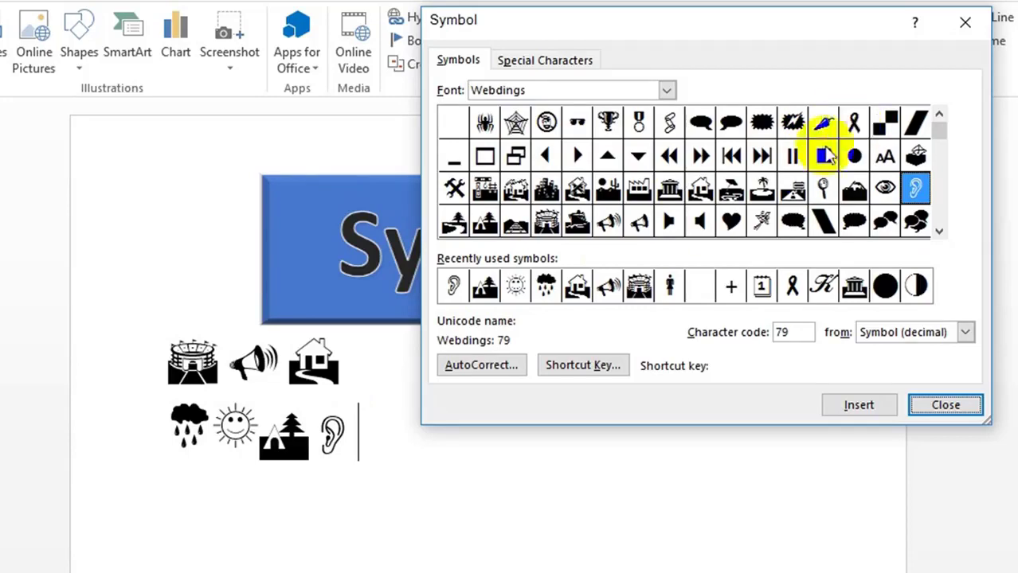
- Assign the shortcut Ctrl+Num 5 to the Webdings ribbon symbol (character 45)
left_click(854, 123)
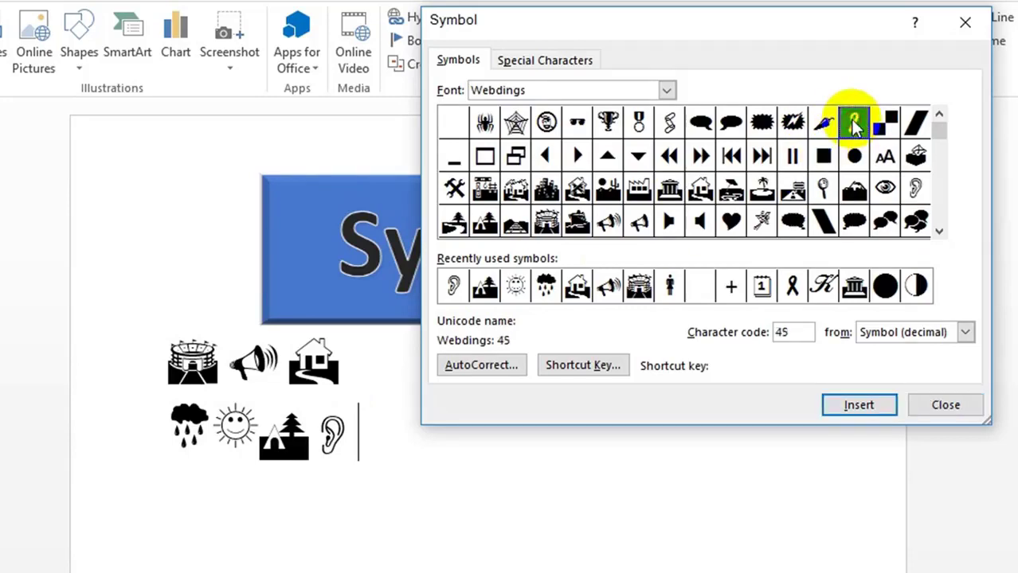
left_click(596, 368)
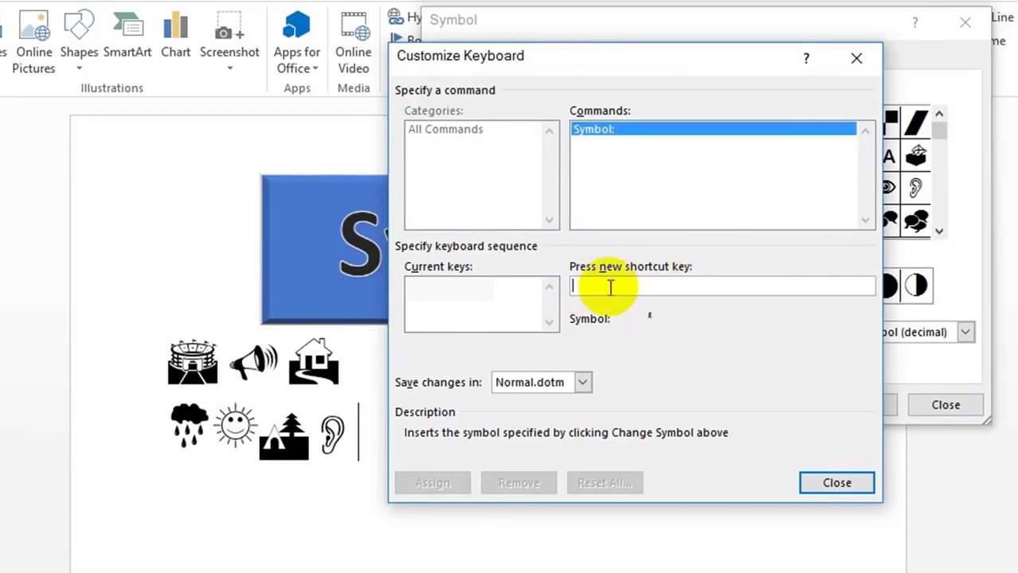
key("ctrl+KP_5")
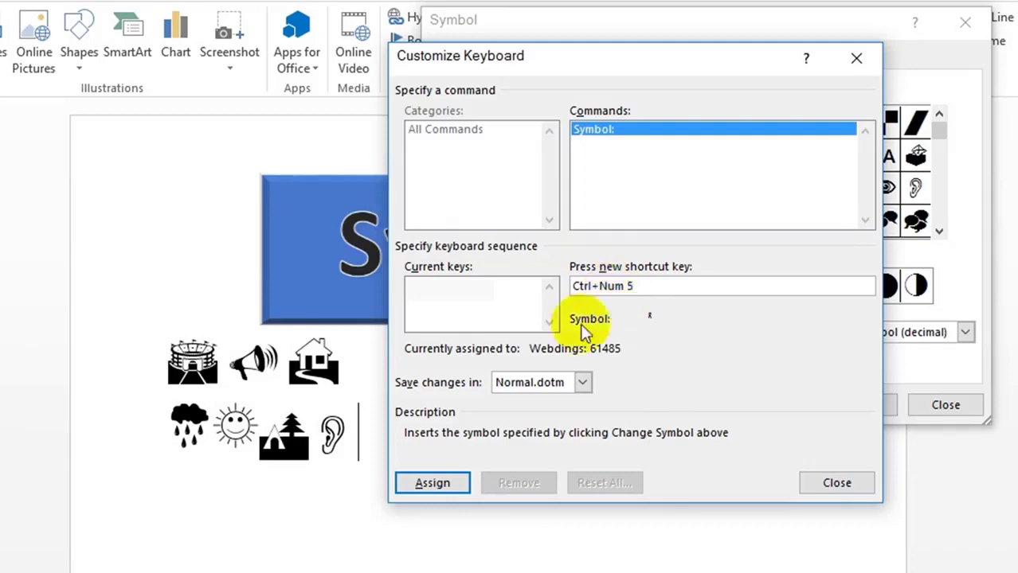
left_click(434, 487)
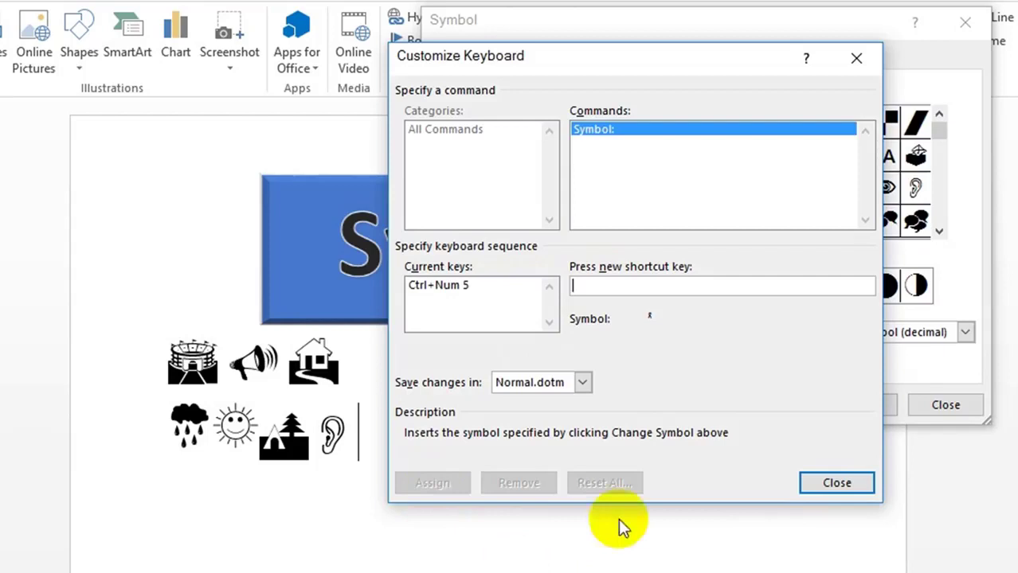
left_click(834, 482)
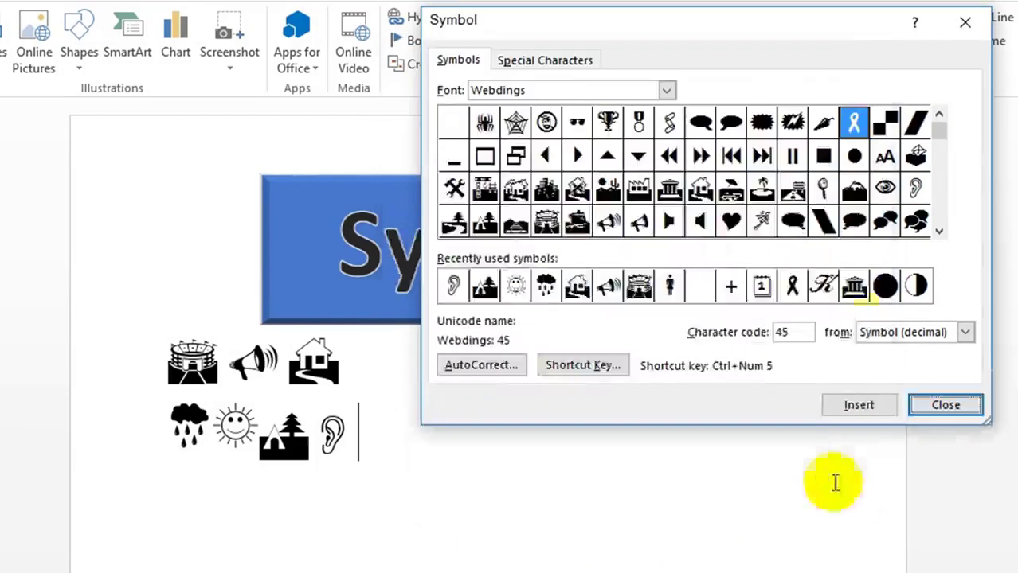
- Close the Symbol dialog, add ribbon symbols with Ctrl+Num 5 beside 'arrow' and 'apple', then scroll to the Equation page
left_click(964, 22)
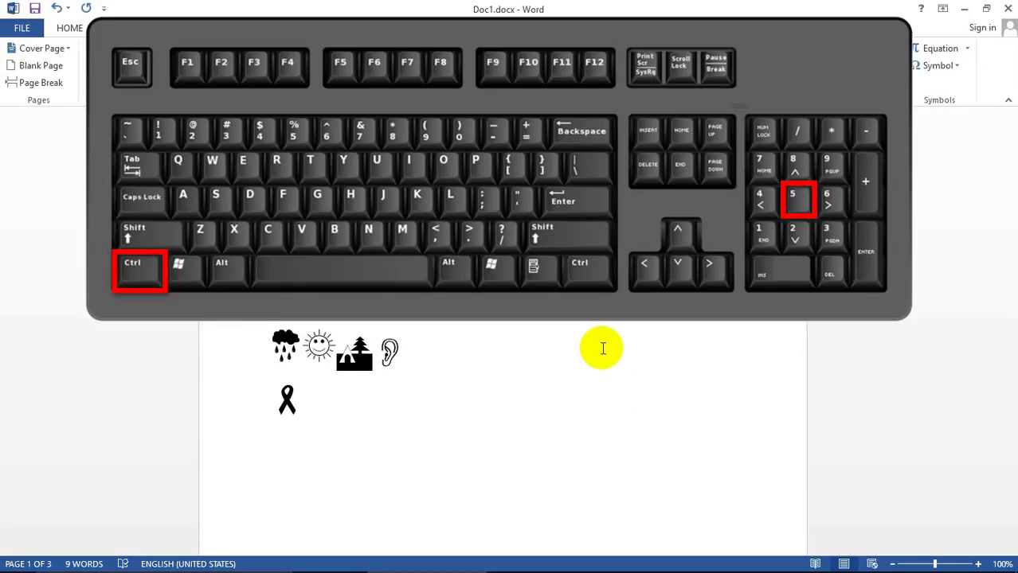
key("ctrl+KP_5")
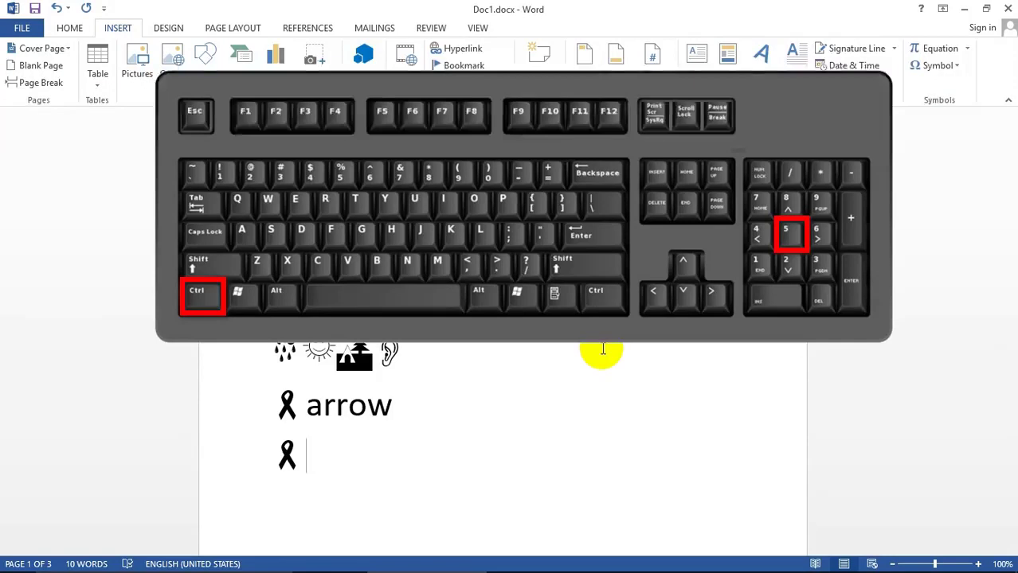
type("apple 🎗 🎗")
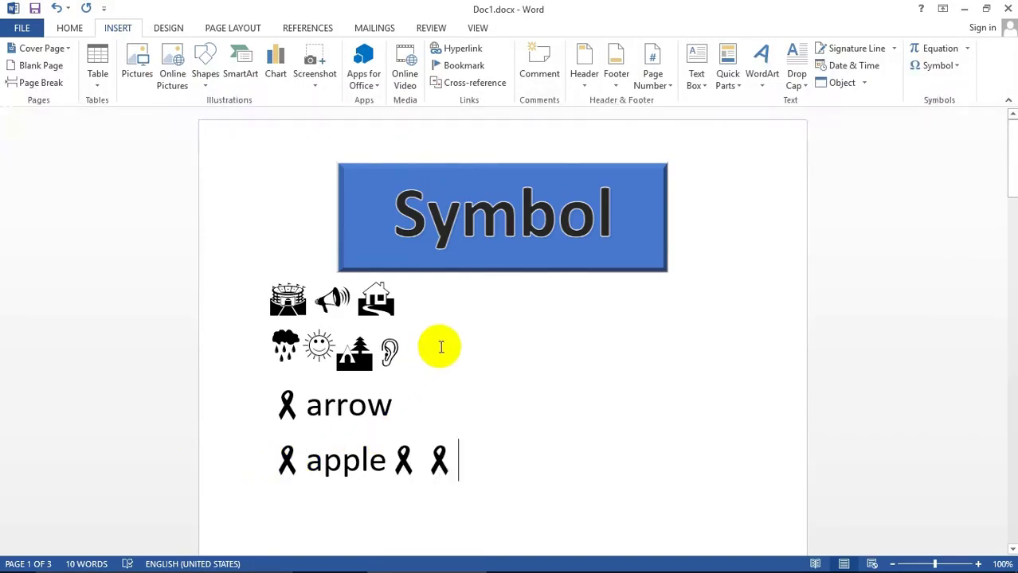
scroll(440, 348, "down", 3)
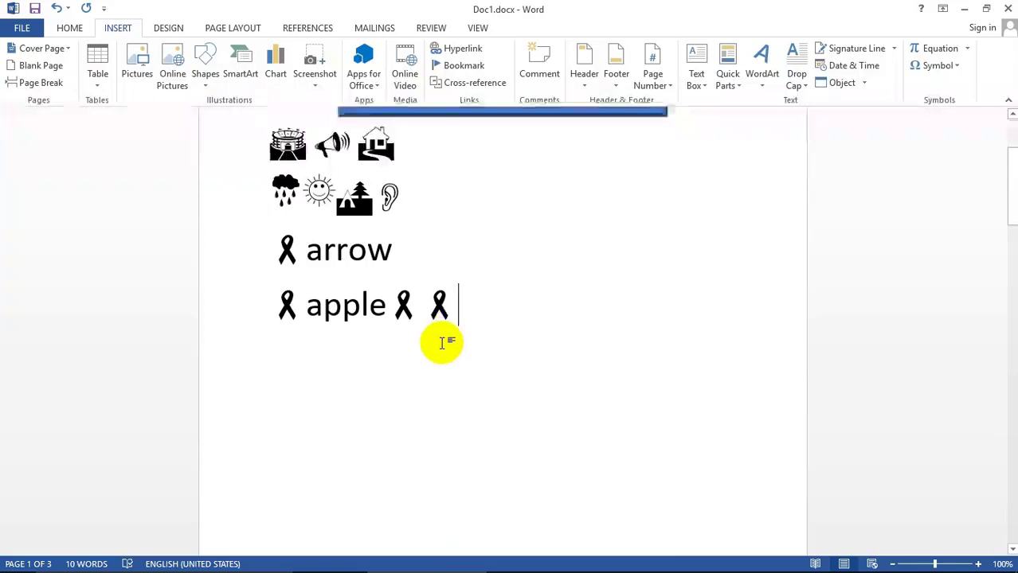
scroll(442, 342, "down", 3)
scroll(442, 341, "down", 3)
scroll(438, 347, "down", 3)
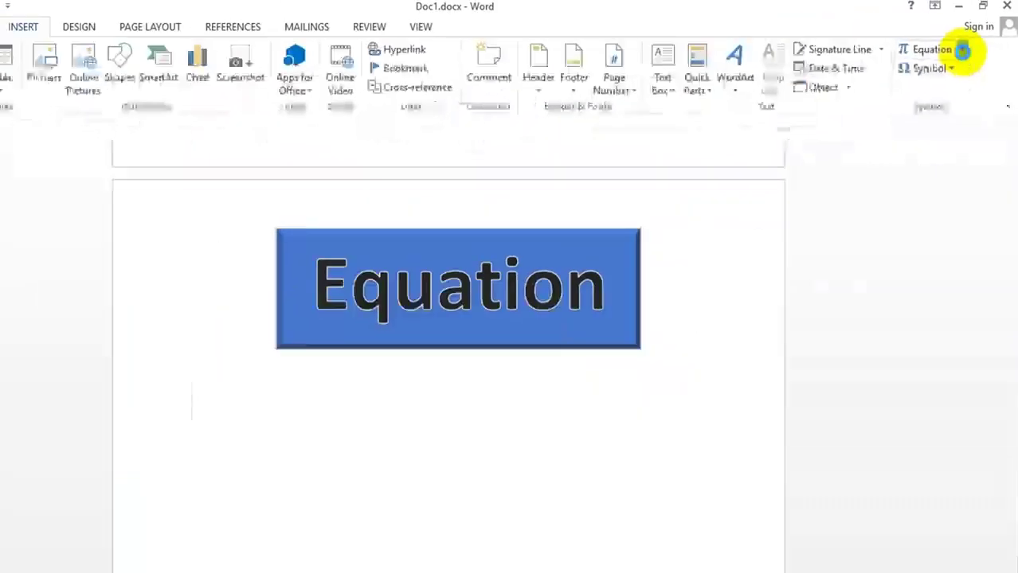
- Insert the Pythagorean Theorem equation and replace a with 9
left_click(967, 48)
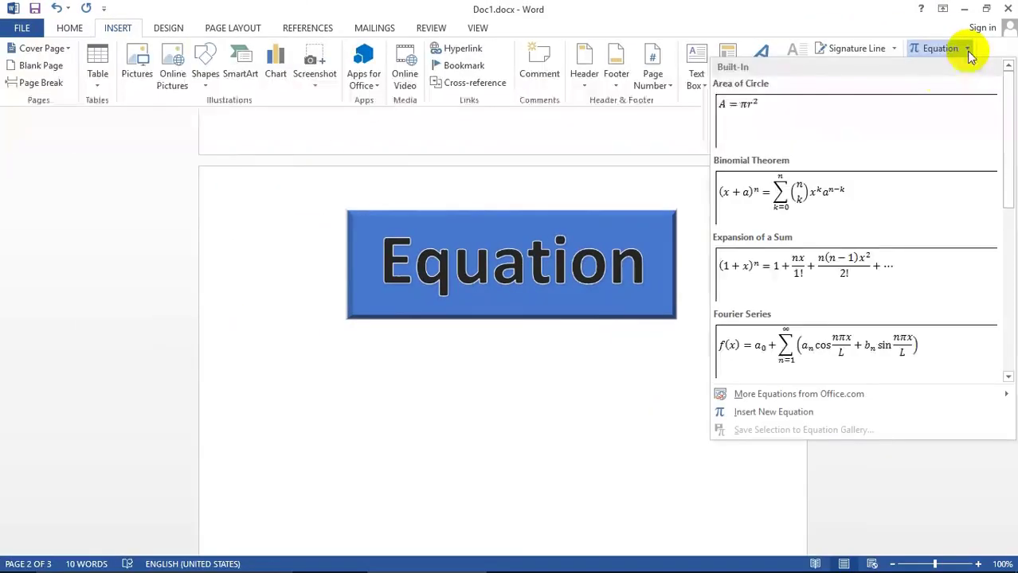
mouse_move(1005, 159)
left_mouse_down()
mouse_move(1003, 331)
mouse_move(976, 238)
left_mouse_up()
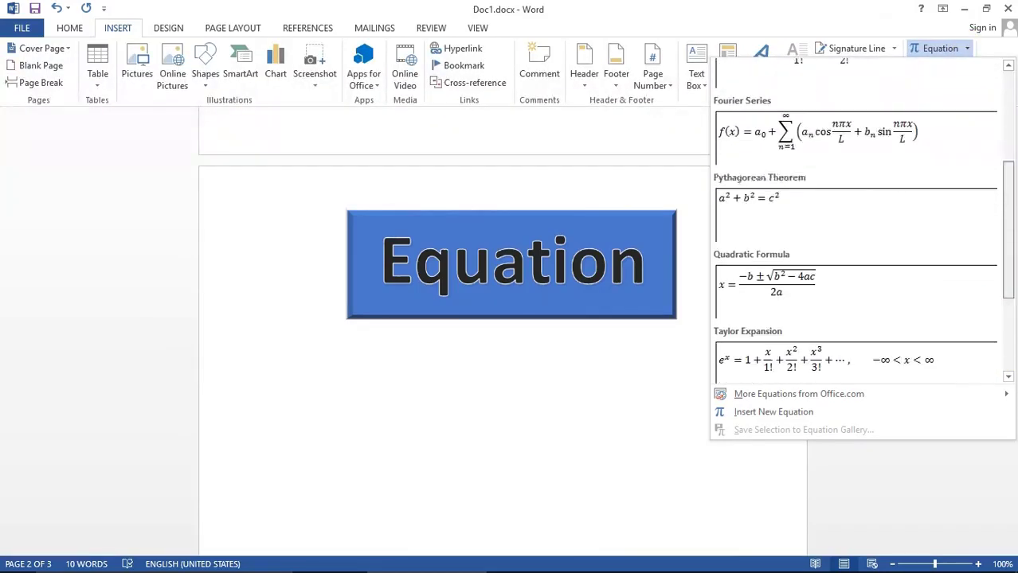
left_click(731, 200)
double_click(449, 369)
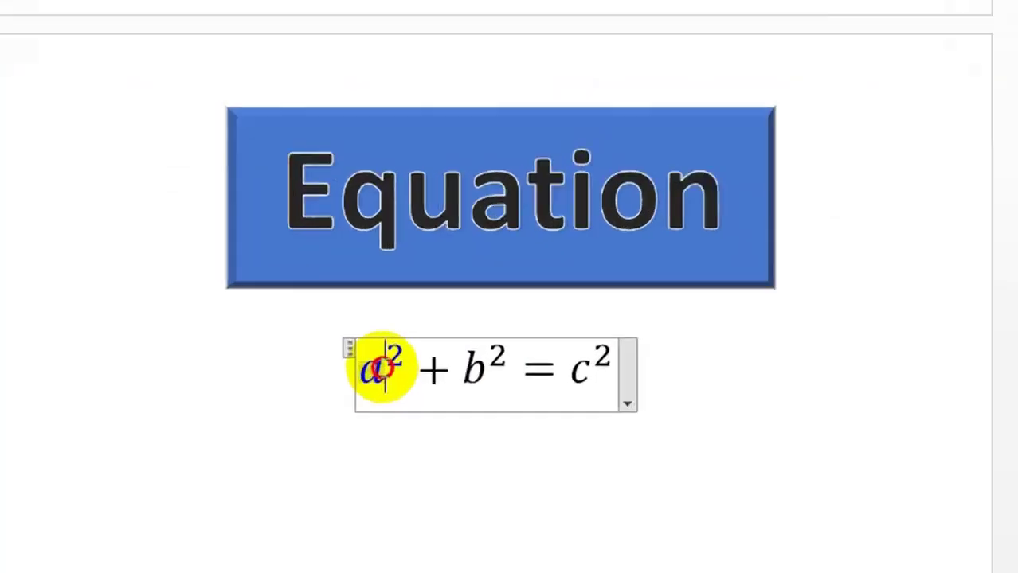
left_click(440, 368)
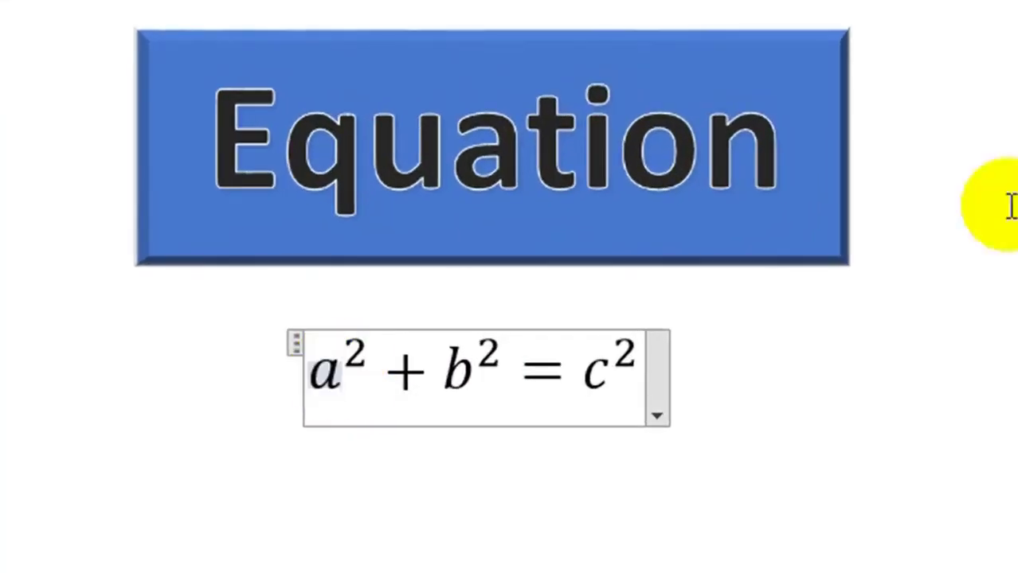
key("BackSpace")
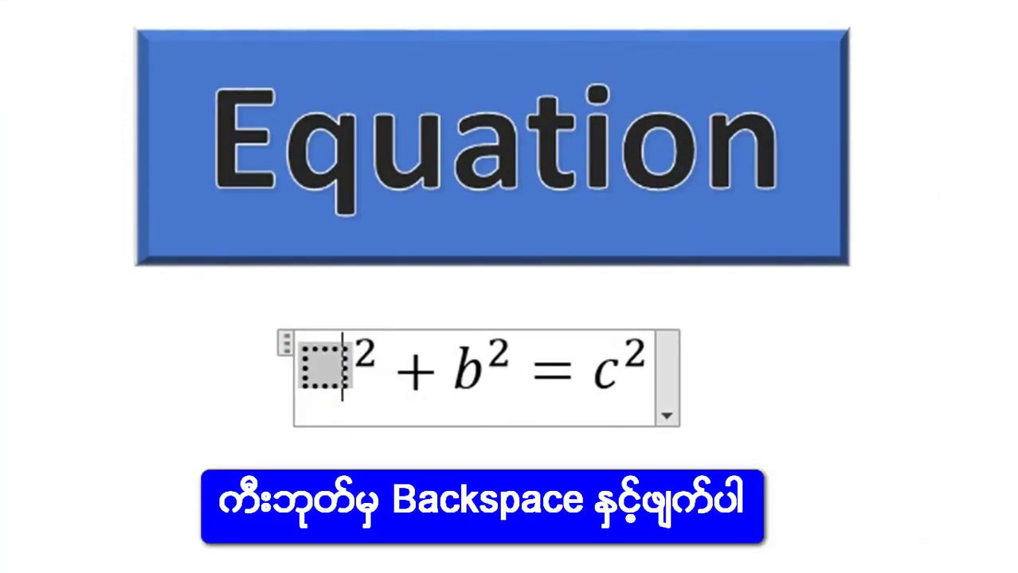
type("9")
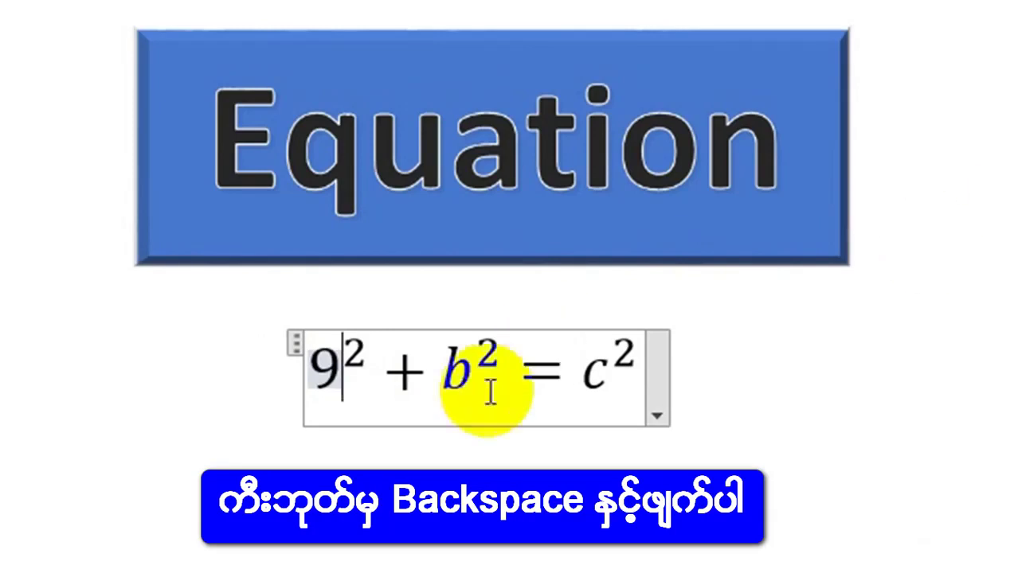
- Change the exponents of b to 3 and c to 4, giving 9² + b³ = c⁴
left_click(488, 349)
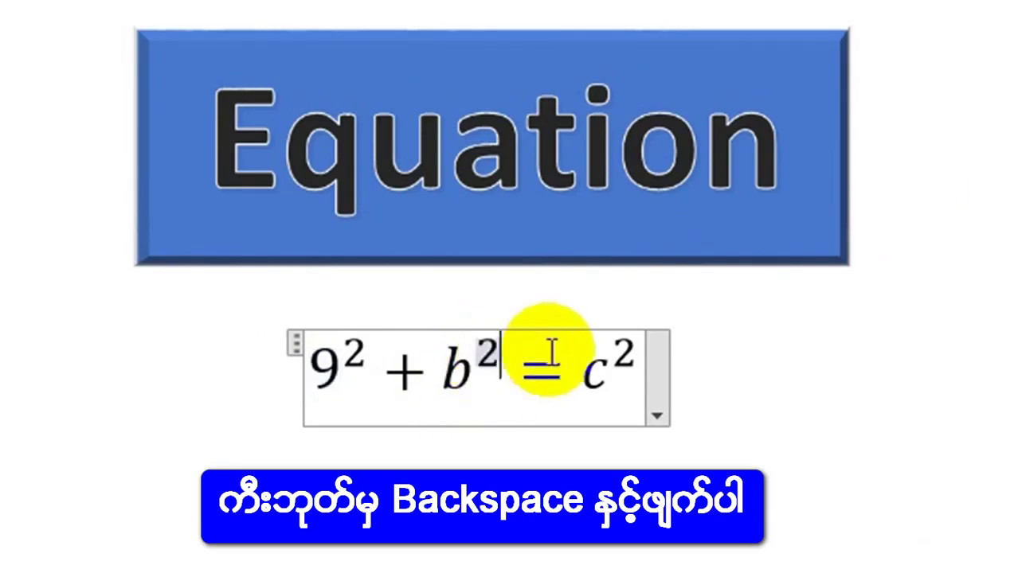
key("BackSpace")
key("BackSpace")
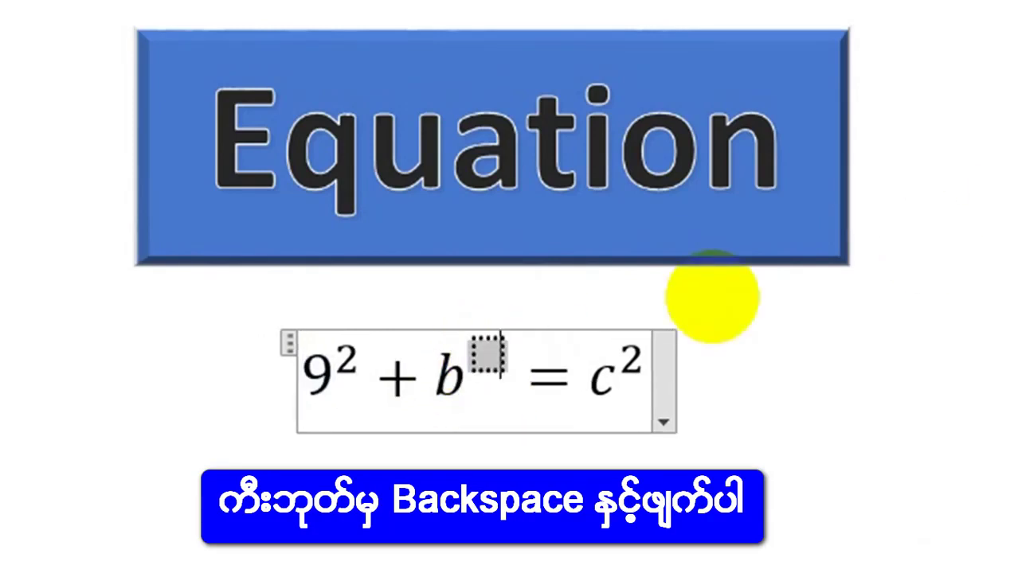
type("3")
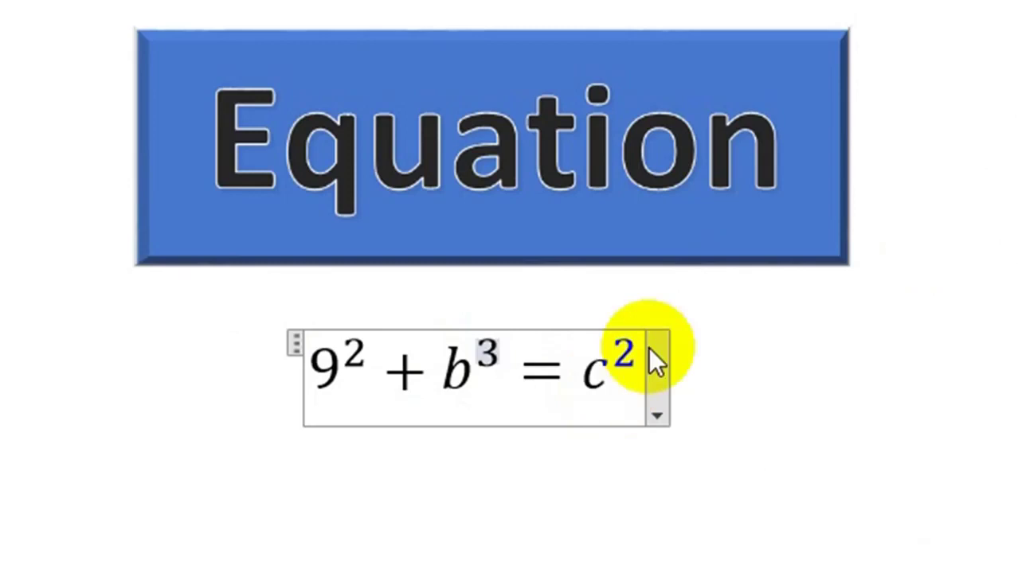
left_click(622, 355)
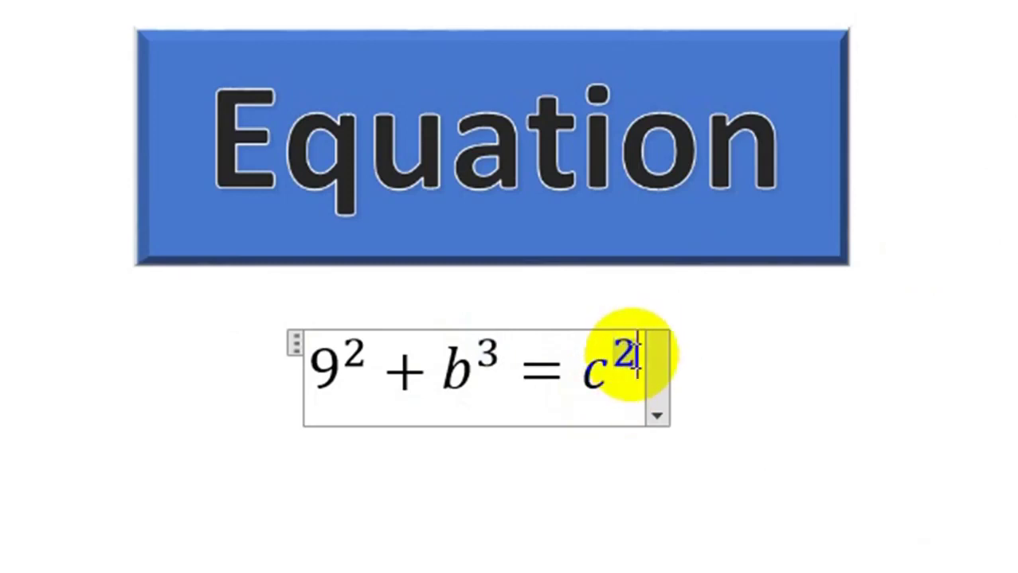
key("BackSpace")
type("4")
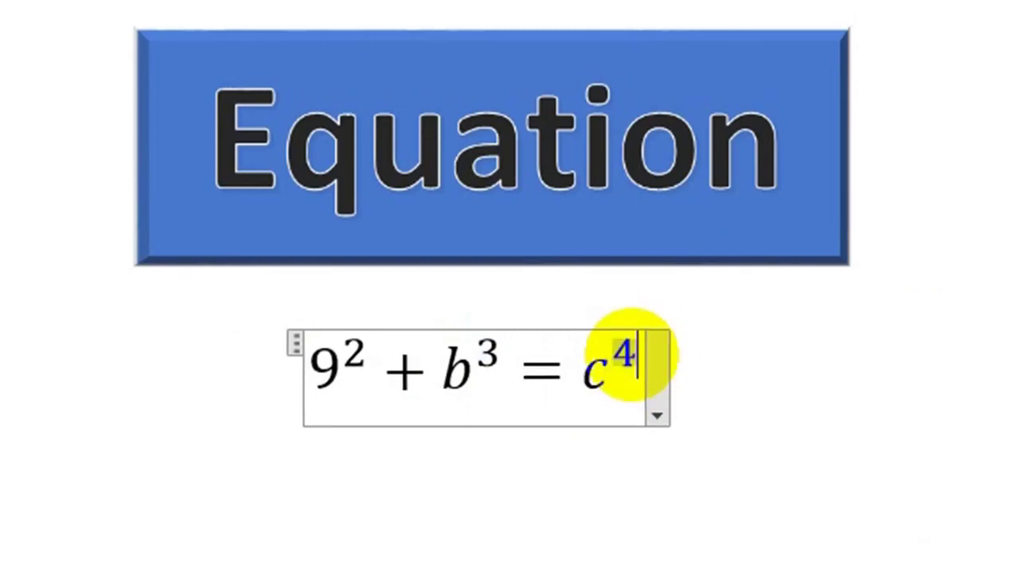
left_click(639, 383)
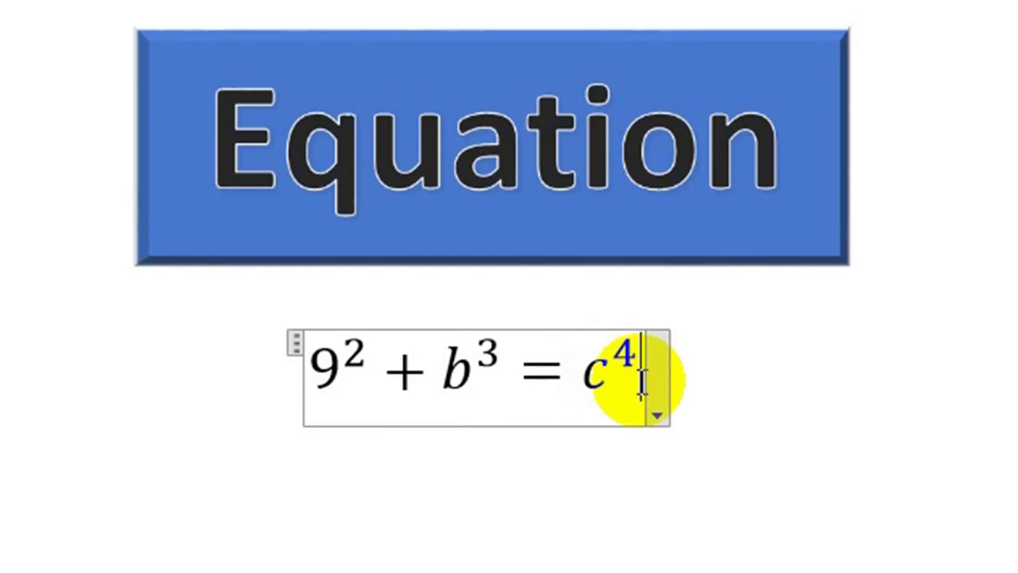
key("Return")
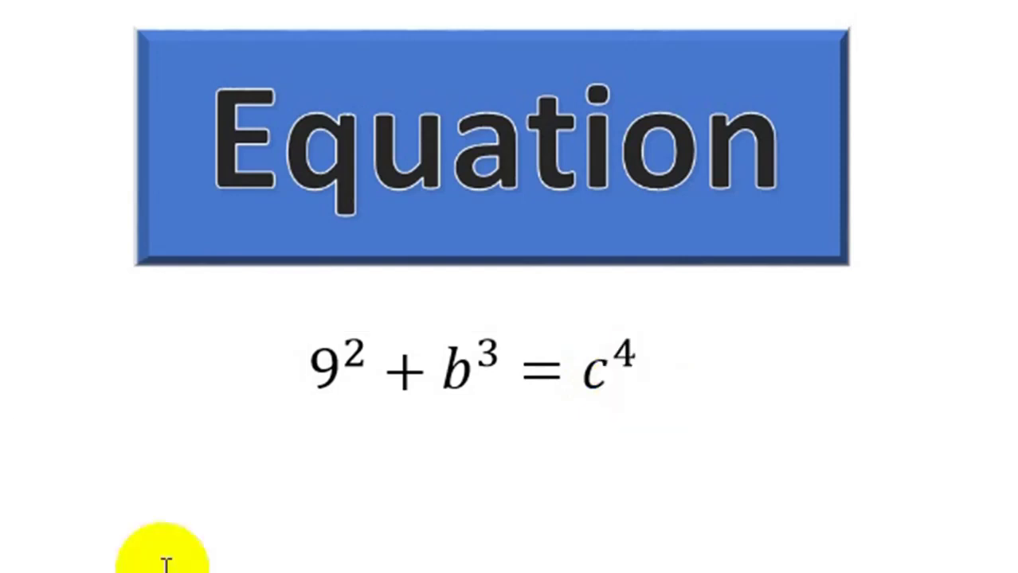
left_click(336, 384)
- Left-justify the 9² + b³ = c⁴ equation and add an empty line below it
left_click(645, 396)
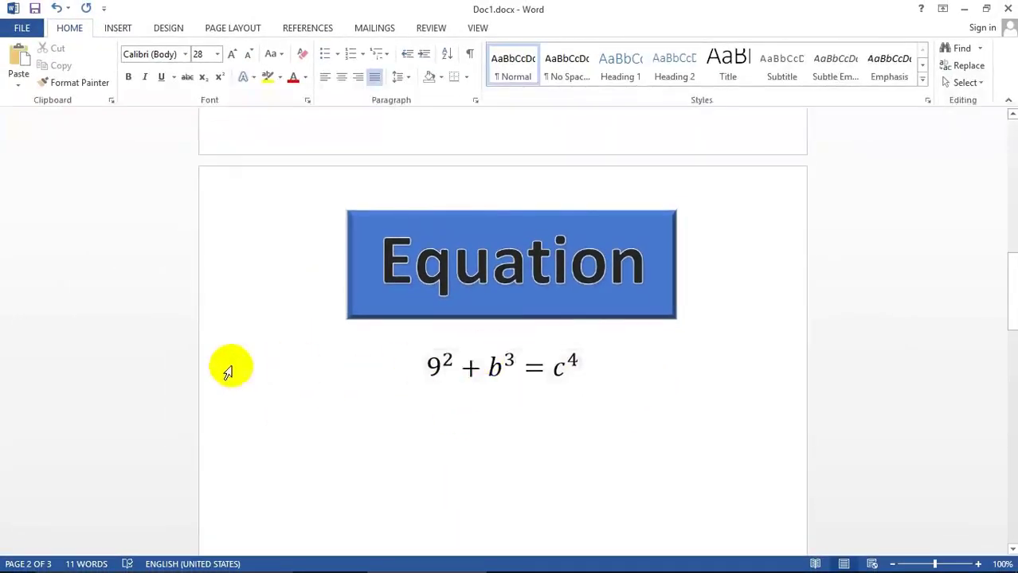
left_click(575, 363)
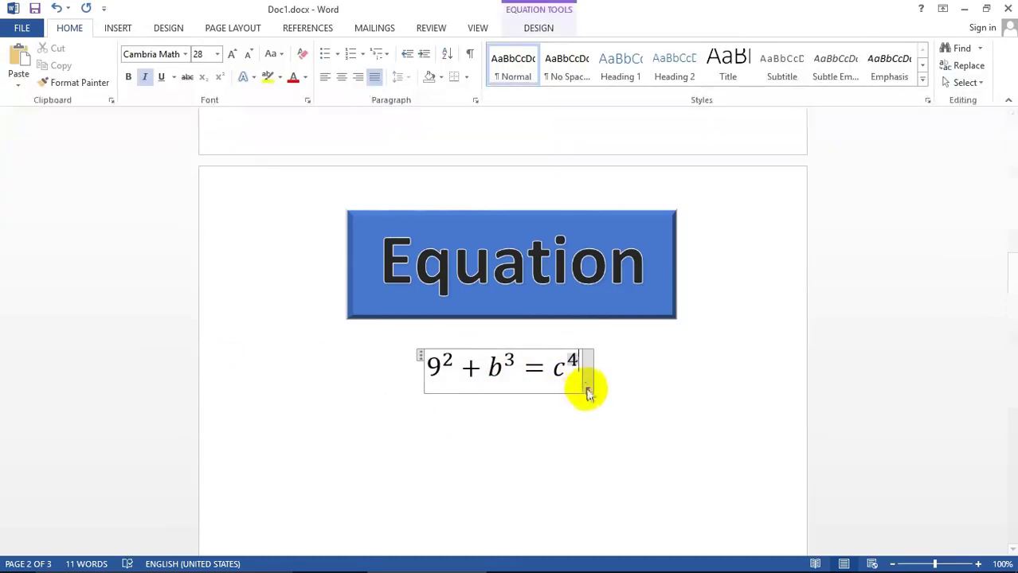
left_click(588, 392)
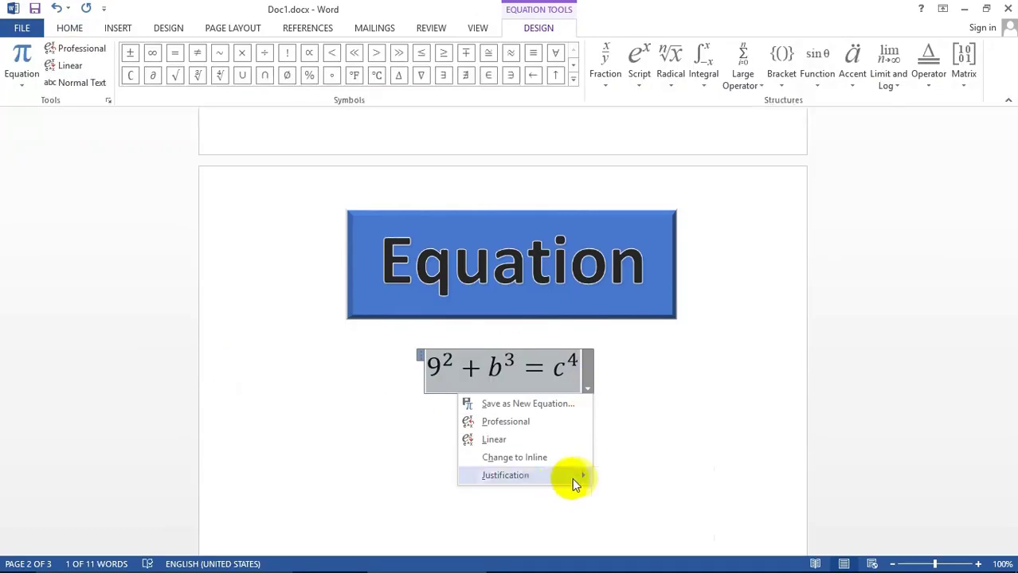
mouse_move(575, 480)
left_click(621, 479)
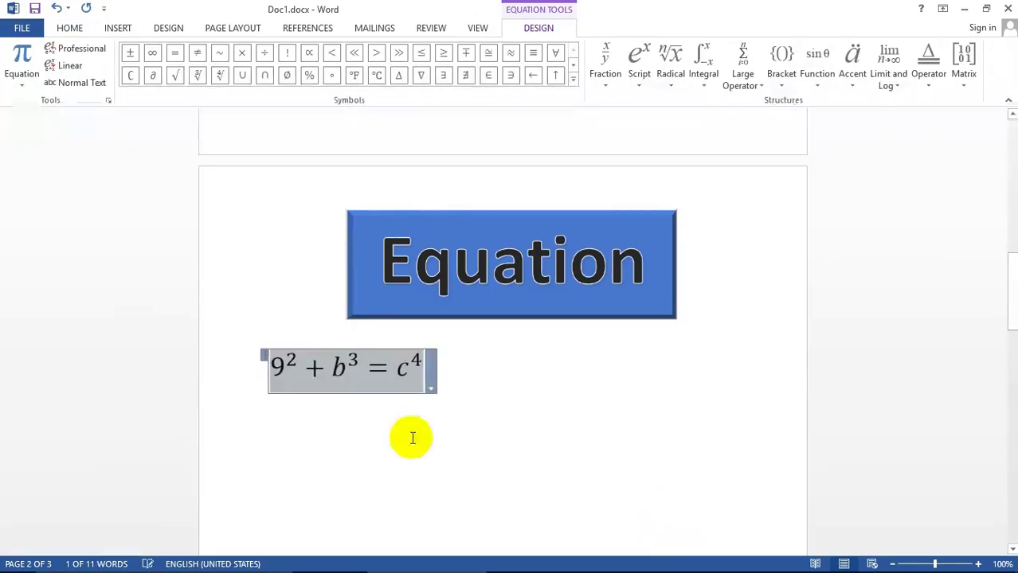
left_click(421, 368)
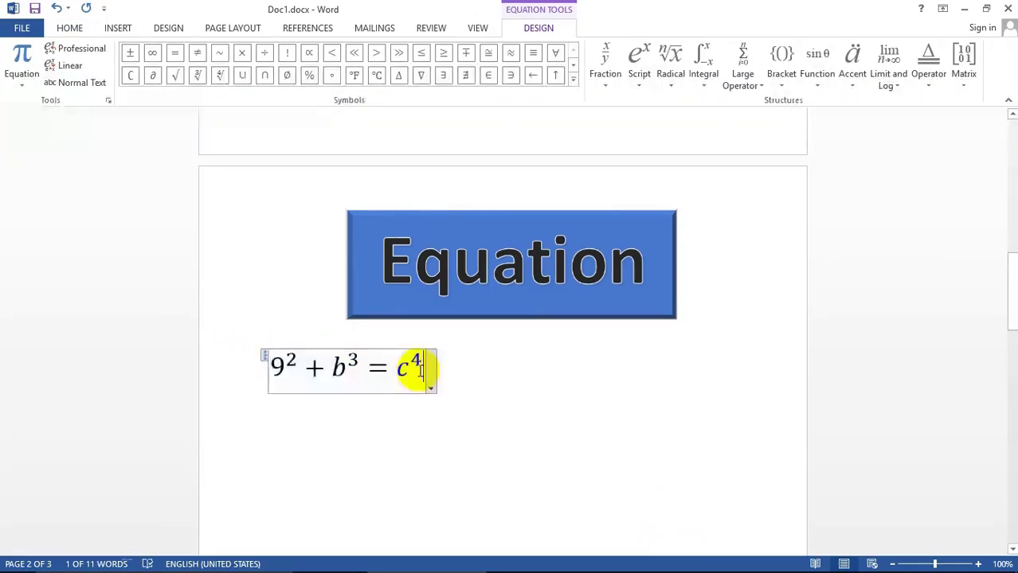
key("Return")
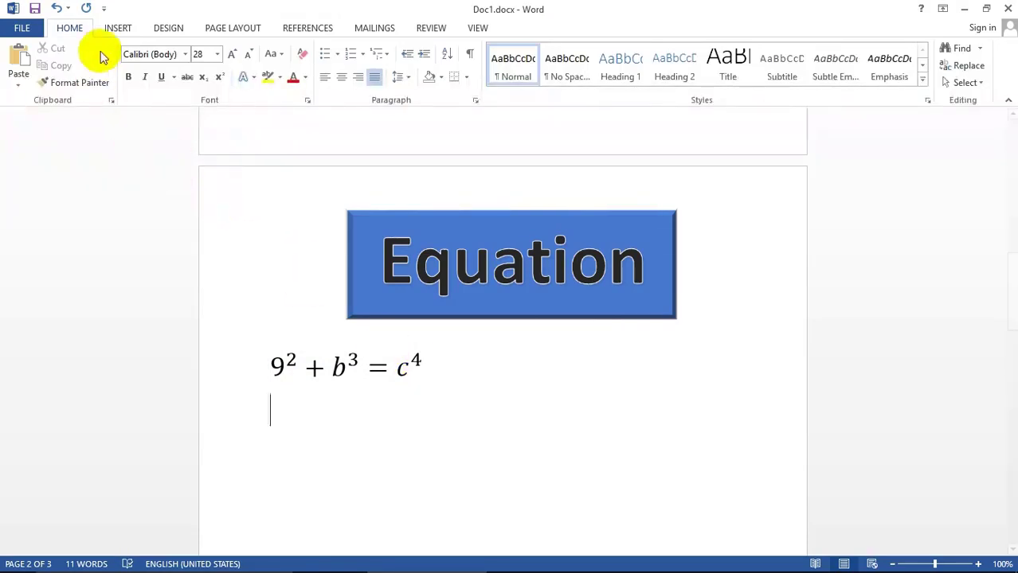
- Insert the Quadratic Formula and replace the x on the left with 60
left_click(116, 30)
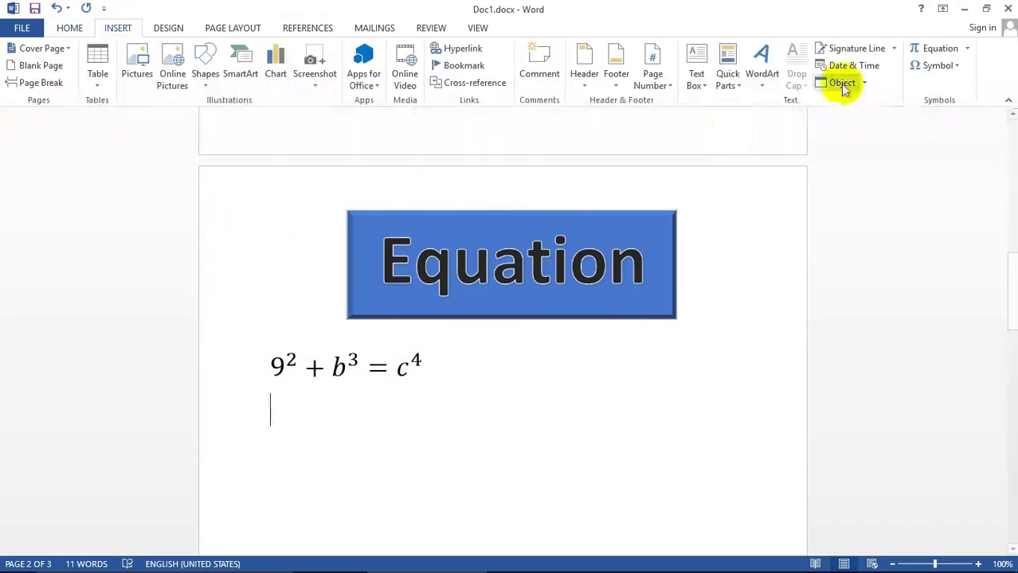
left_click(967, 50)
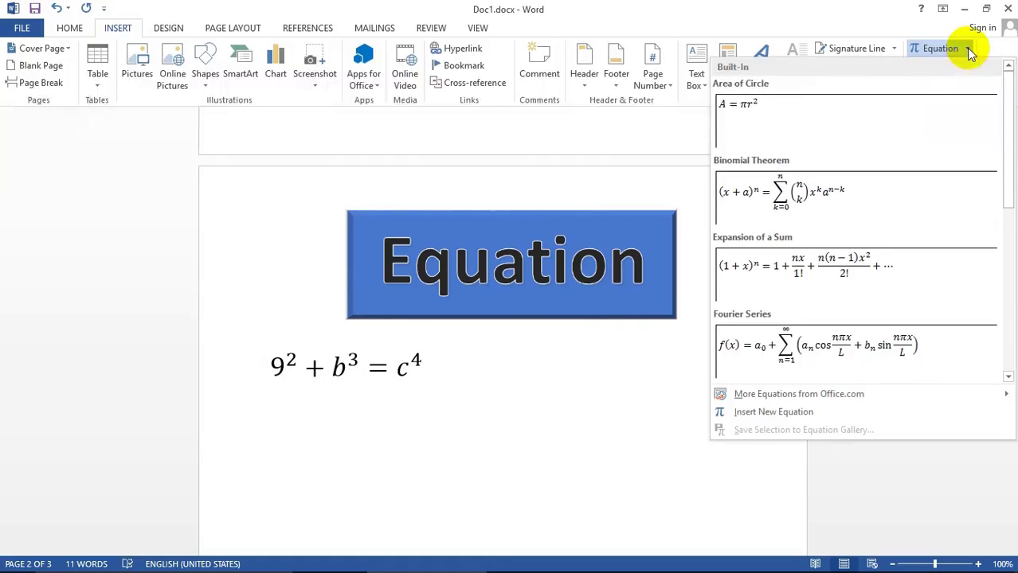
left_click_drag(1007, 163, 1011, 344)
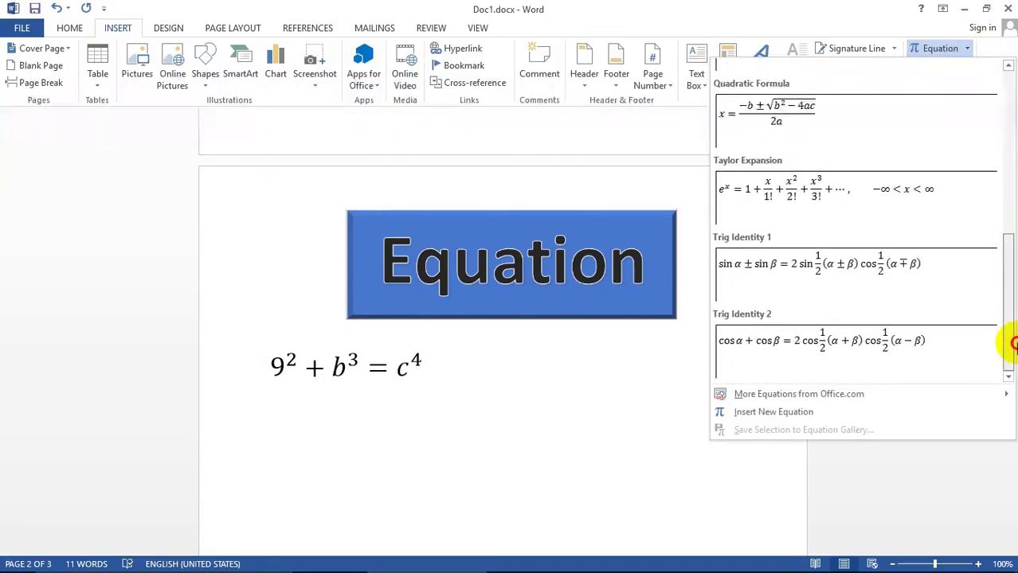
left_click(772, 114)
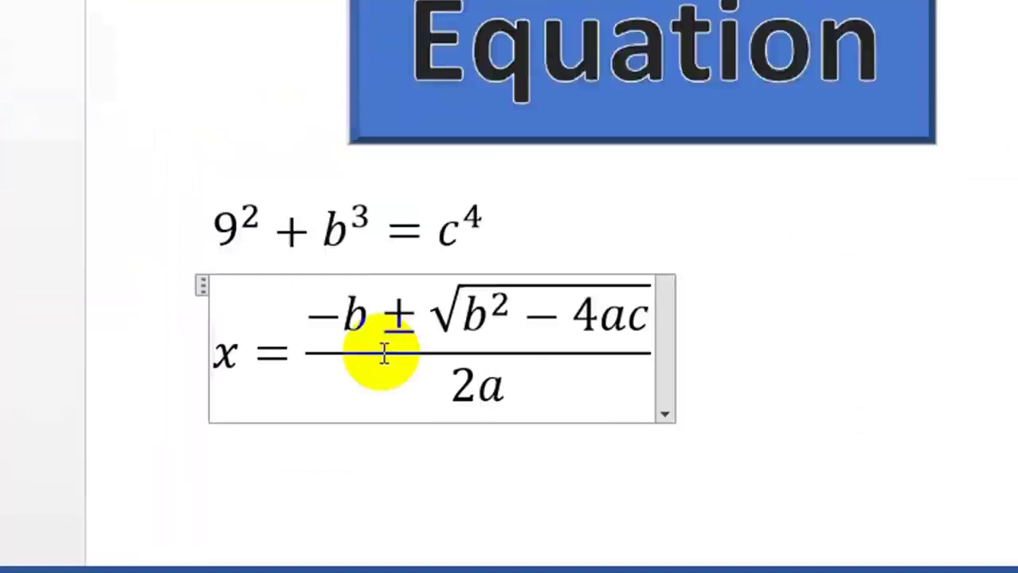
left_click(185, 286)
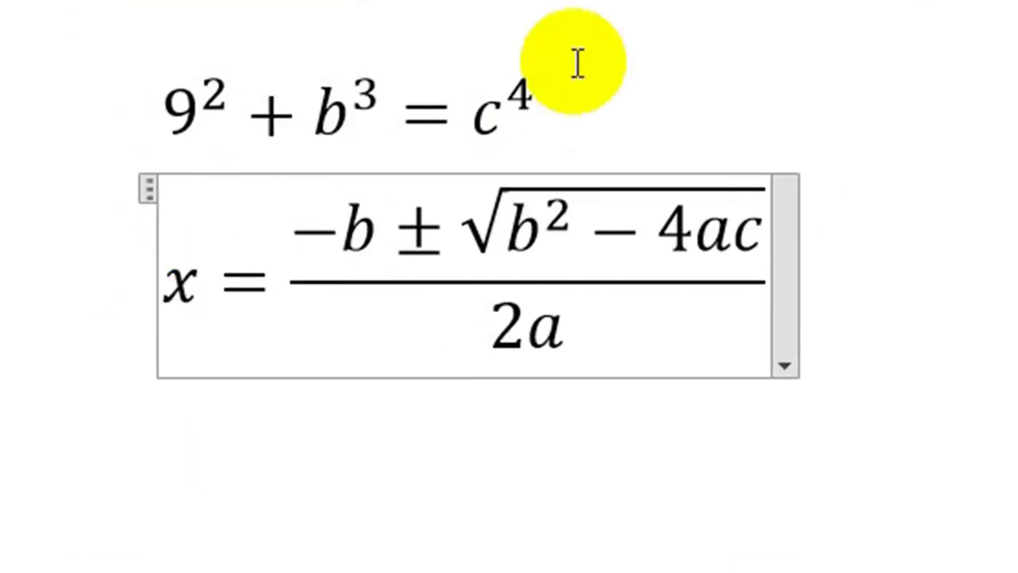
key("BackSpace")
type("60")
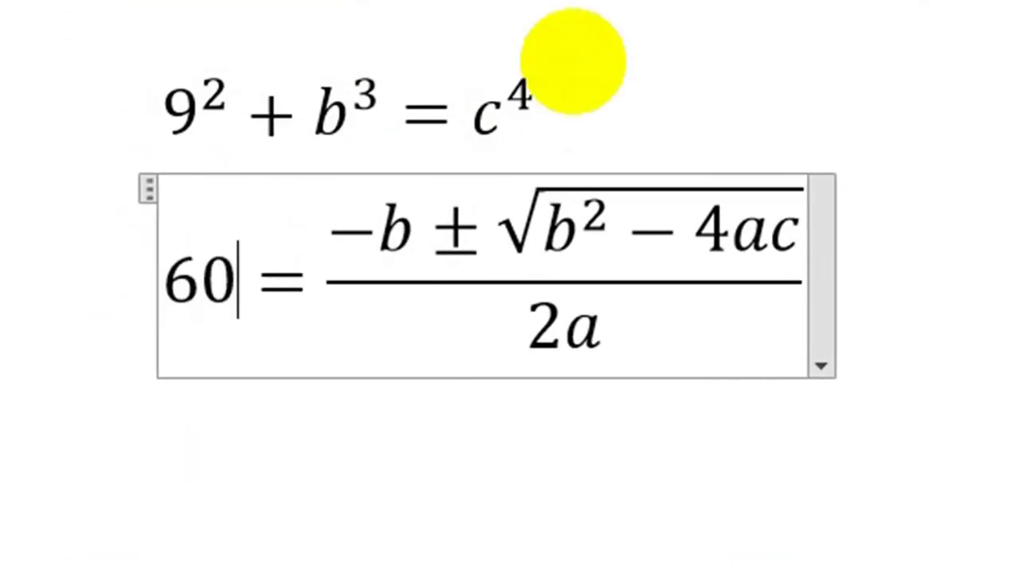
- Change b's exponent under the root to 3 and start a new line after the formula
left_click(609, 211)
key("BackSpace")
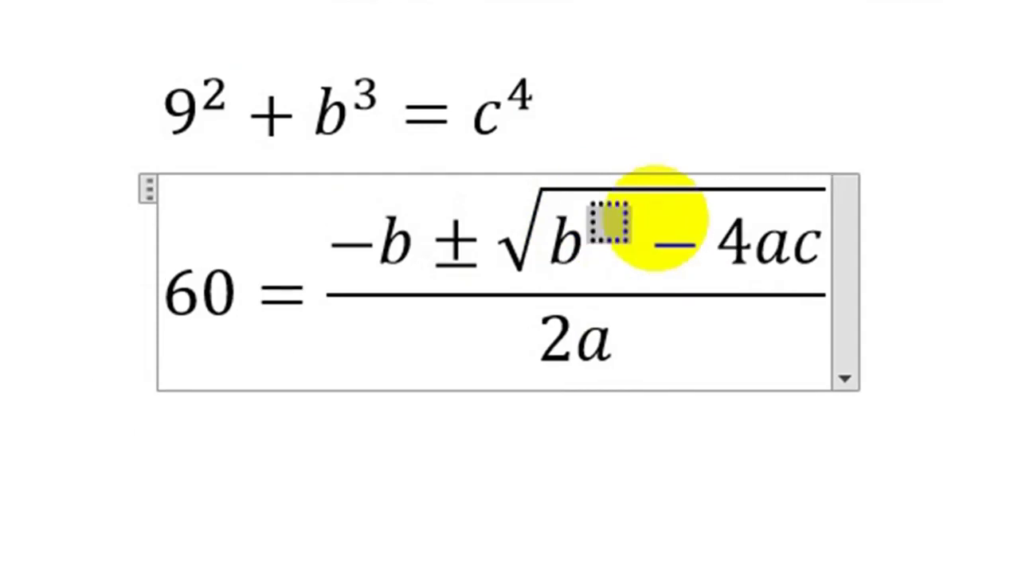
type("3")
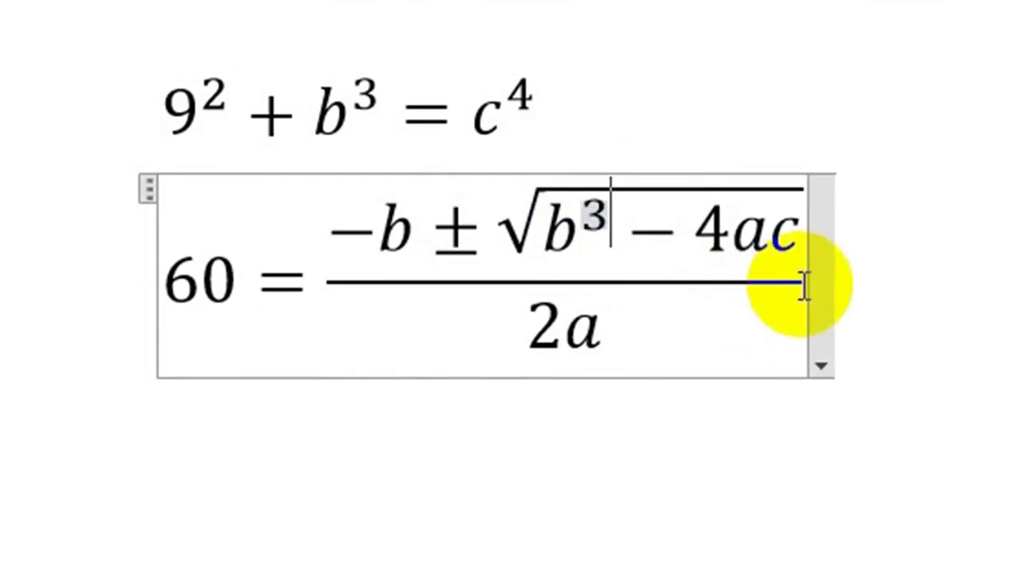
left_click(803, 284)
key("Right")
key("Return")
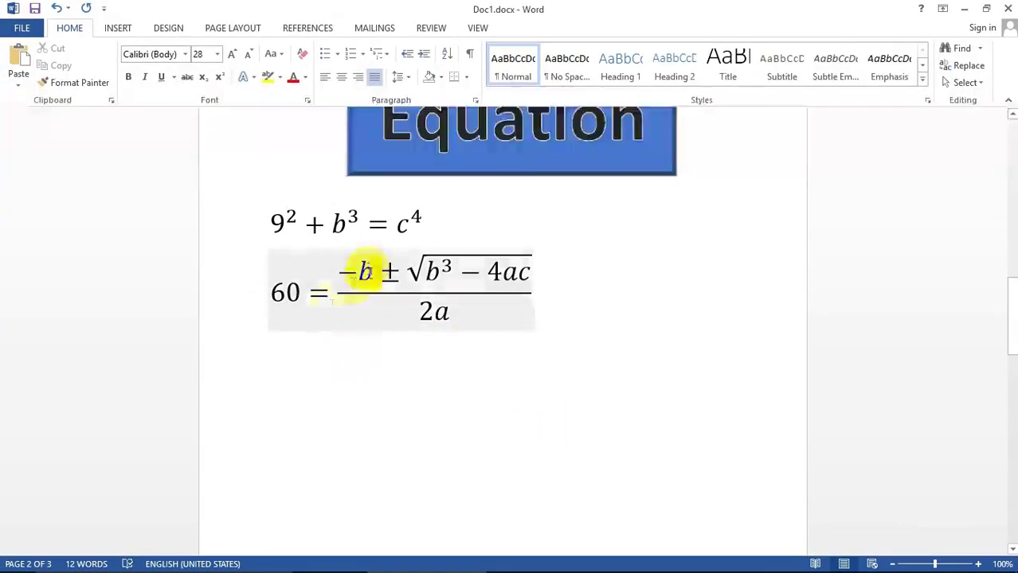
- Insert a new equation with a stacked fraction of 906 over 60
left_click(116, 28)
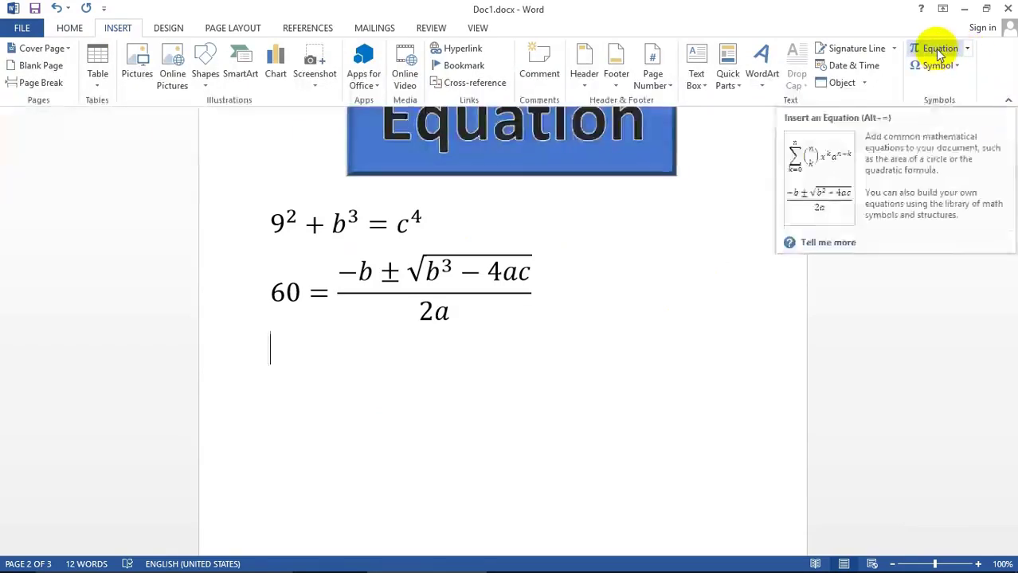
left_click(939, 51)
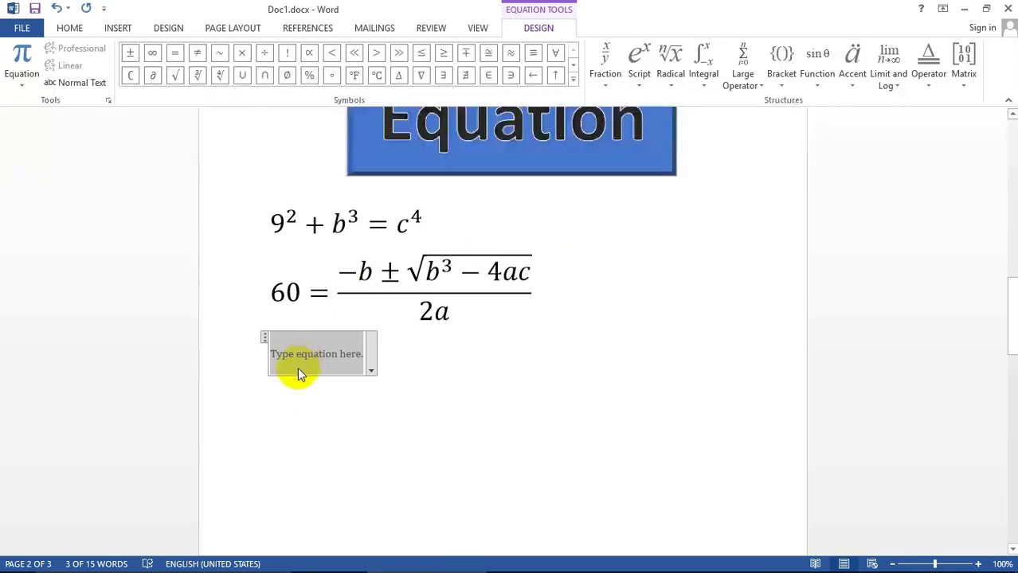
left_click(608, 83)
left_click(609, 150)
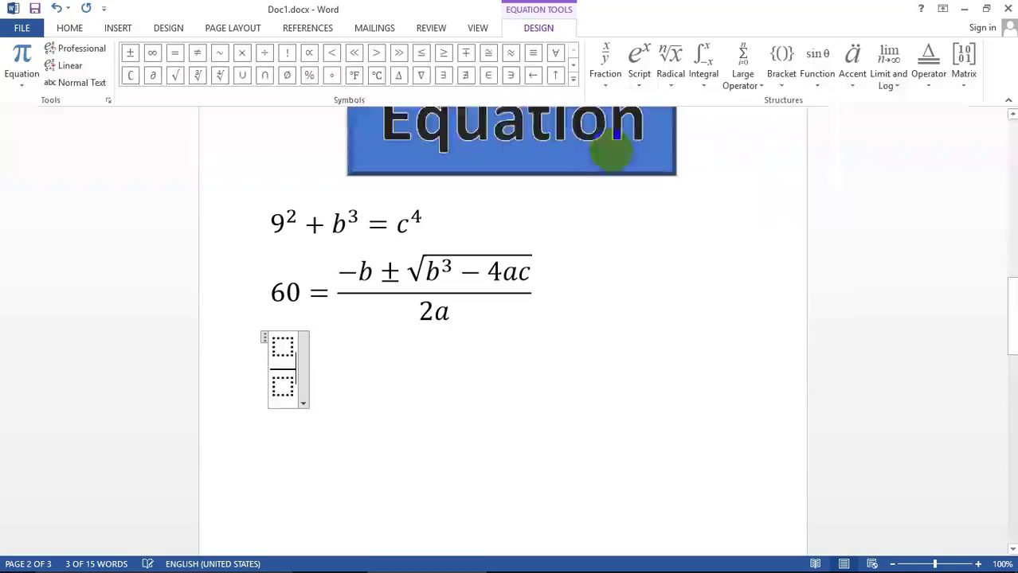
left_click(282, 344)
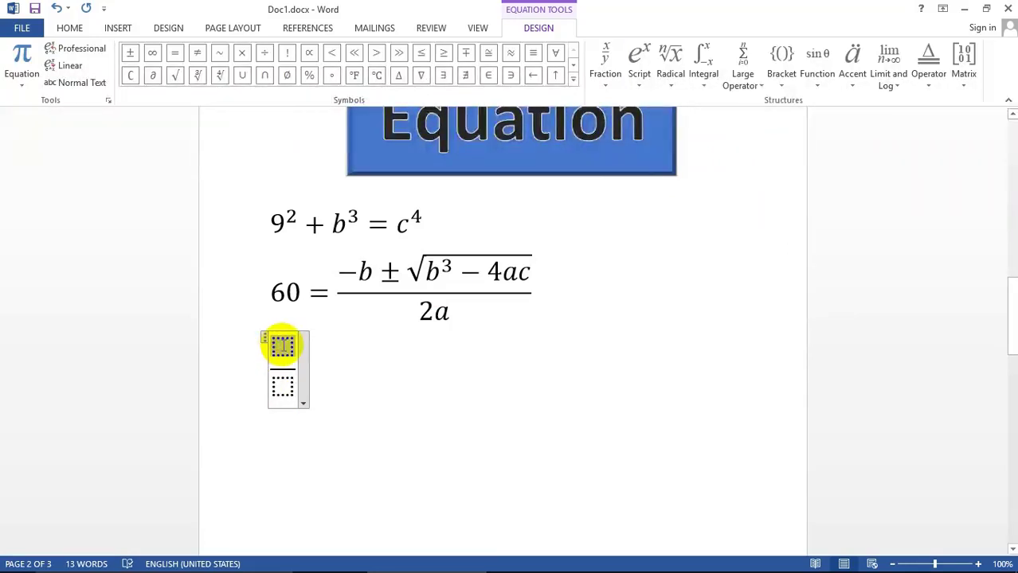
type("906")
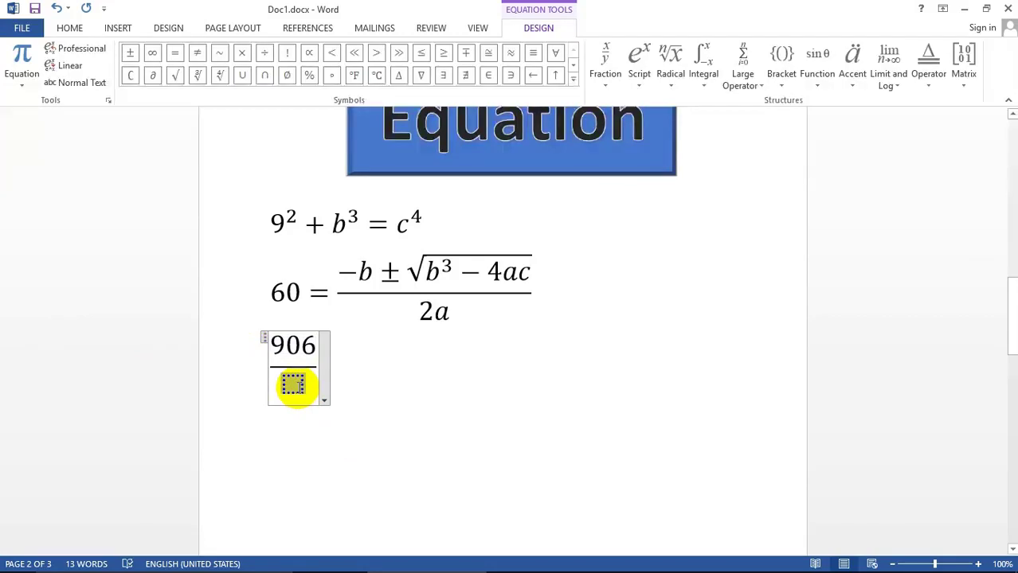
left_click(296, 388)
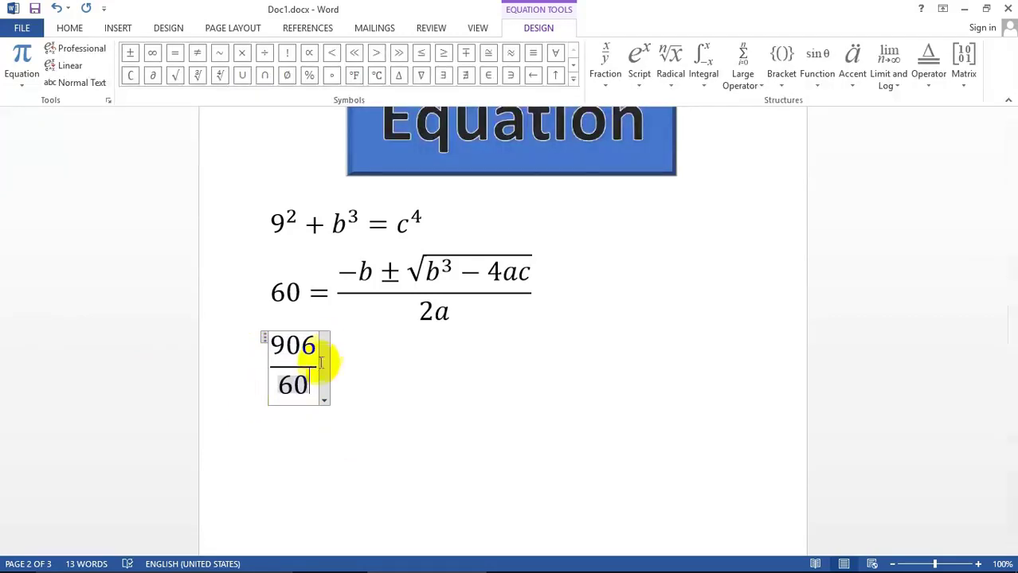
key("Down")
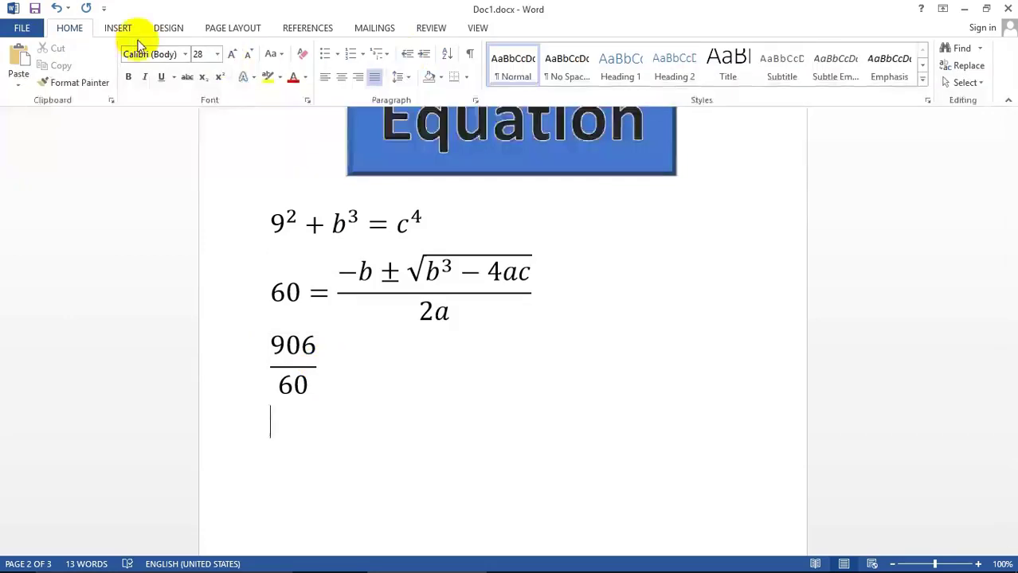
- Insert a new superscript equation 100⁶⁵ followed by a × multiplication sign
left_click(117, 28)
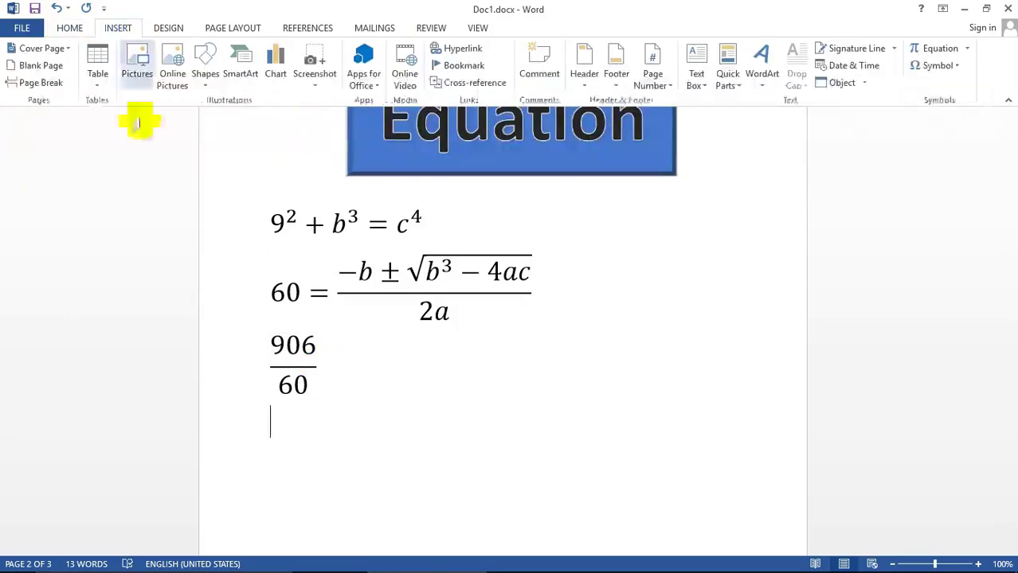
left_click(937, 49)
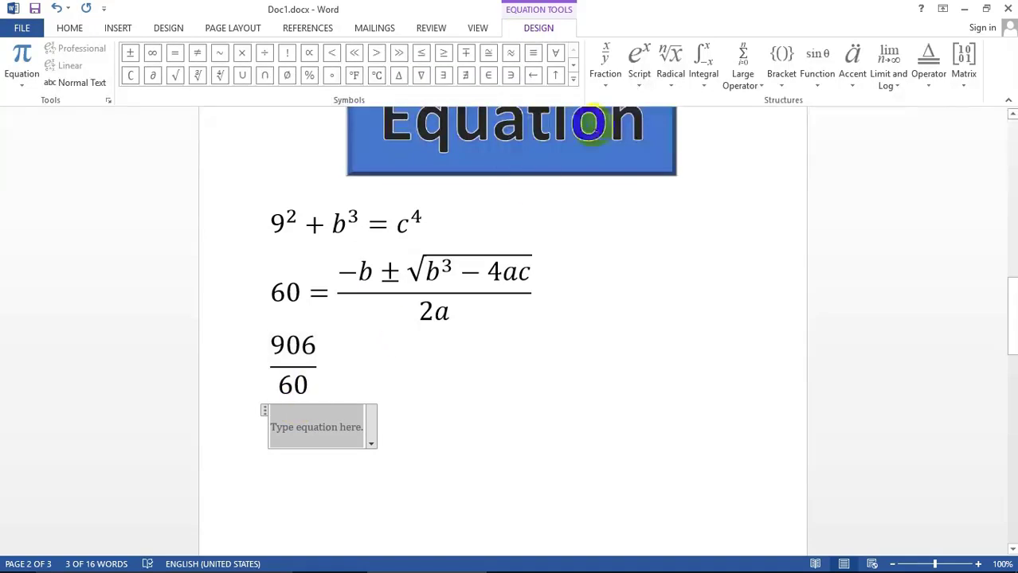
left_click(640, 80)
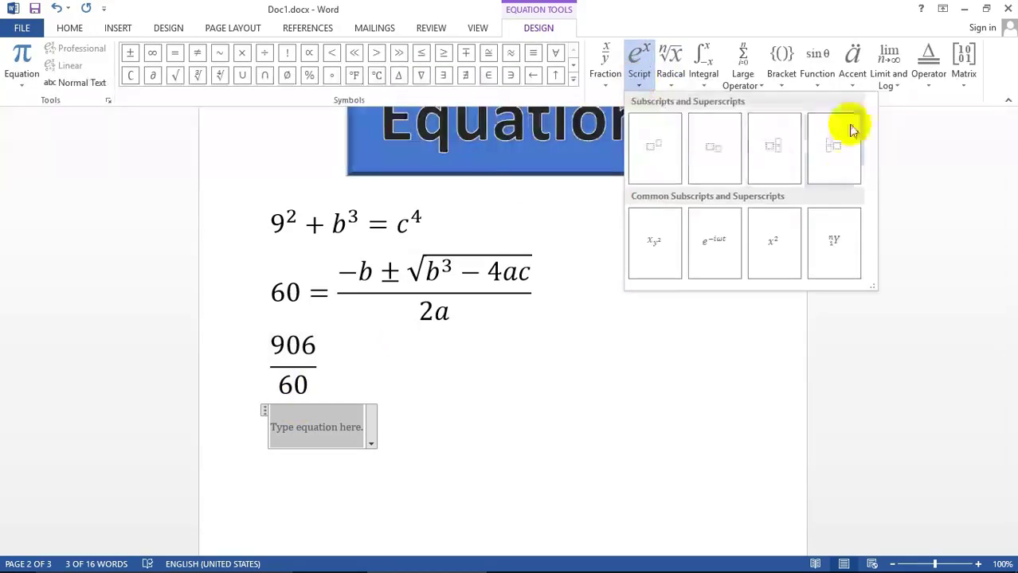
left_click(653, 148)
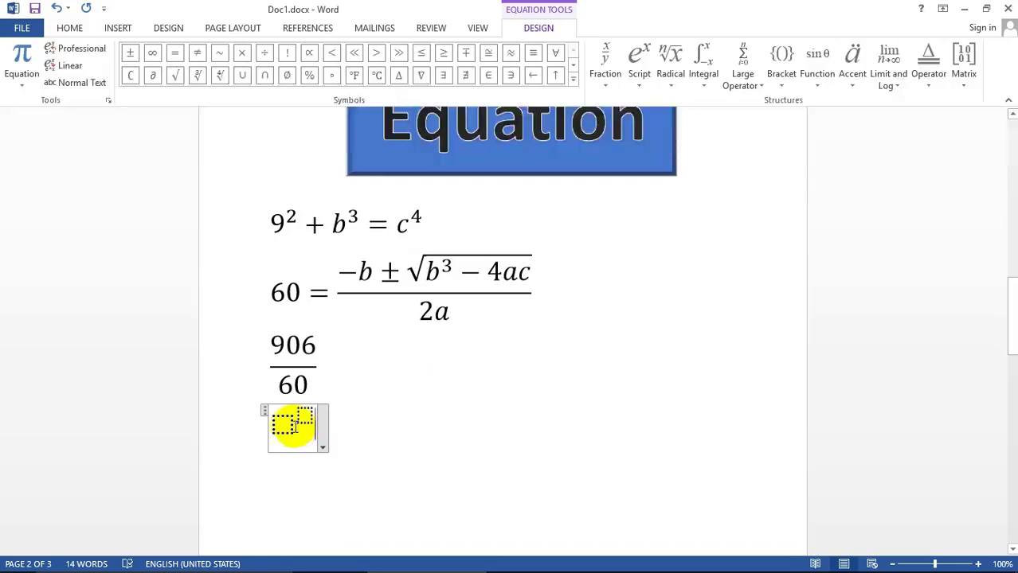
type("1")
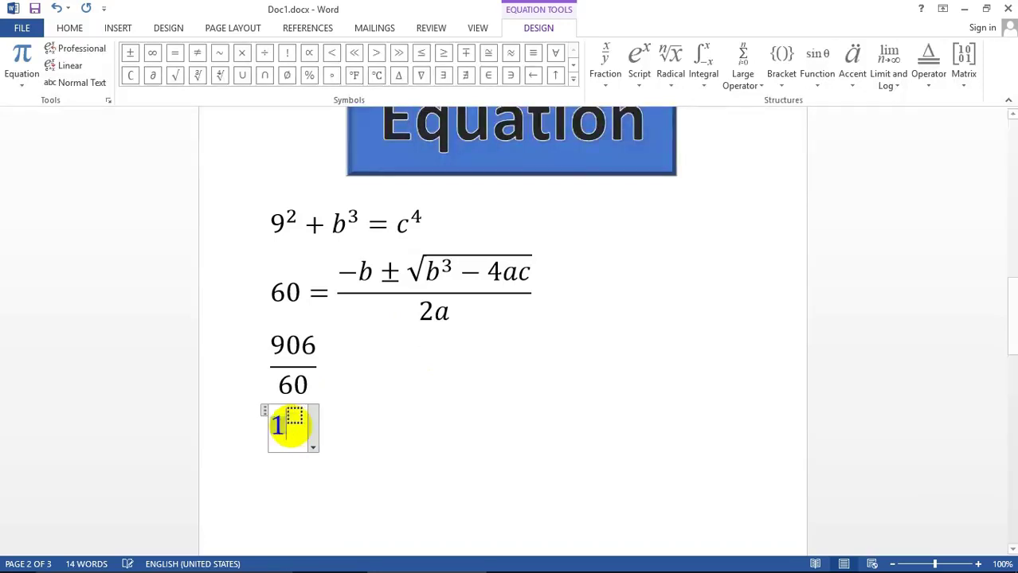
type("00")
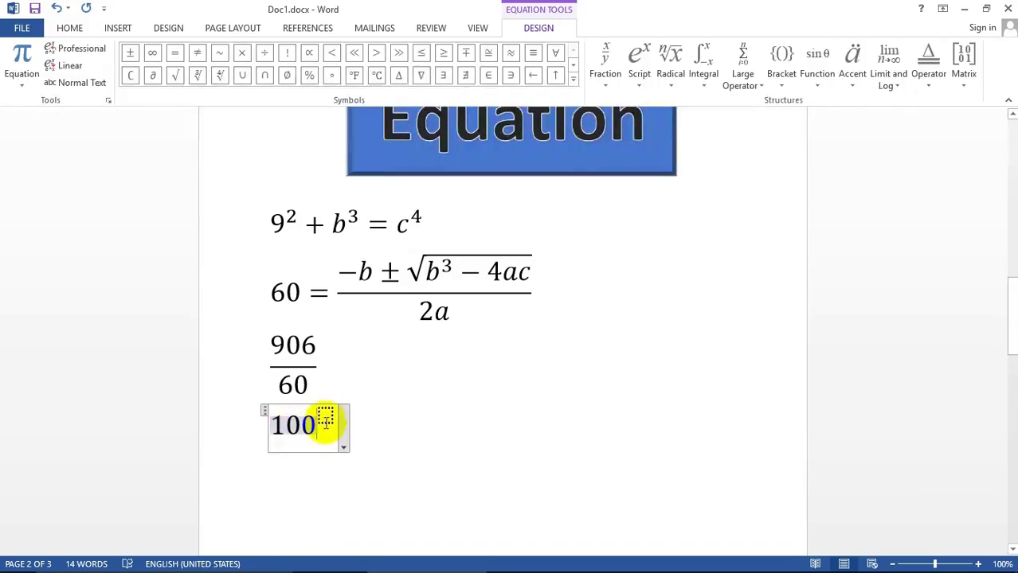
type("65")
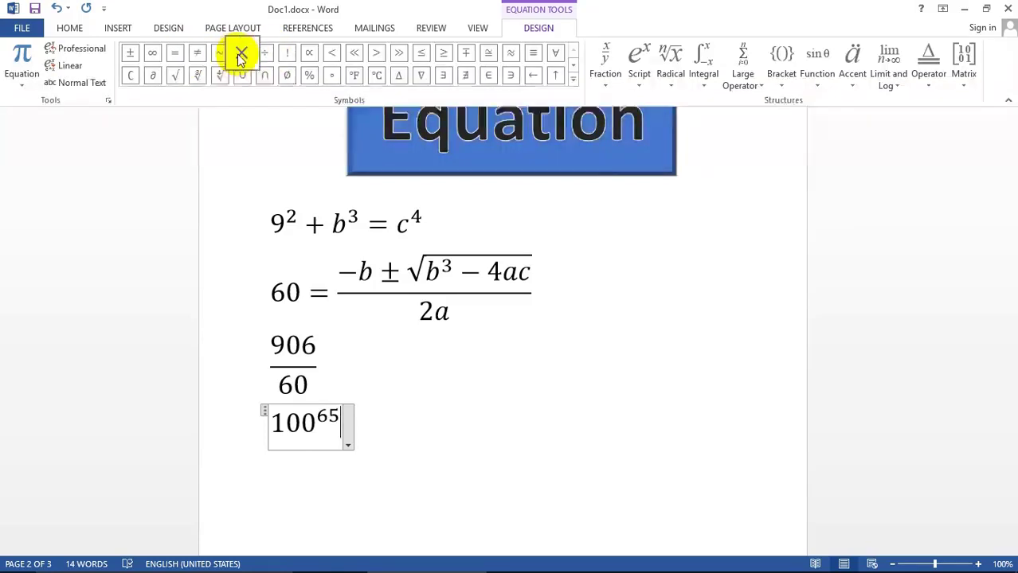
left_click(242, 54)
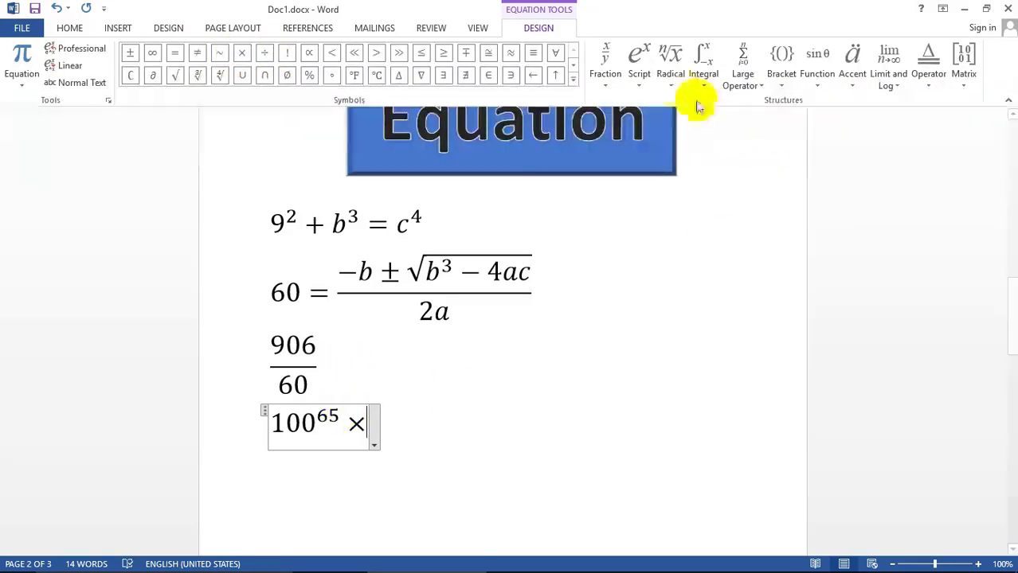
- Append a root with index 10 and radicand 60 after the multiplication sign
left_click(673, 85)
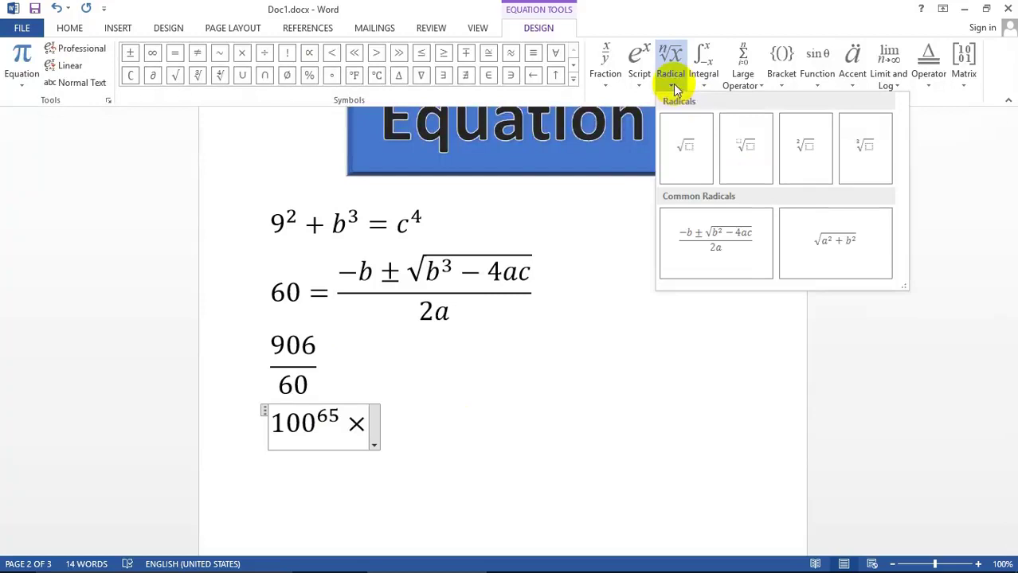
left_click(733, 146)
left_click(384, 417)
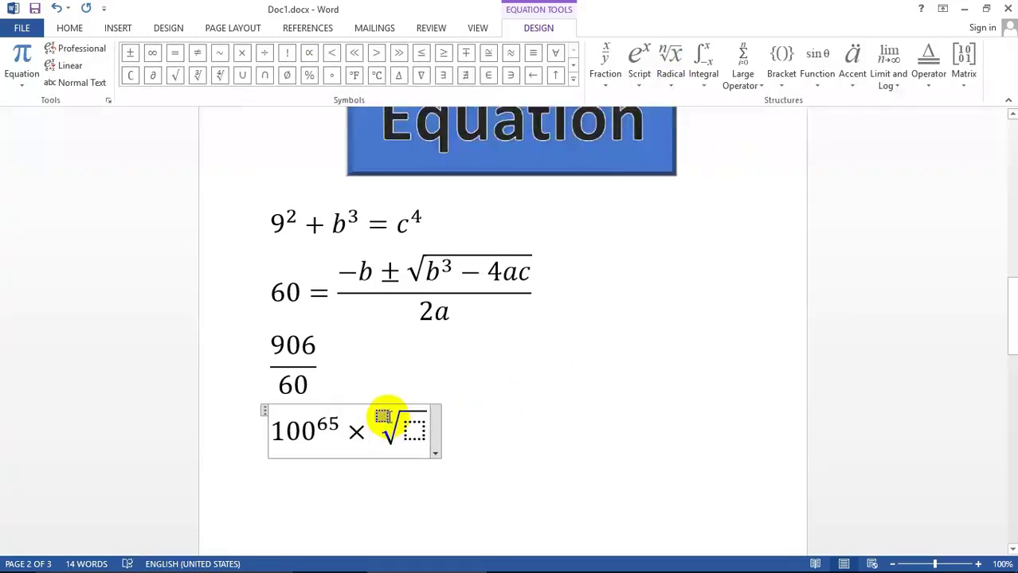
type("10")
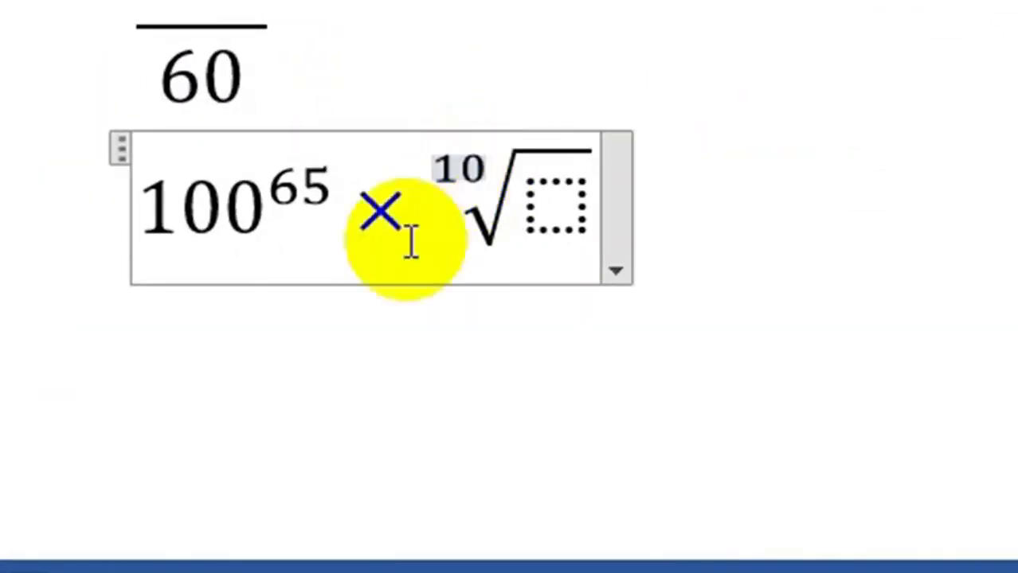
left_click(545, 211)
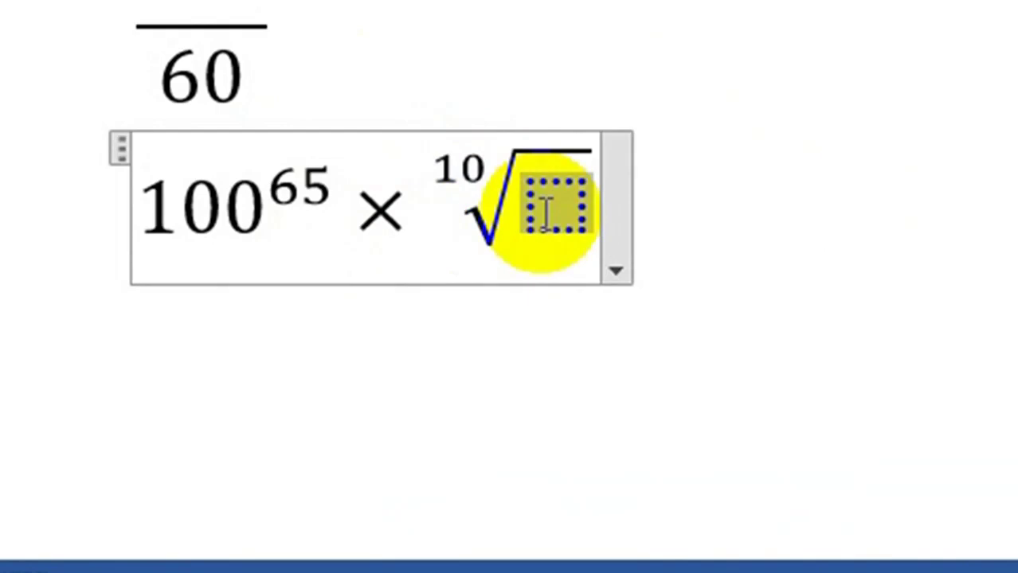
type("60")
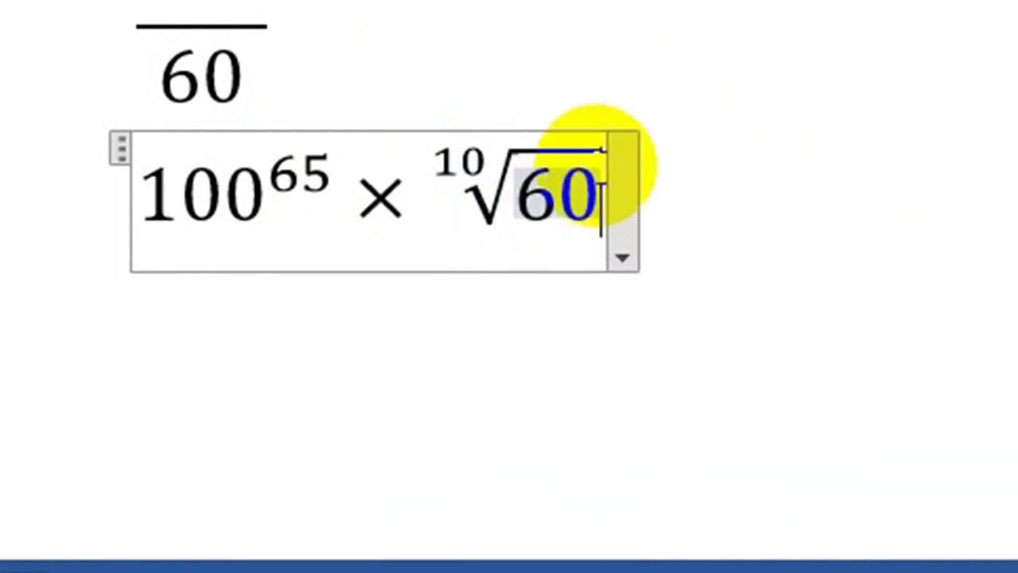
type("(60/")
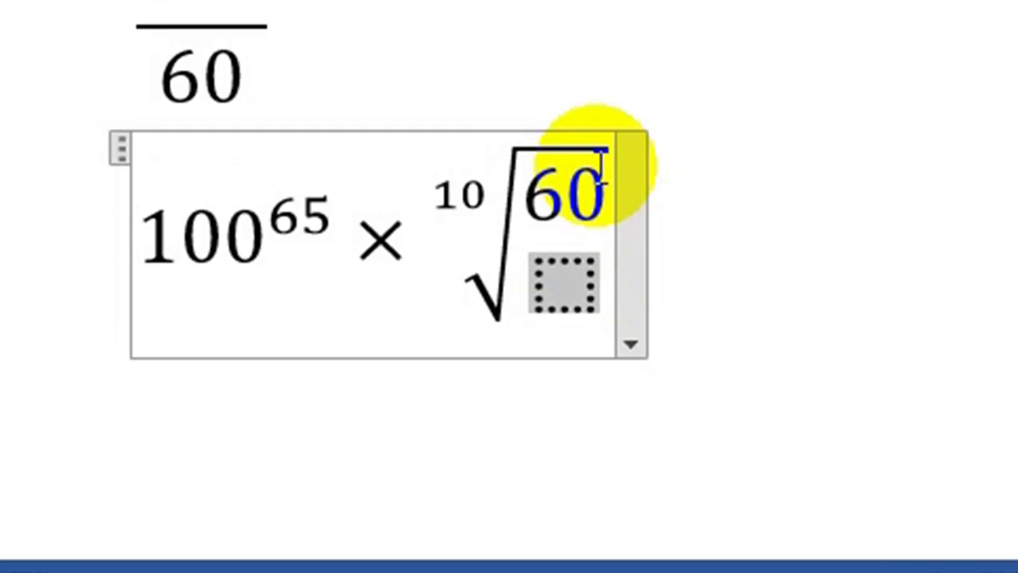
- Delete the empty placeholder under the radicand 60 and move to a new line
left_click(606, 182)
left_click(604, 276)
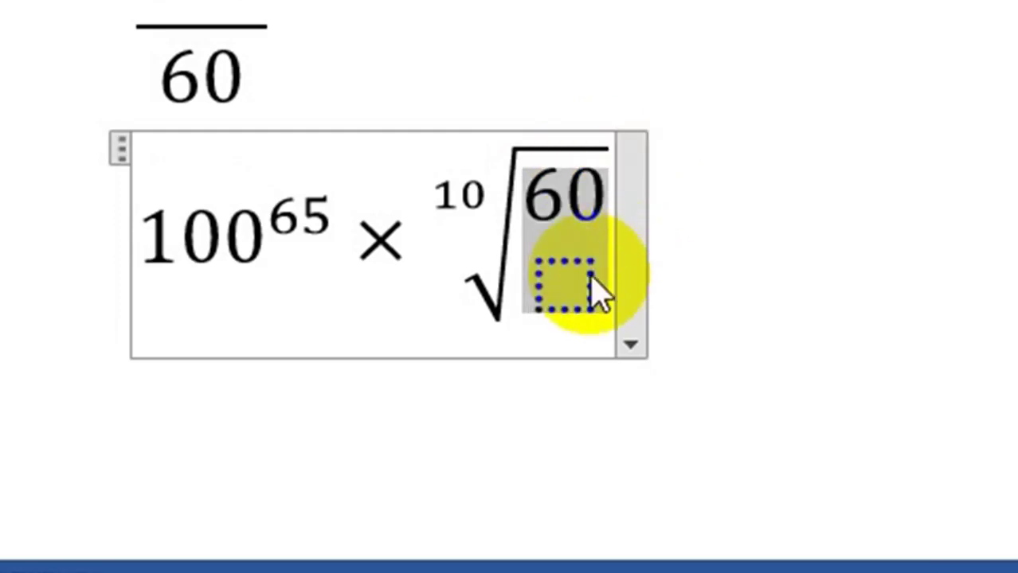
left_click_drag(589, 199, 609, 200)
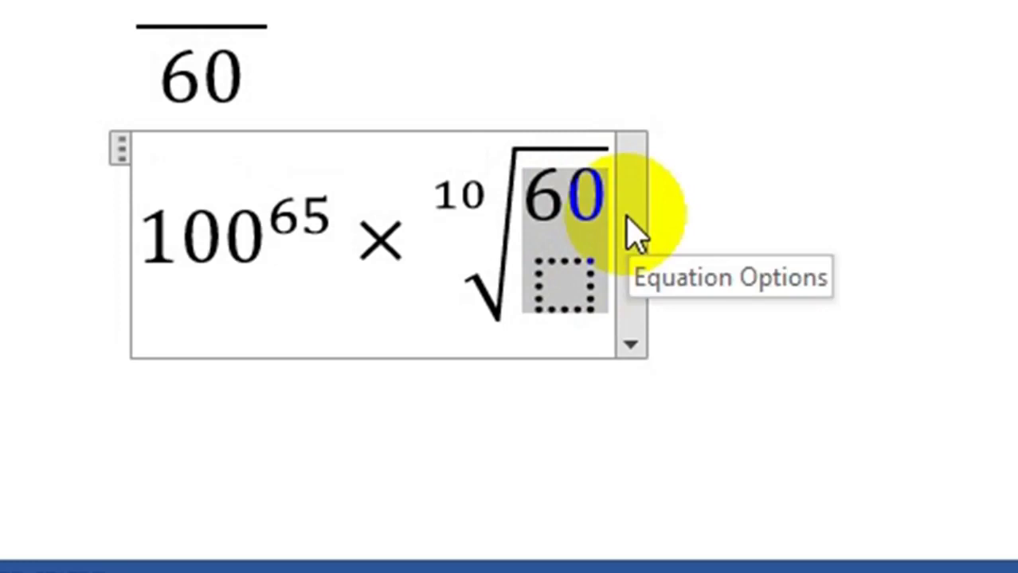
key("Delete")
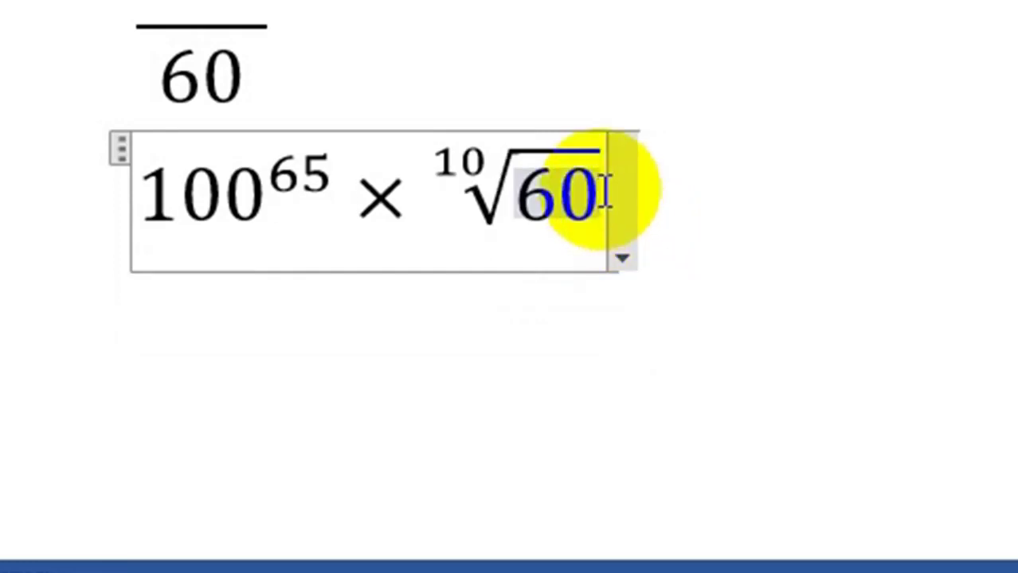
left_click(605, 167)
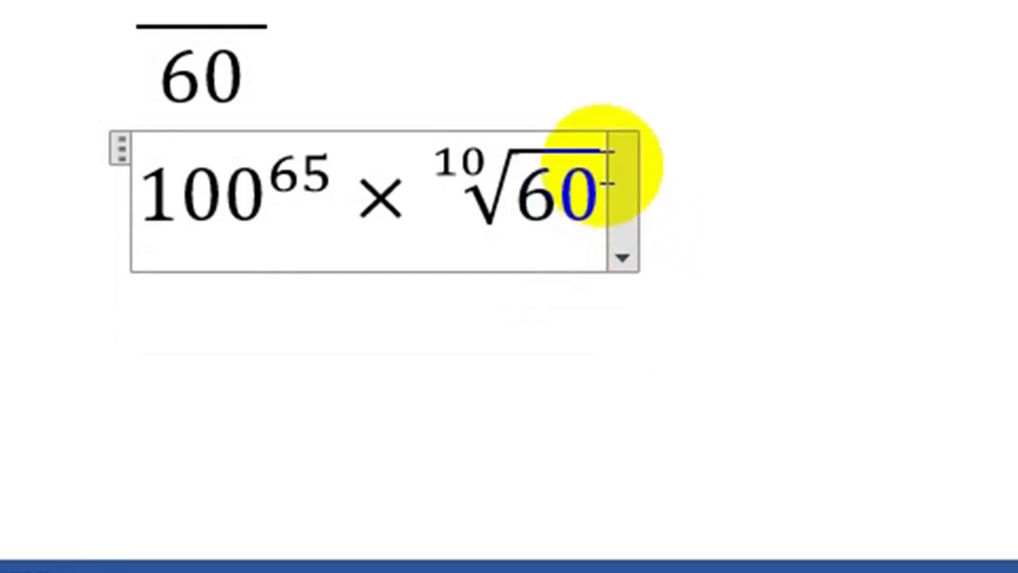
key("Down")
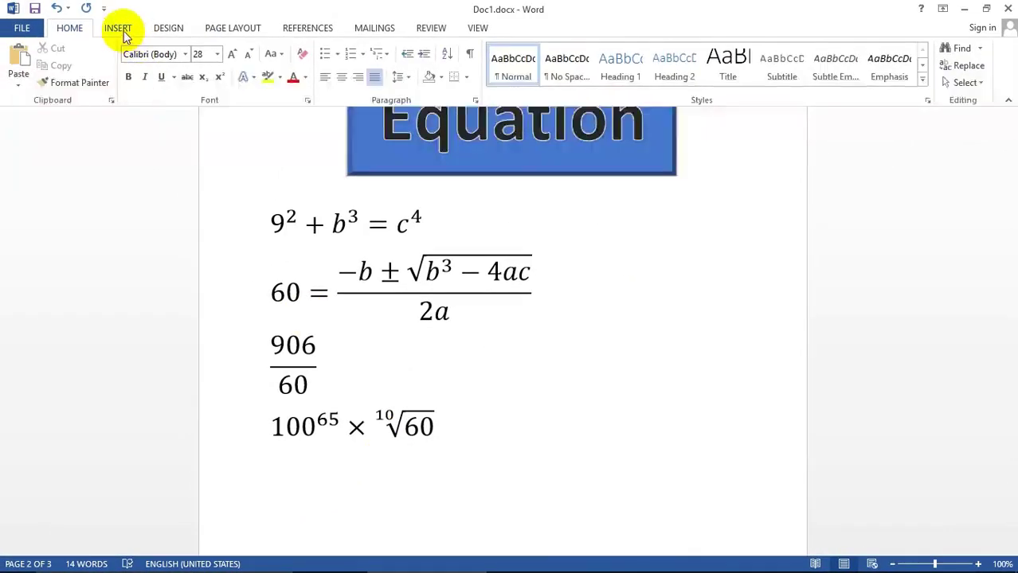
- Start a new equation reading 65 ± 20
left_click(119, 29)
left_click(939, 49)
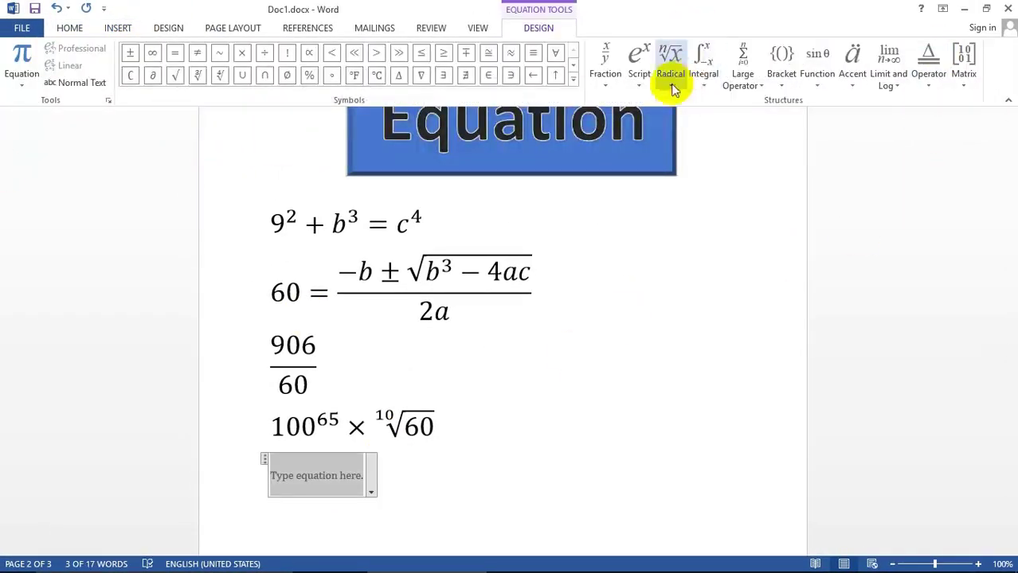
left_click(701, 83)
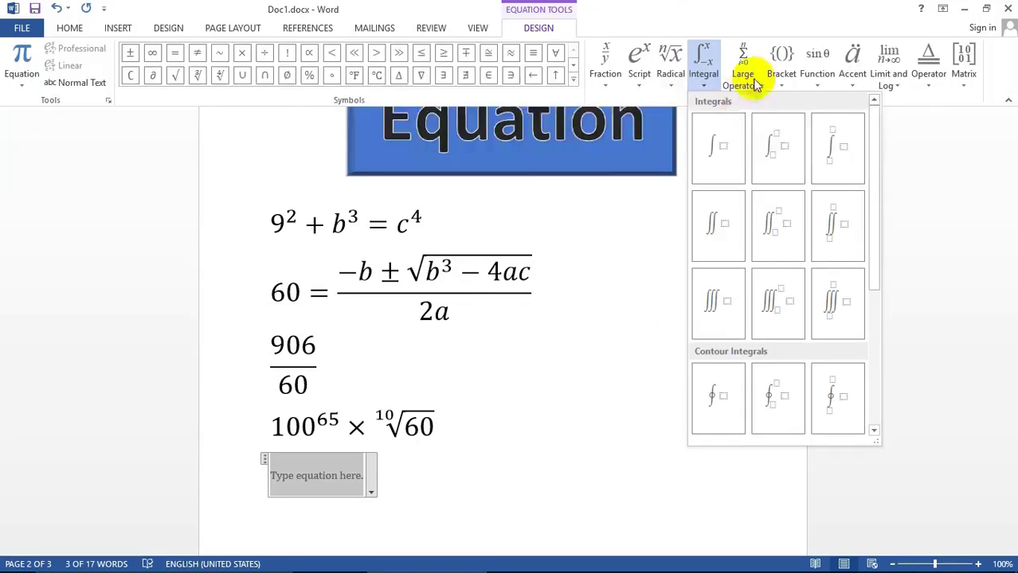
left_click(965, 86)
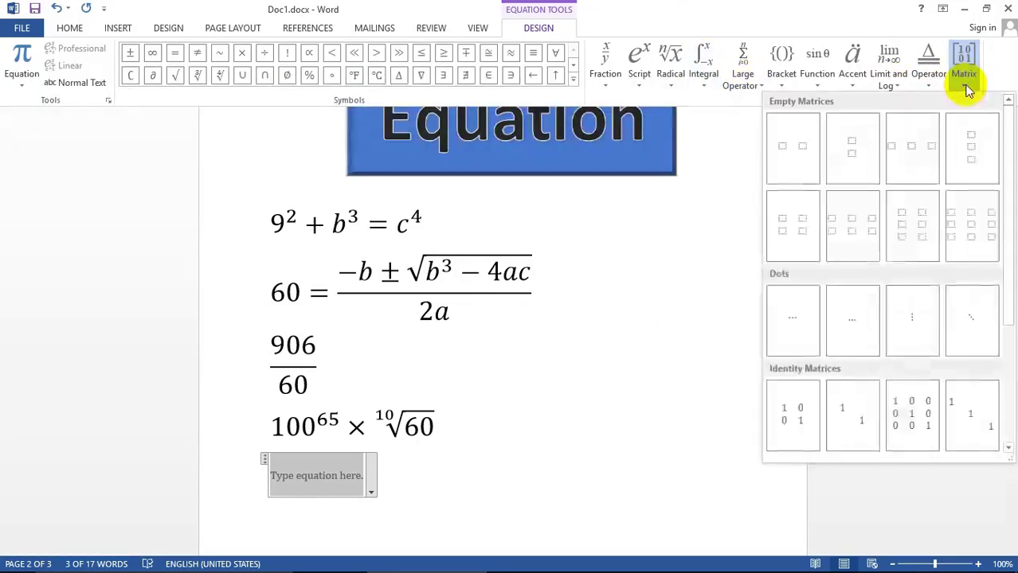
left_click(610, 225)
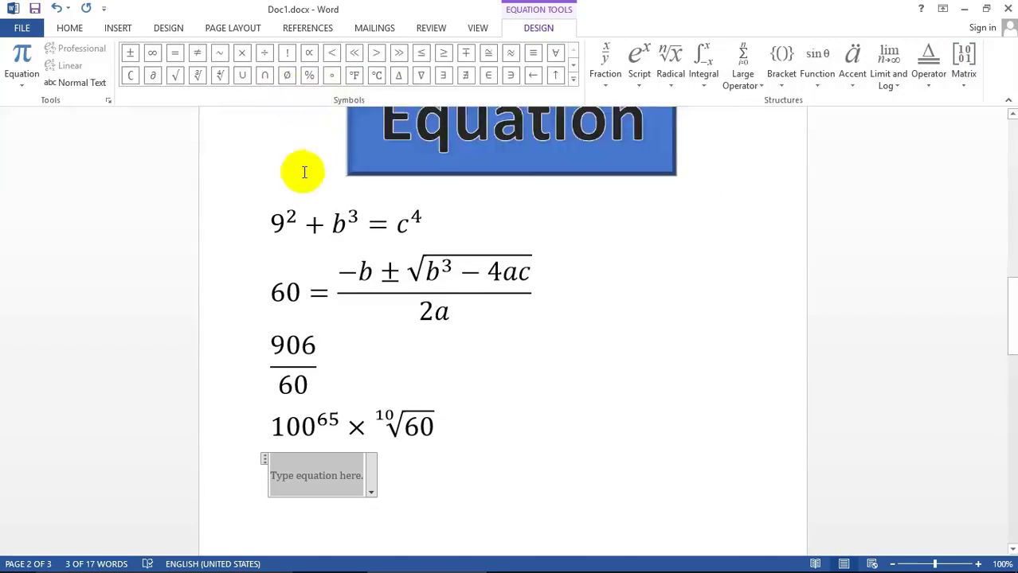
type("65")
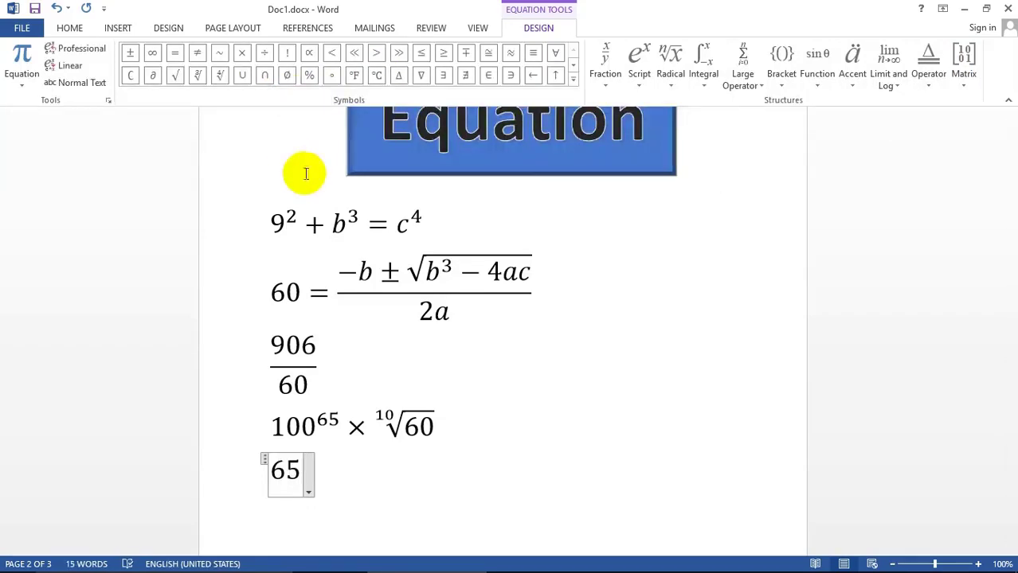
left_click(129, 54)
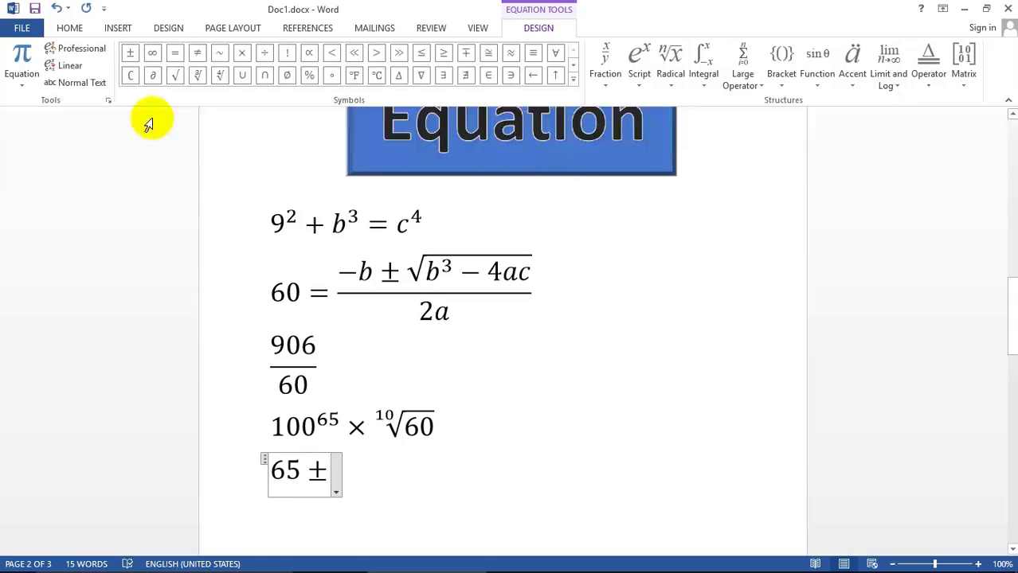
type("20")
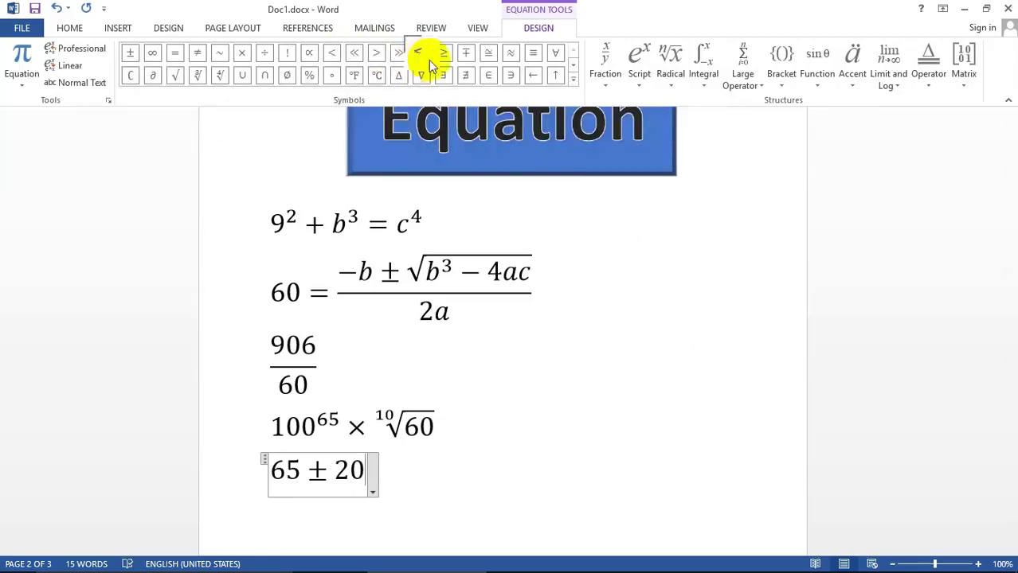
- Add a division sign and a skewed fraction 20/10, then end the line
left_click(266, 57)
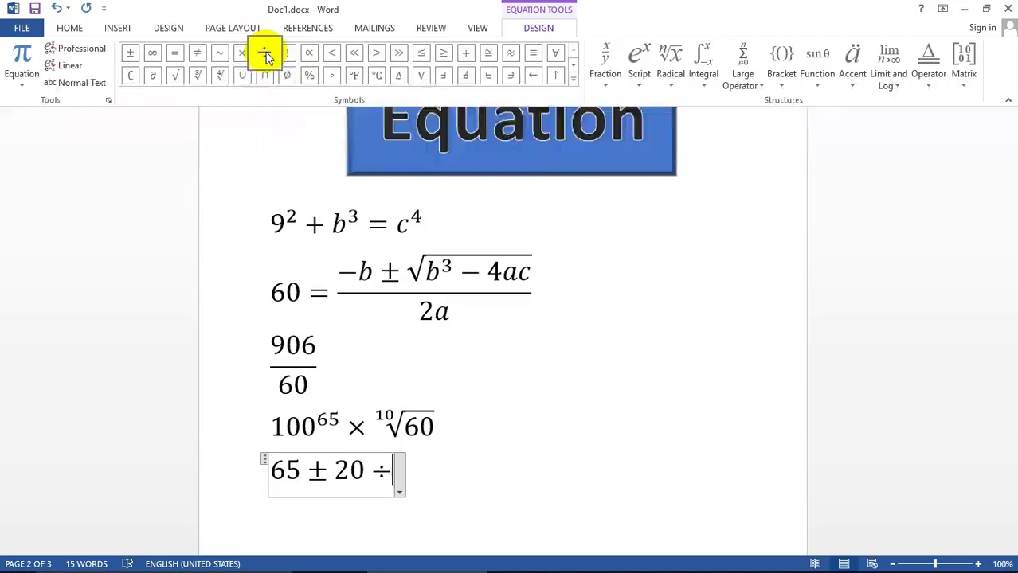
left_click(610, 84)
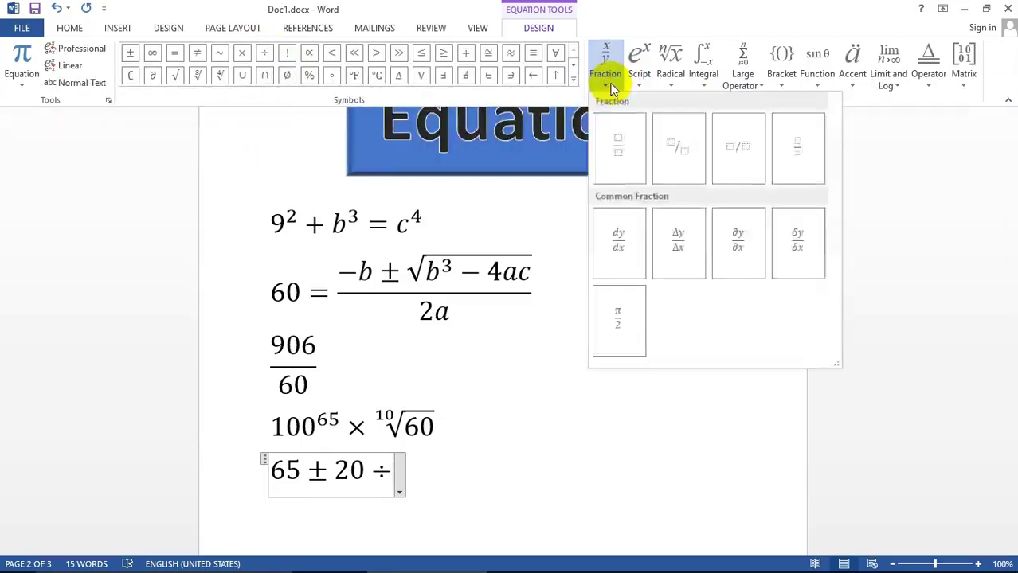
left_click(686, 153)
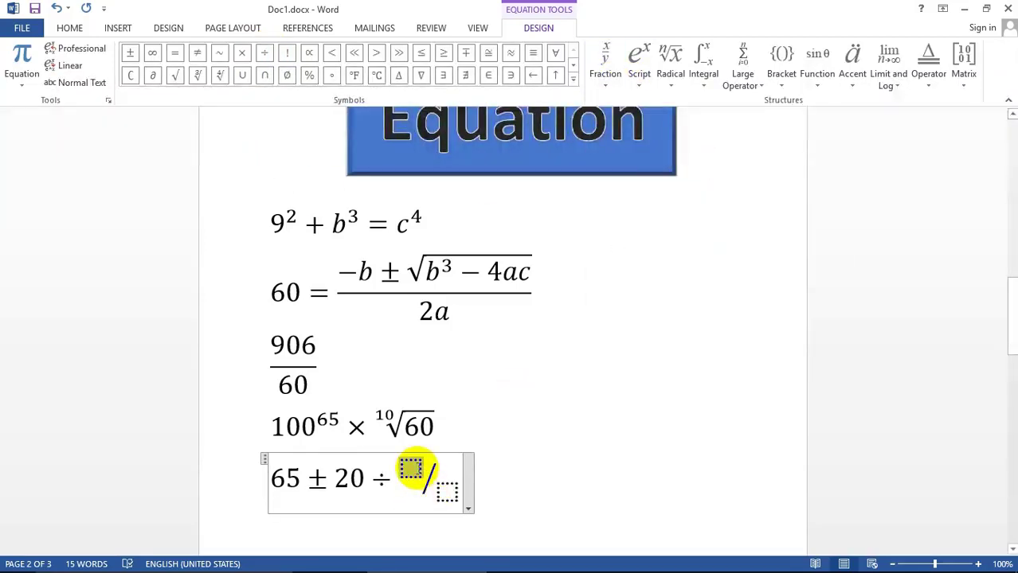
type("20/")
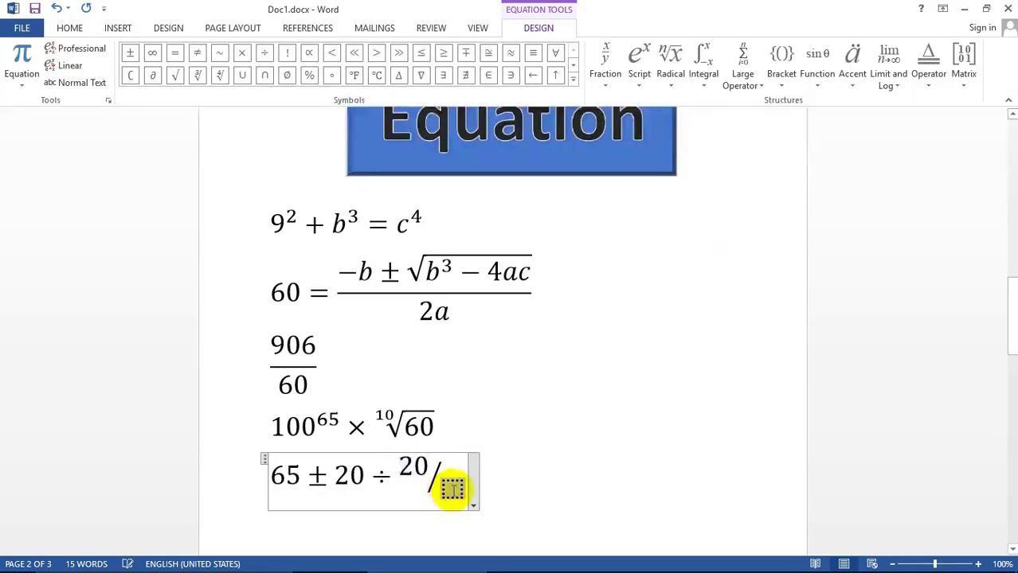
type("10")
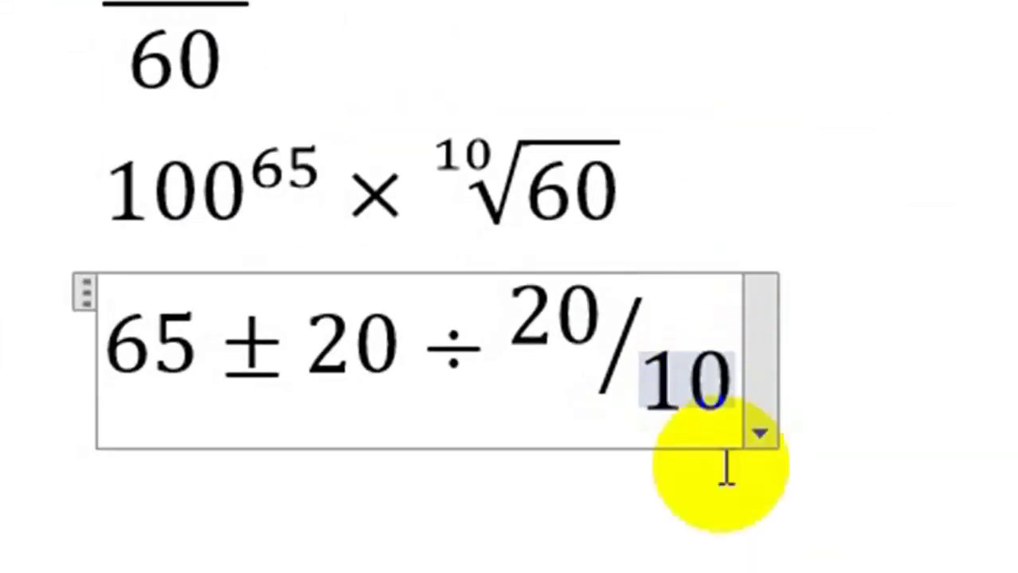
left_click(738, 350)
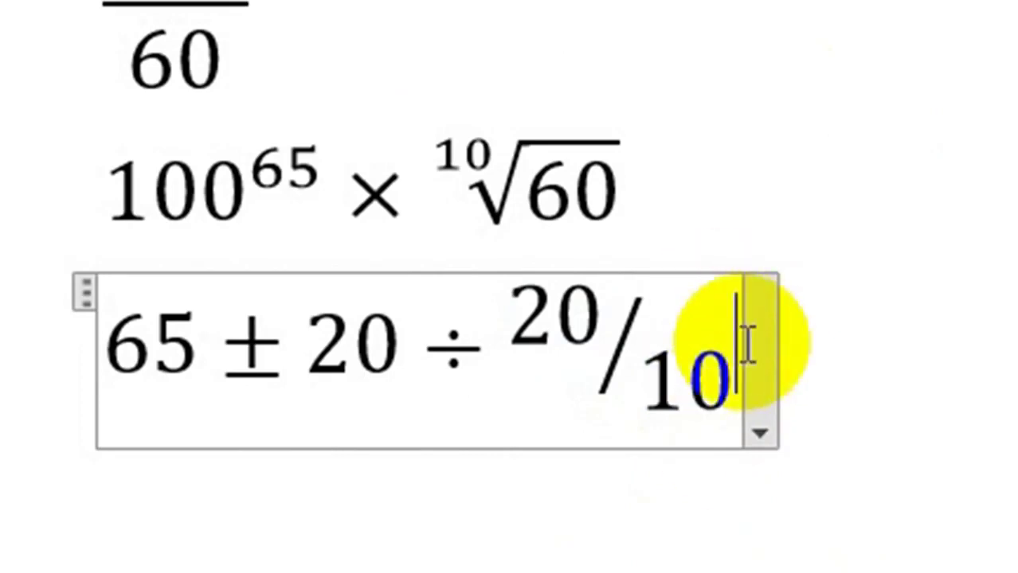
key("Return")
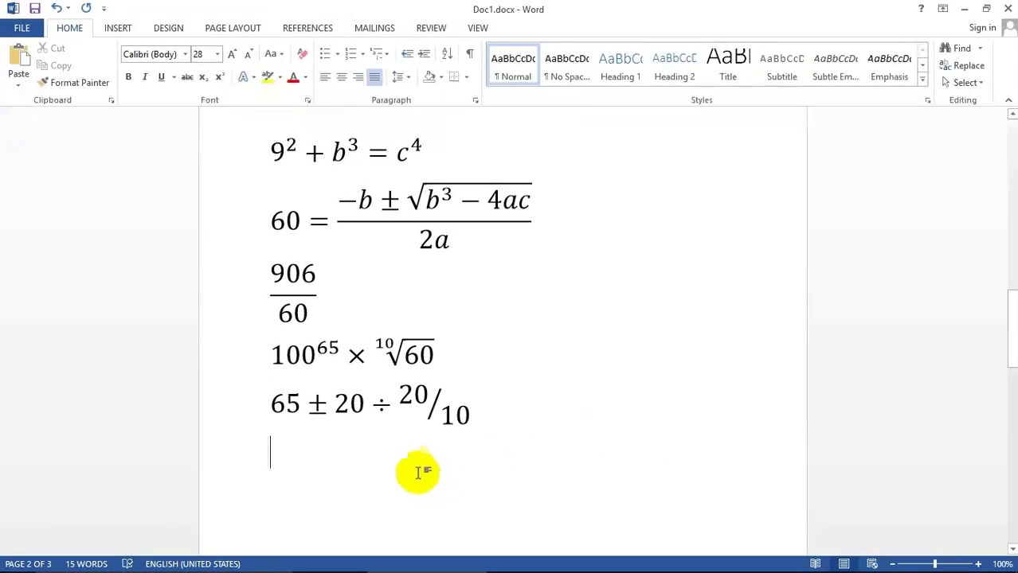
- Generate sample text on page 3 with =rand(1,15) under the Drop Cap picture
scroll(417, 469, "down", 2)
scroll(414, 466, "down", 2)
scroll(411, 458, "down", 5)
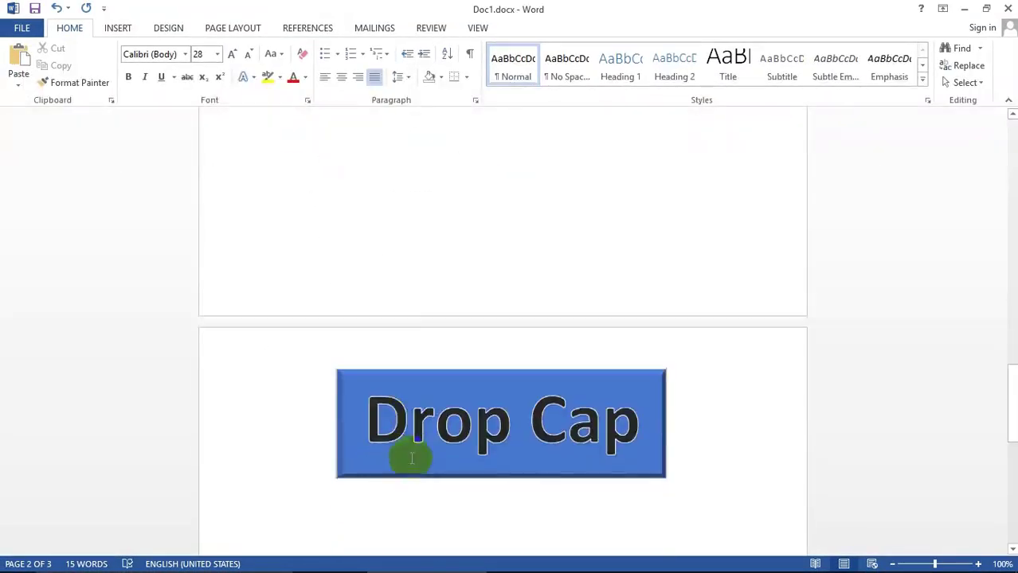
scroll(412, 458, "down", 3)
type("=rand(1,15)")
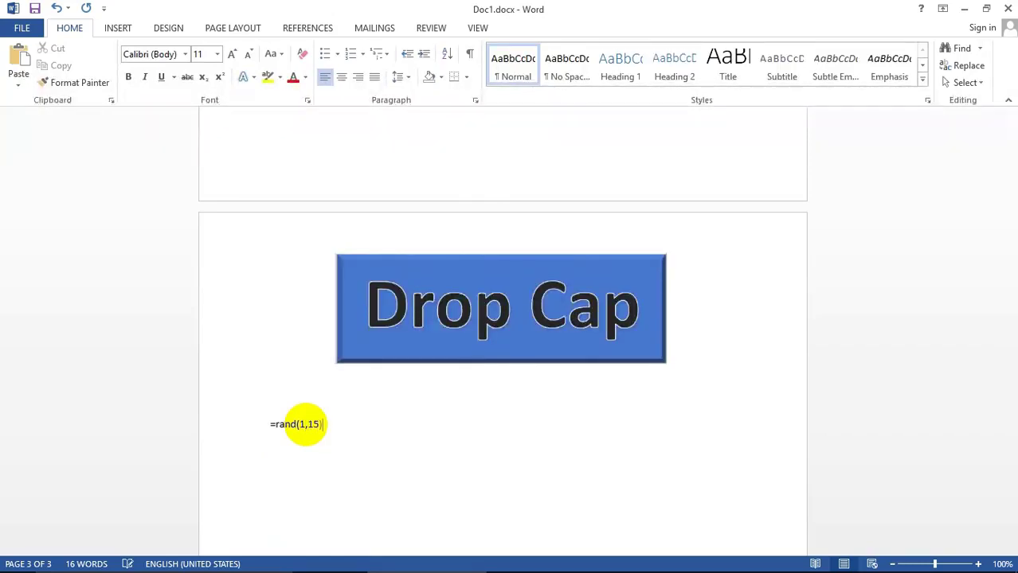
key("Return")
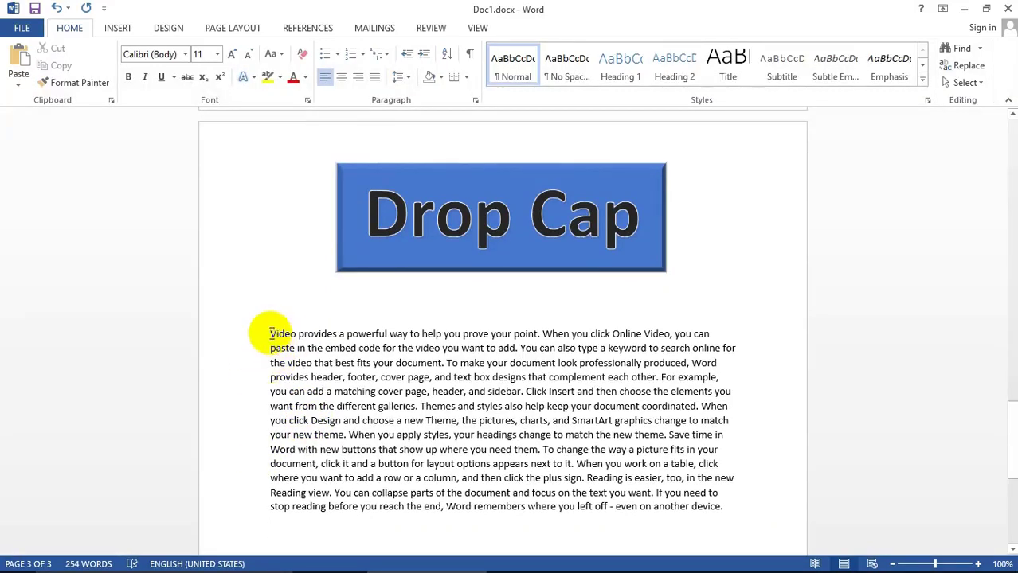
- Make the paragraph's first V a dropped cap, then in-margin, and open Drop Cap Options
left_click_drag(273, 336, 280, 337)
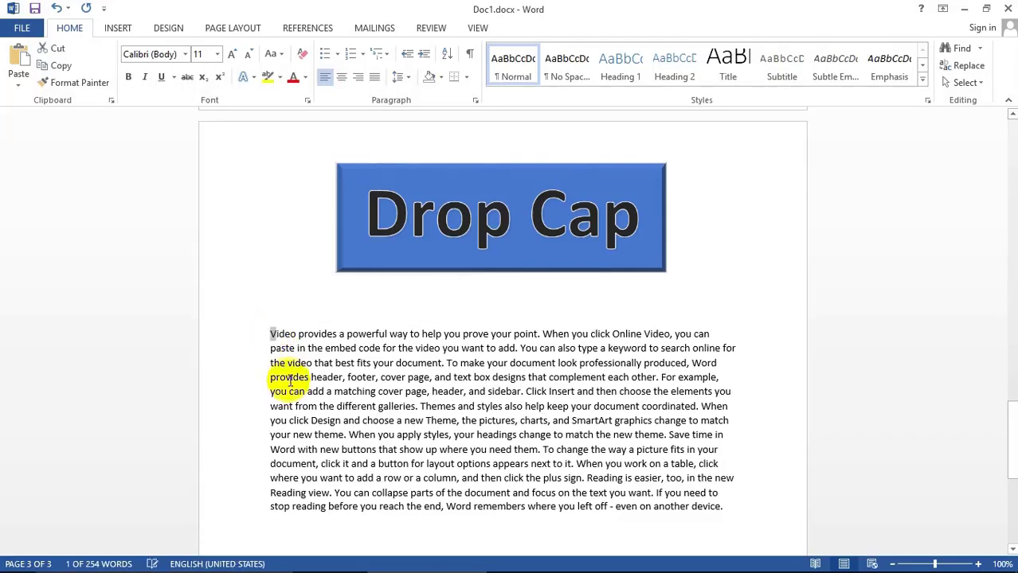
left_click(119, 29)
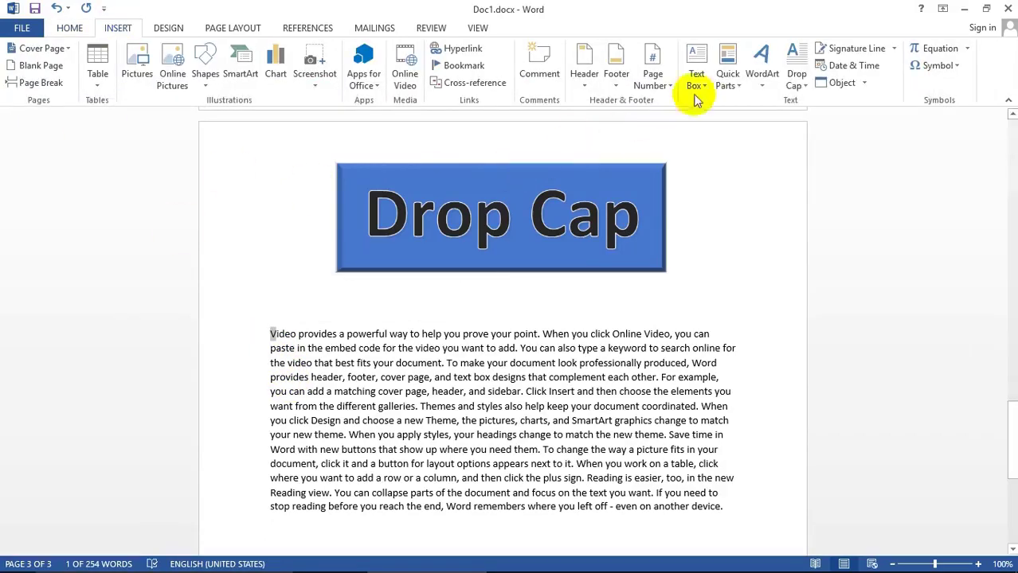
left_click(800, 87)
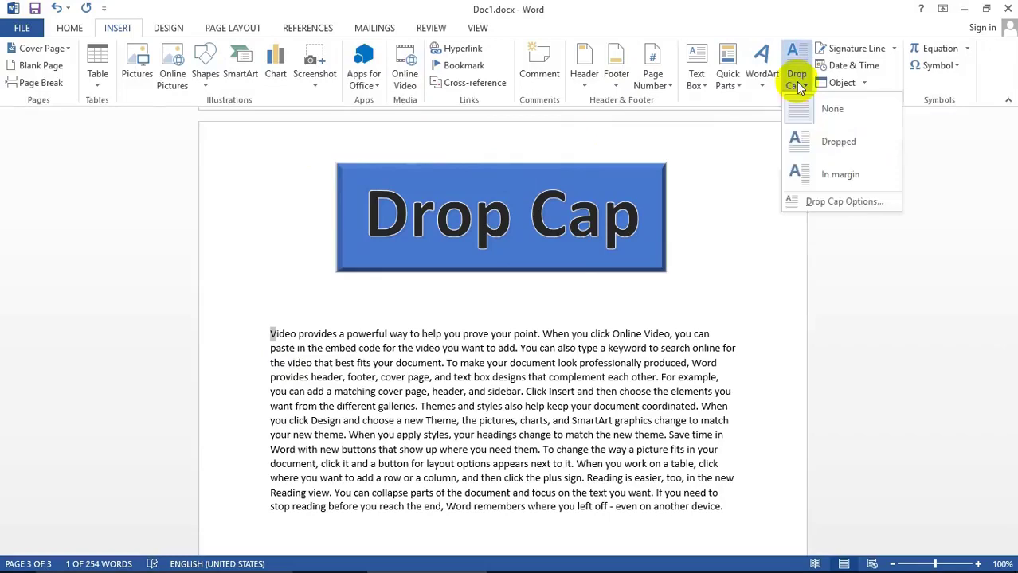
left_click(839, 142)
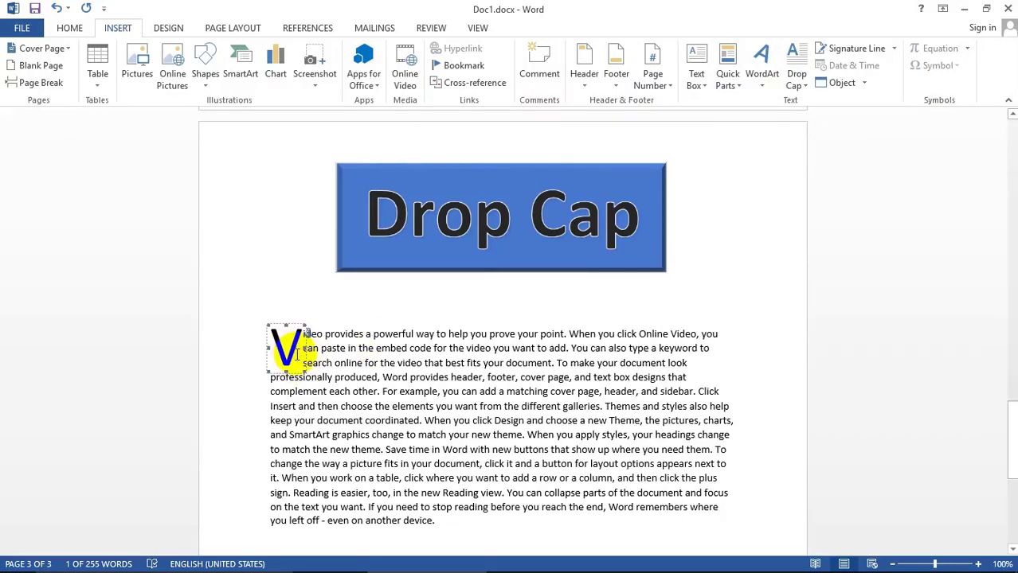
left_click(799, 86)
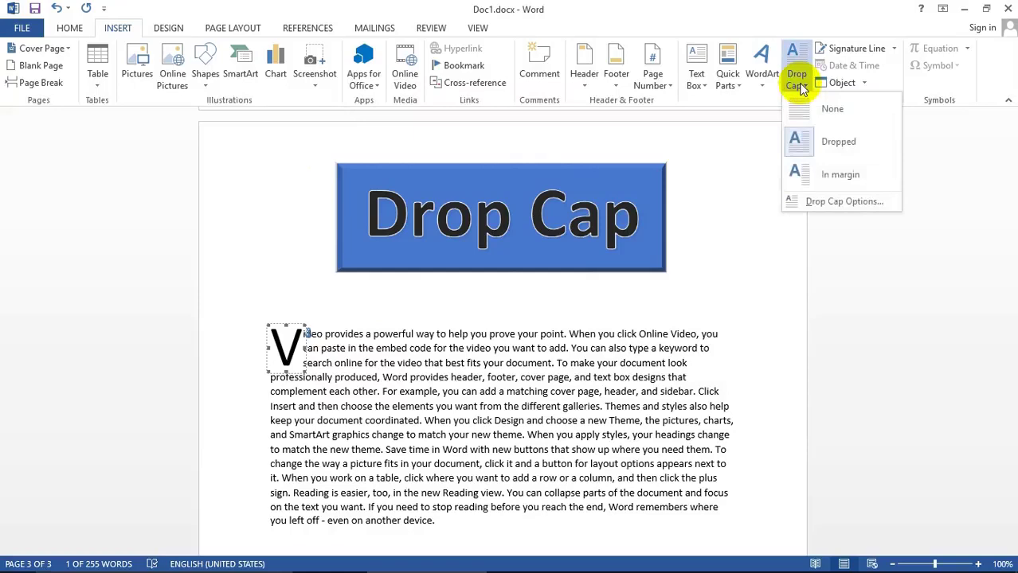
left_click(829, 179)
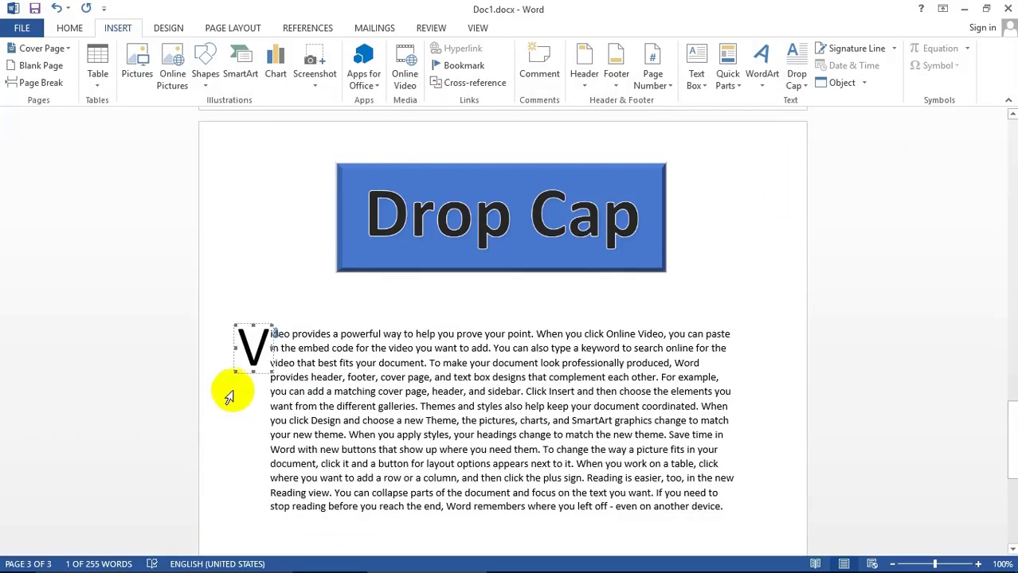
left_click(796, 85)
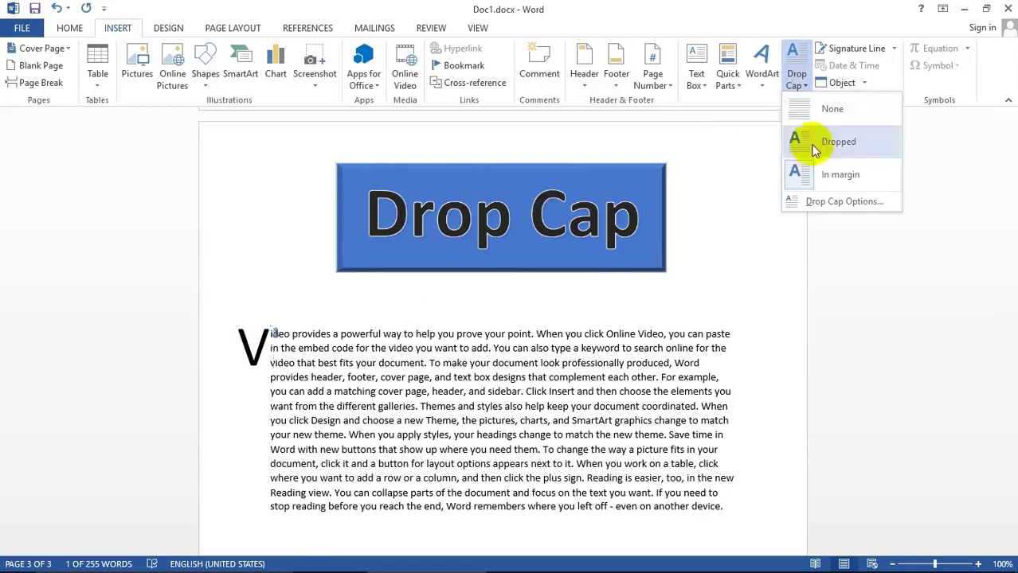
left_click(829, 202)
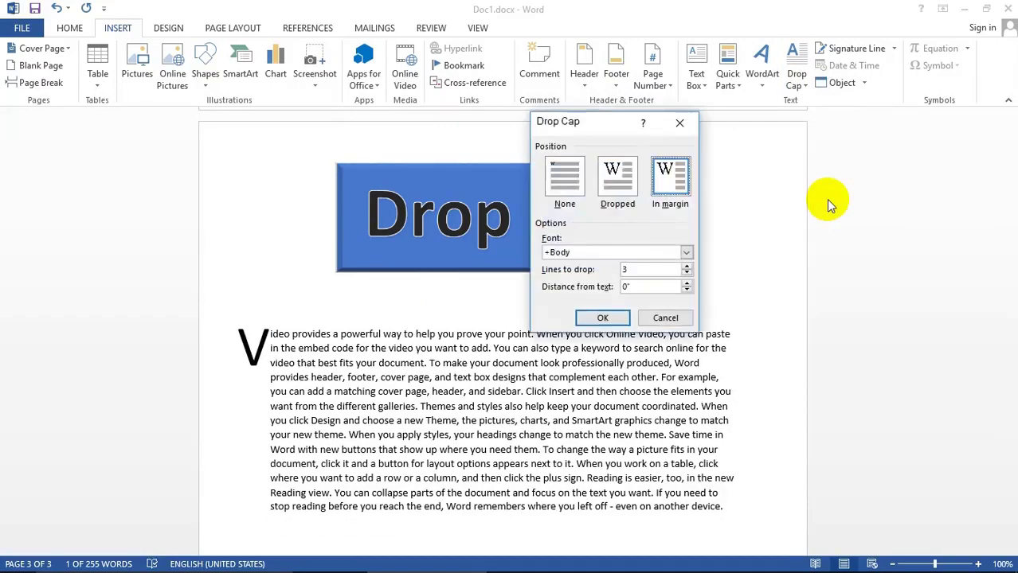
- Set the V to Dropped with 5 lines to drop and 1.1" distance from text
left_click(683, 189)
left_click_drag(601, 126, 483, 262)
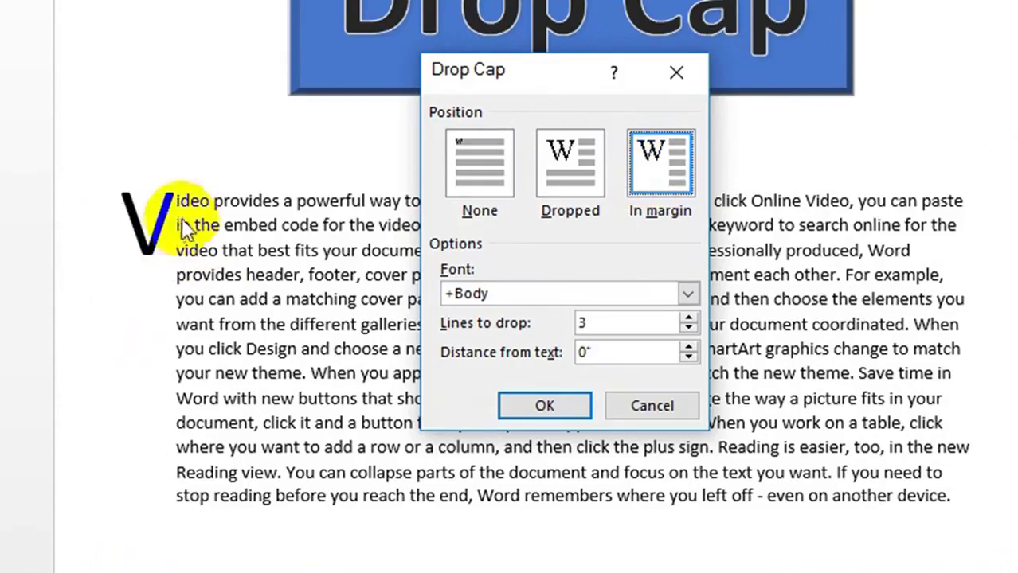
left_click(573, 172)
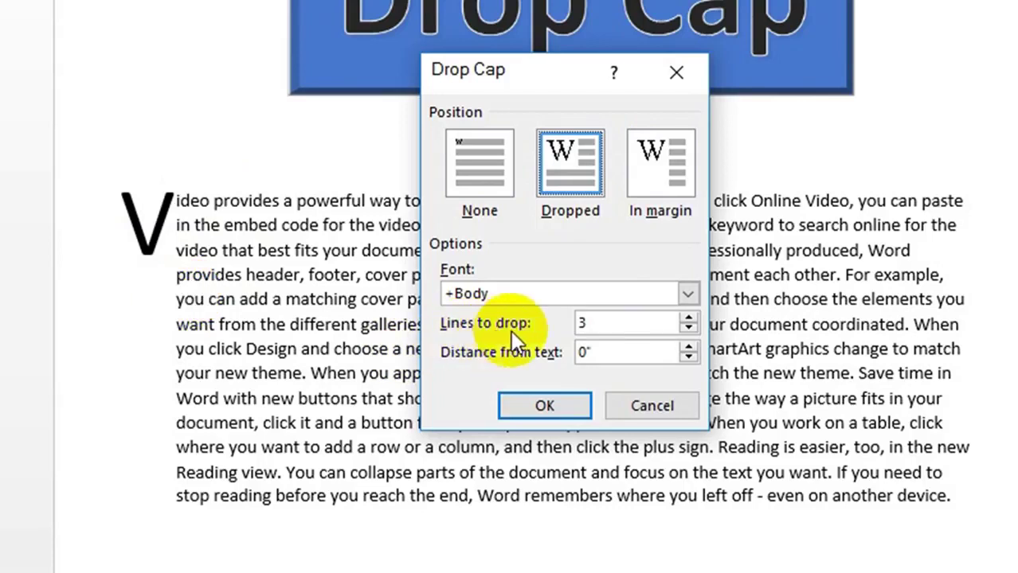
left_click(596, 323)
left_click_drag(596, 323, 547, 323)
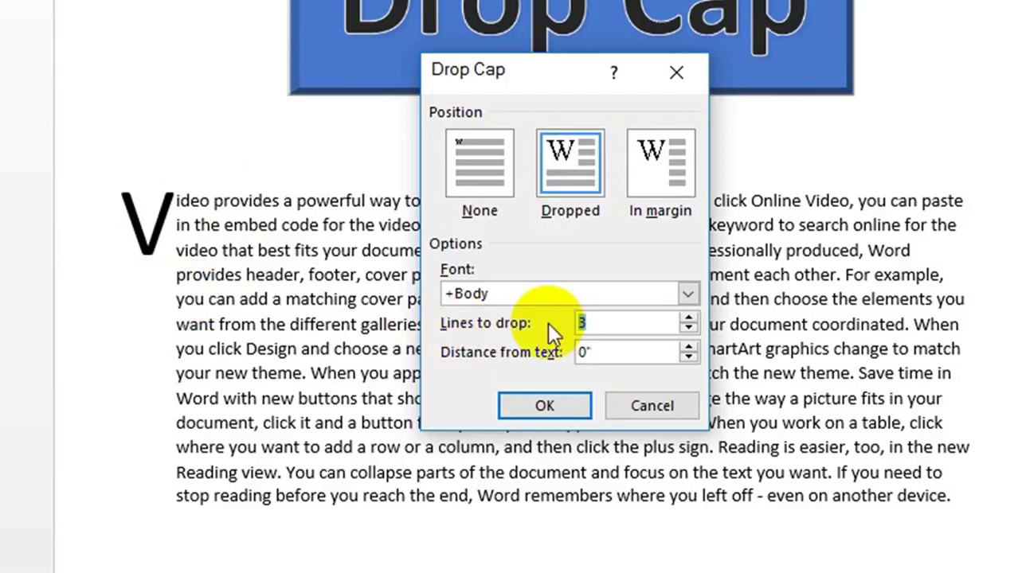
type("5")
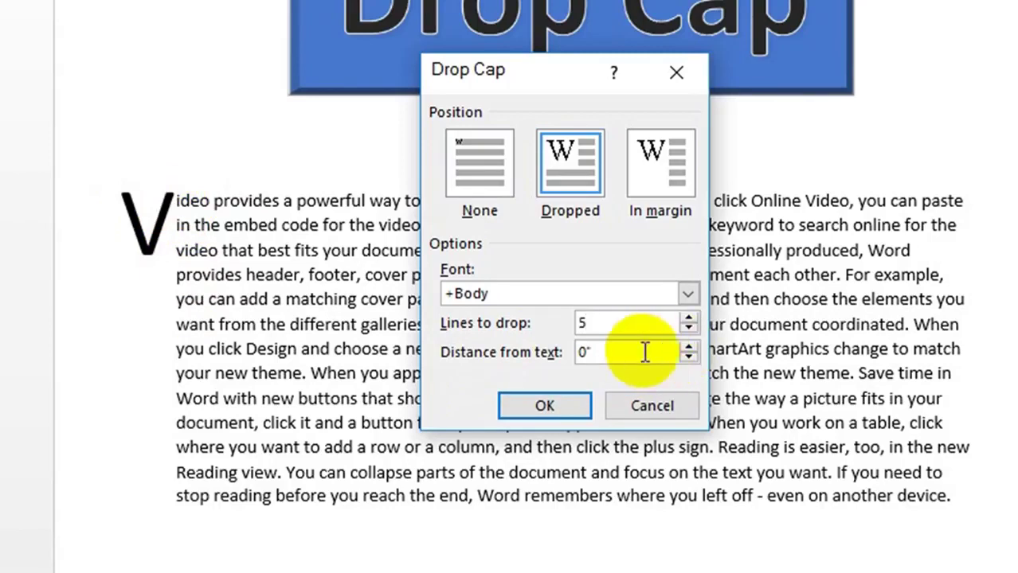
left_click_drag(618, 351, 560, 351)
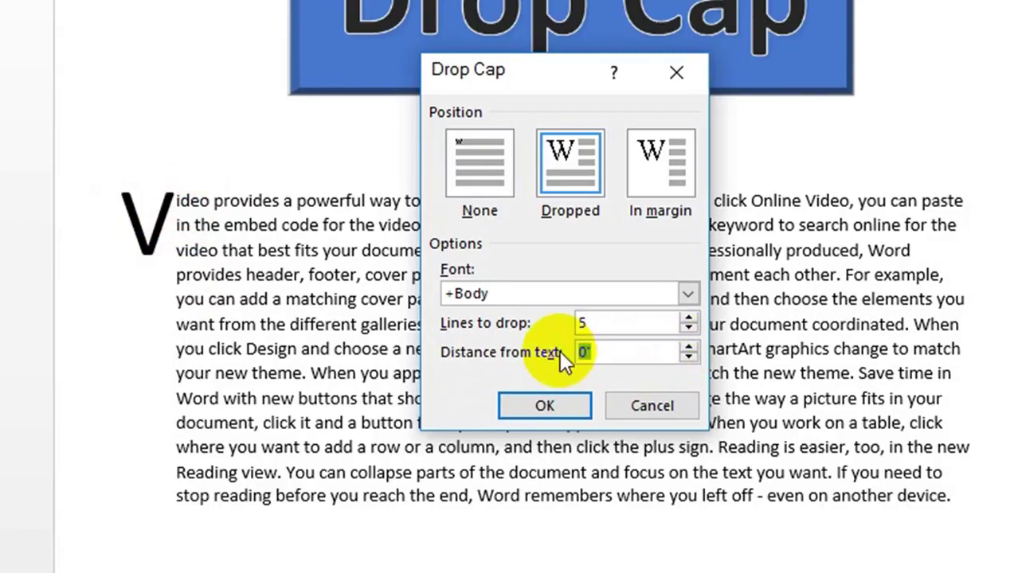
type("10")
key("BackSpace")
type(".1")
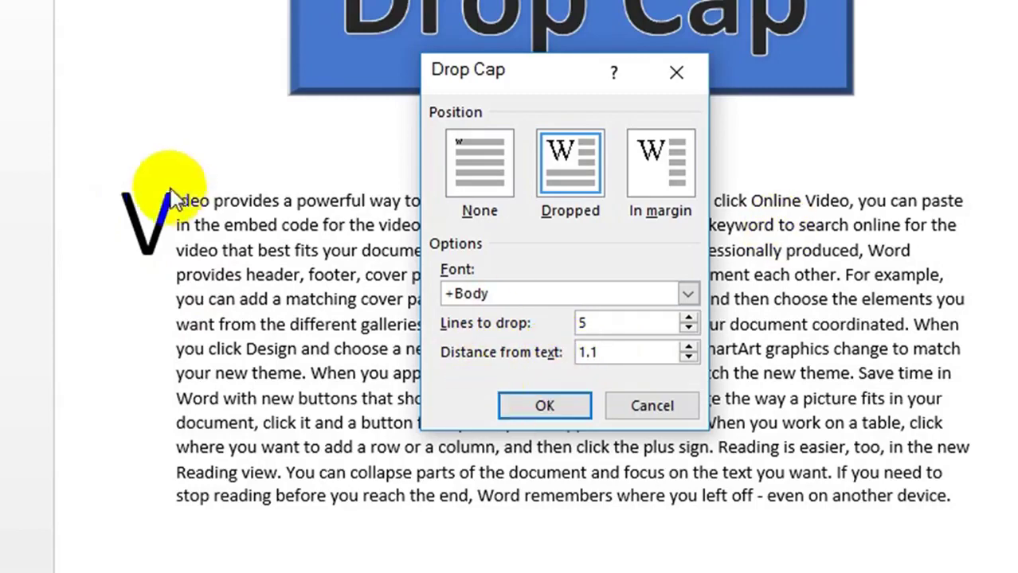
left_click(513, 410)
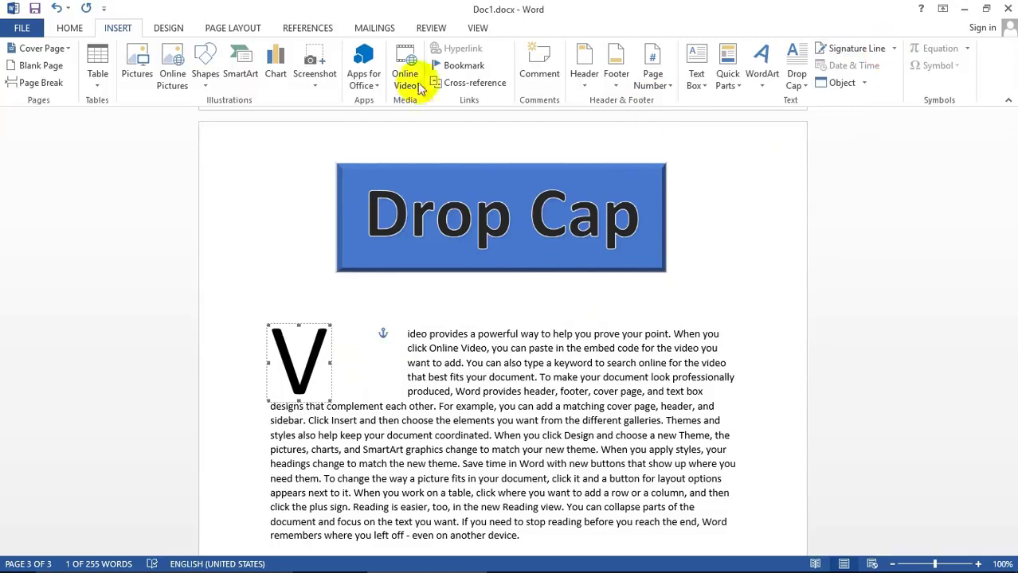
- Reset the drop cap's distance from text to 0
left_click(796, 86)
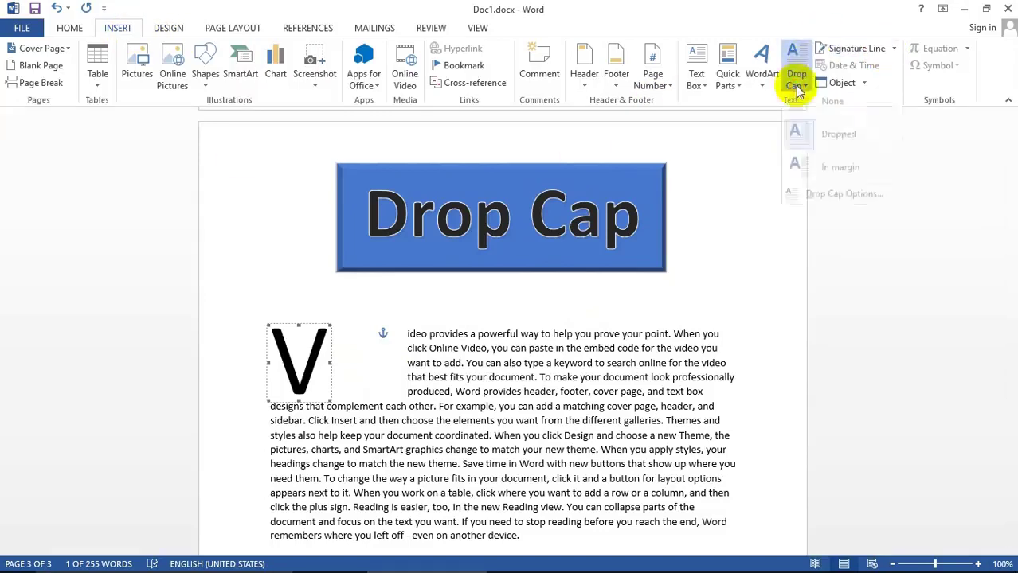
left_click(842, 195)
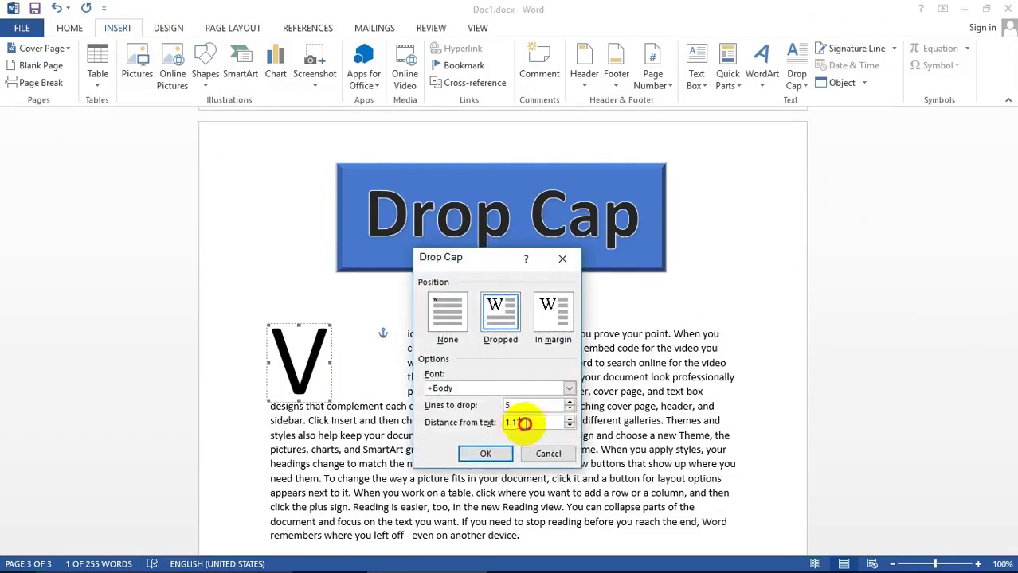
left_click_drag(524, 423, 506, 430)
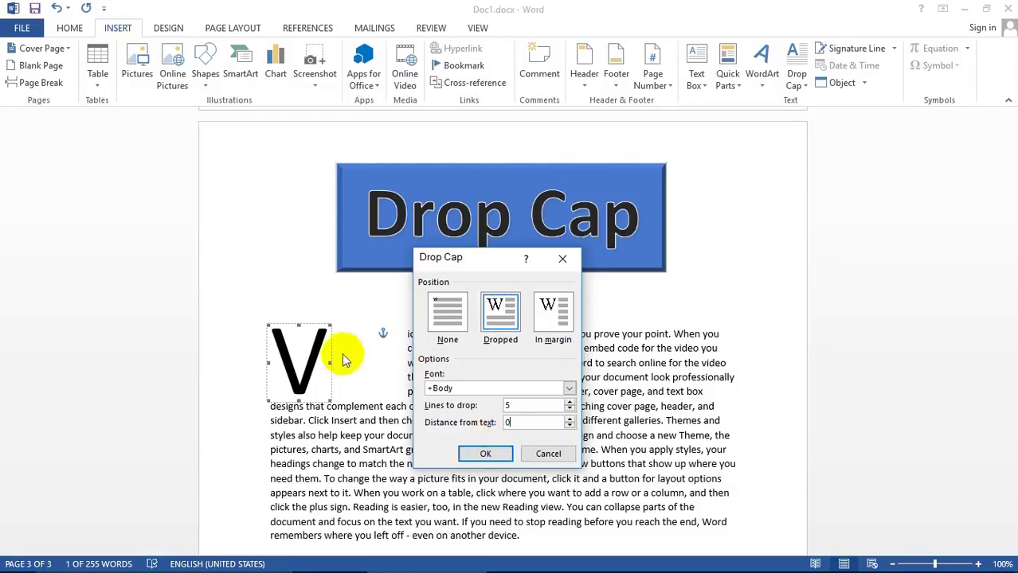
left_click(483, 454)
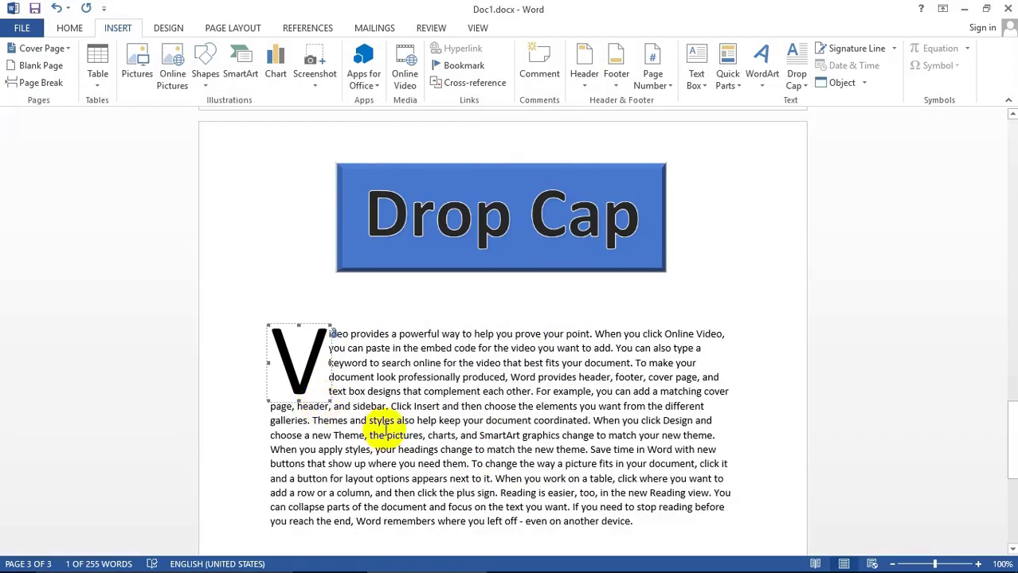
- Add an empty line after the paragraph's final word 'device.'
scroll(386, 430, "down", 2)
scroll(384, 426, "down", 3)
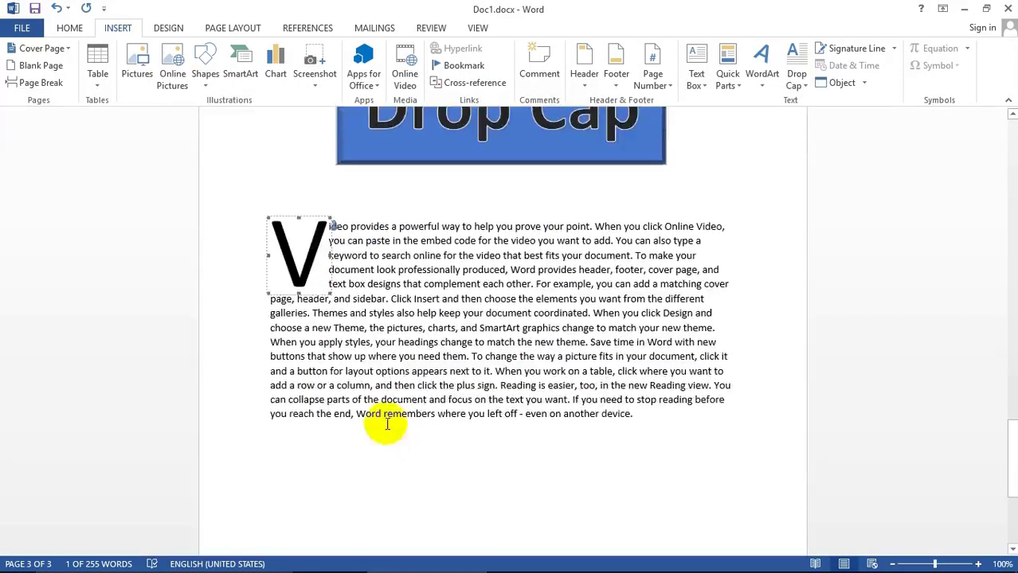
left_click(647, 350)
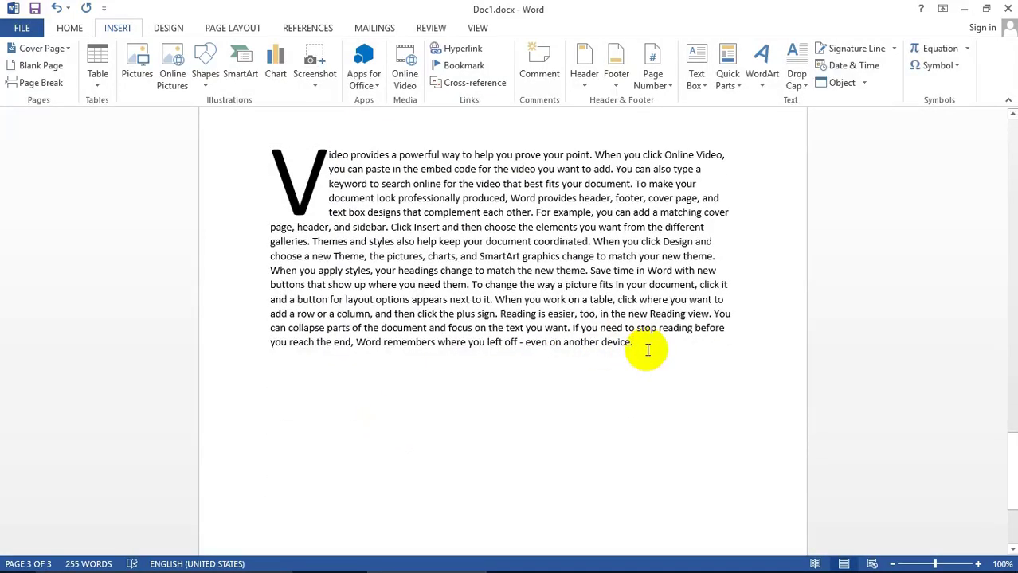
key("Return")
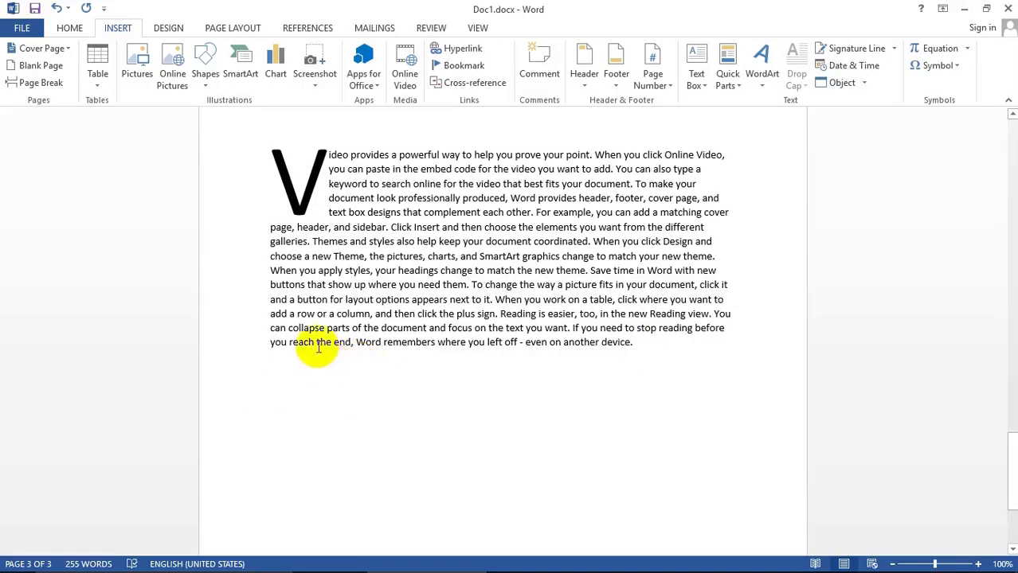
- Insert the date as 'Thursday, 29 August, 2019' and start a new line
left_click(852, 66)
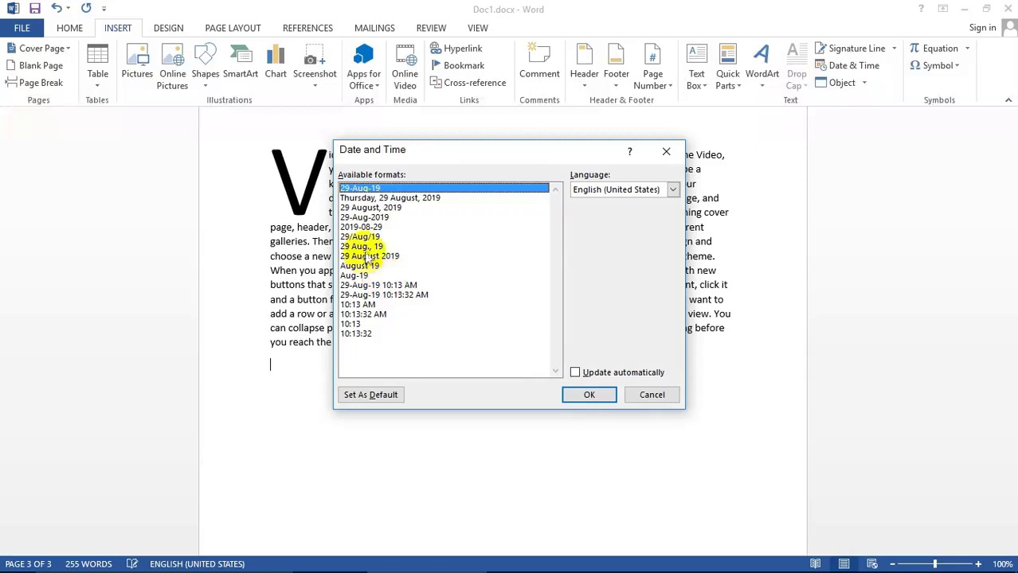
left_click(384, 198)
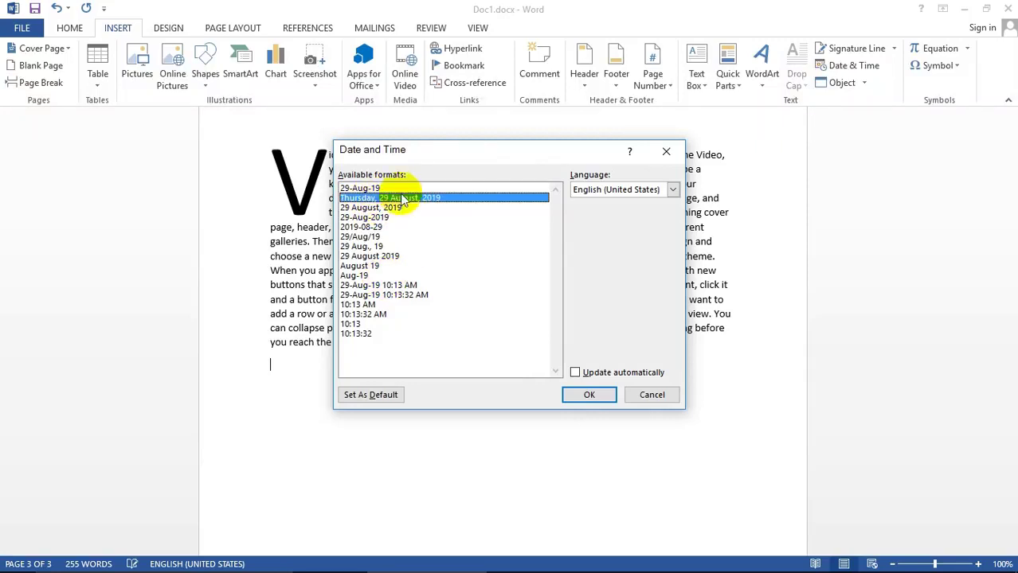
left_click(593, 395)
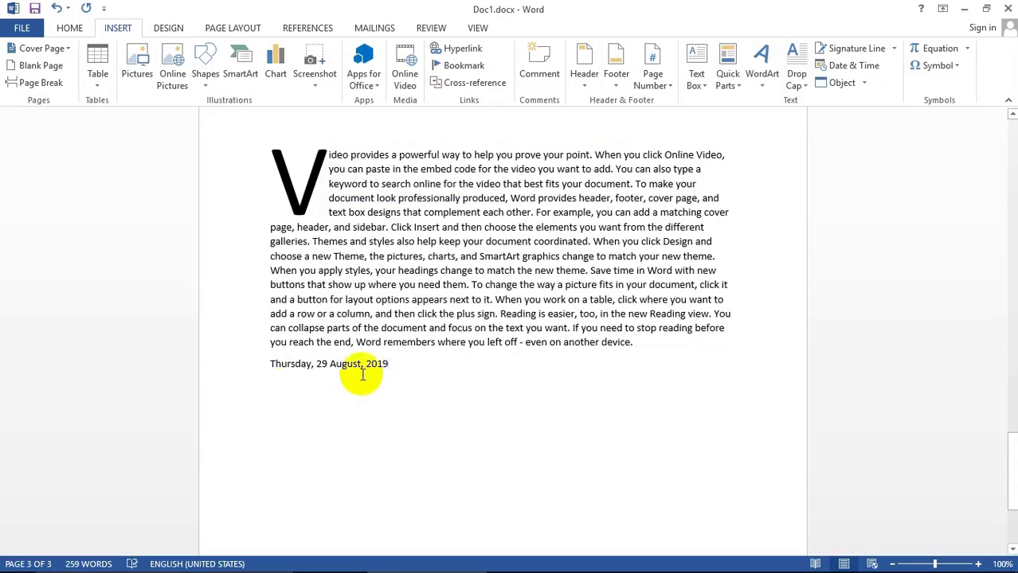
key("Return")
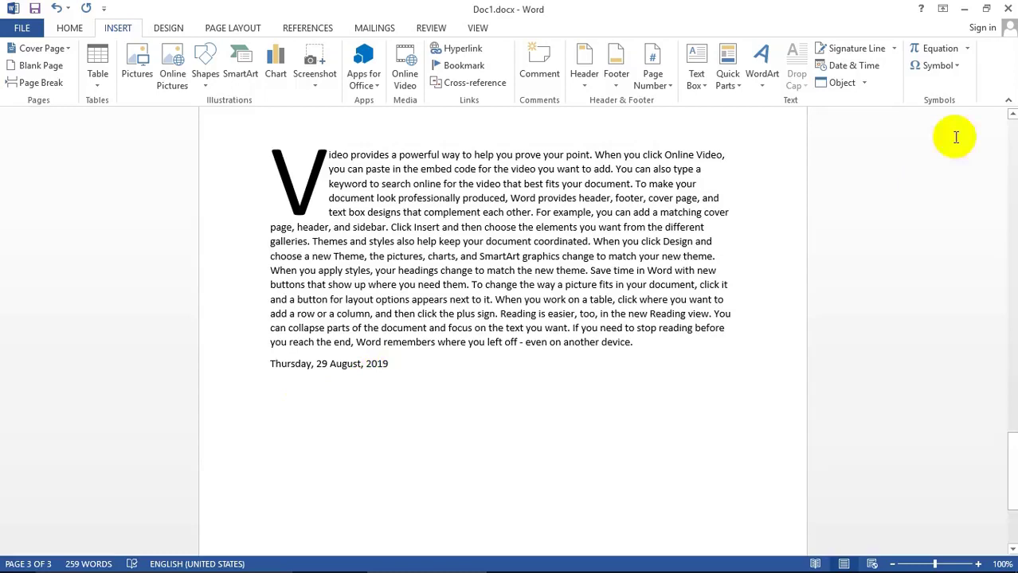
- Insert the time in hh:mm:ss AM format, showing 10:13:49 AM
left_click(854, 67)
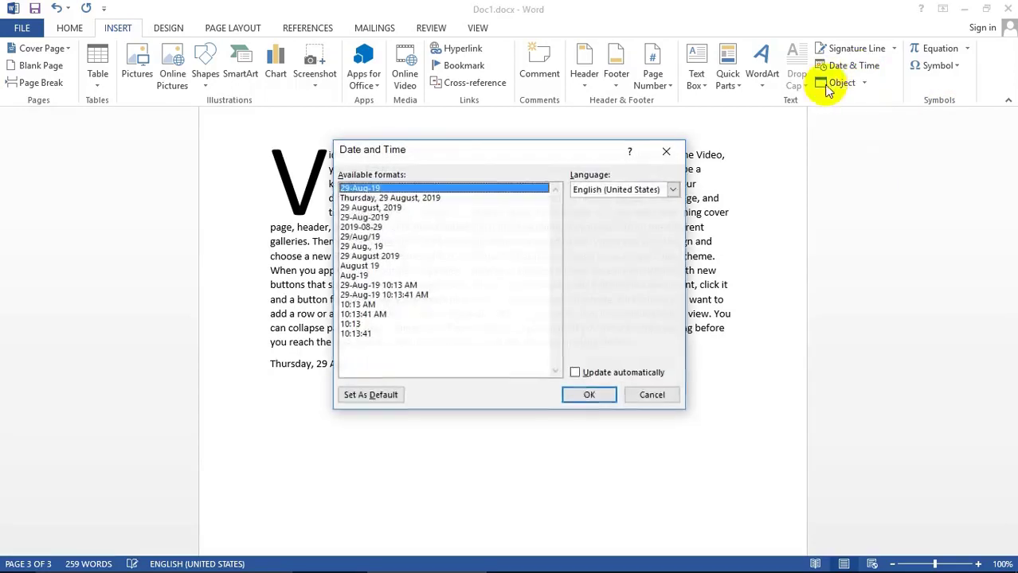
left_click(355, 315)
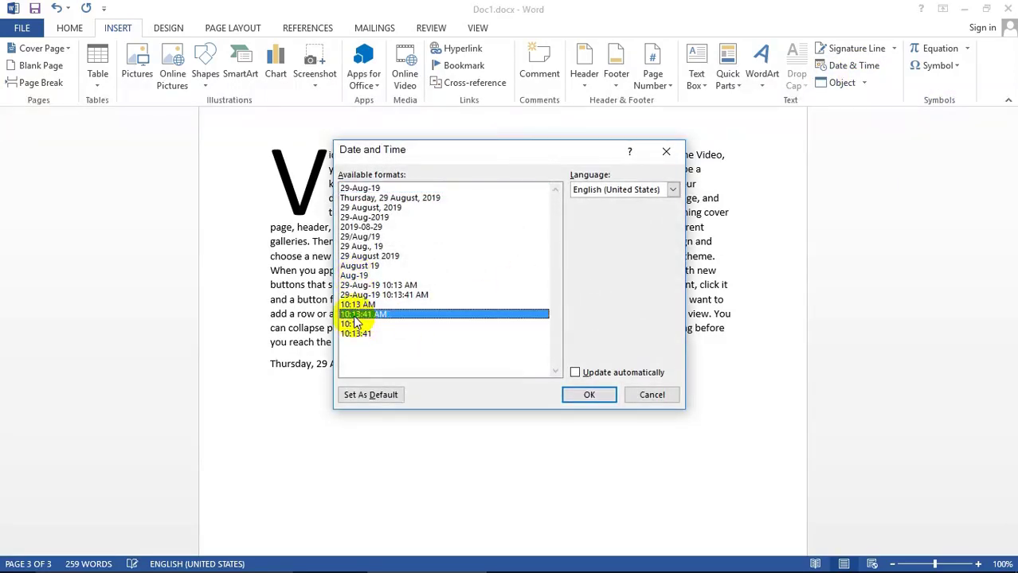
left_click(591, 396)
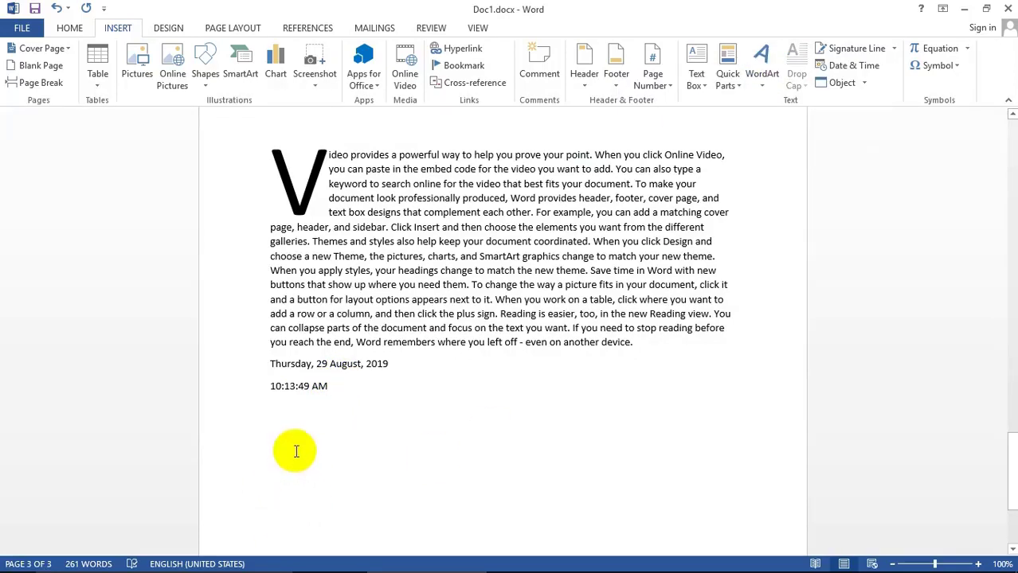
- Insert Hard Shadow style WordArt and replace its placeholder text with WTYT
left_click(761, 64)
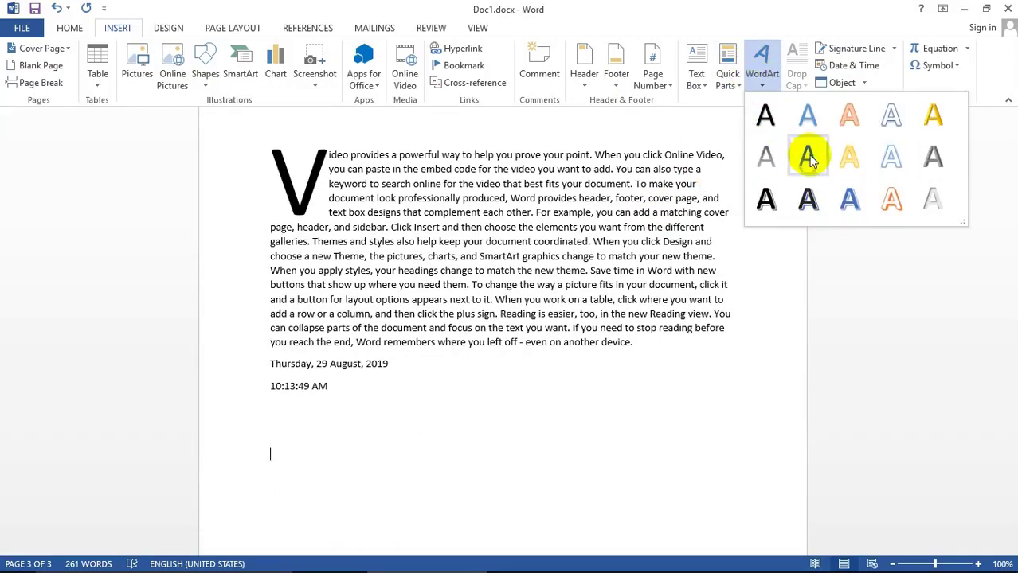
left_click(808, 199)
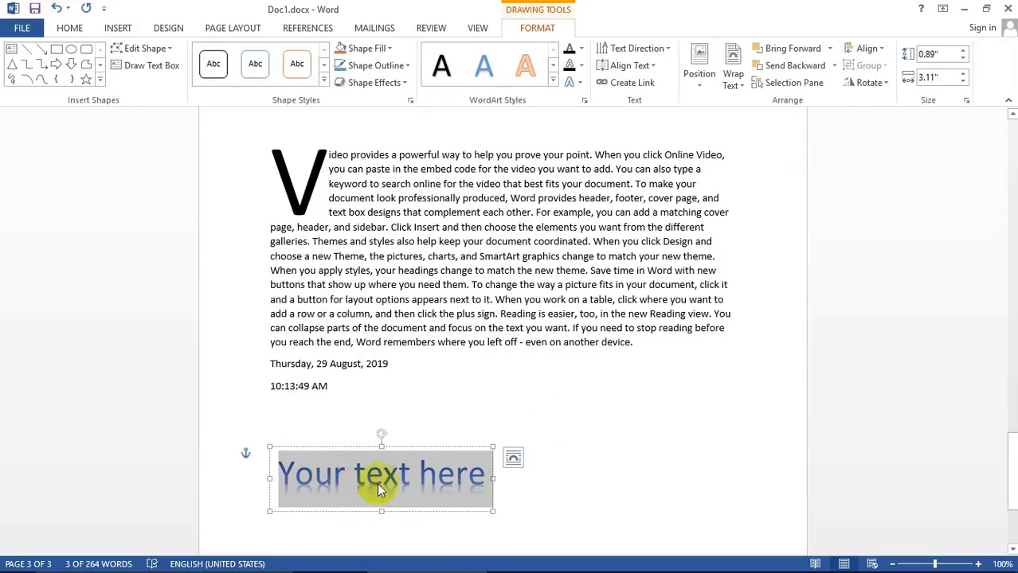
key("Delete")
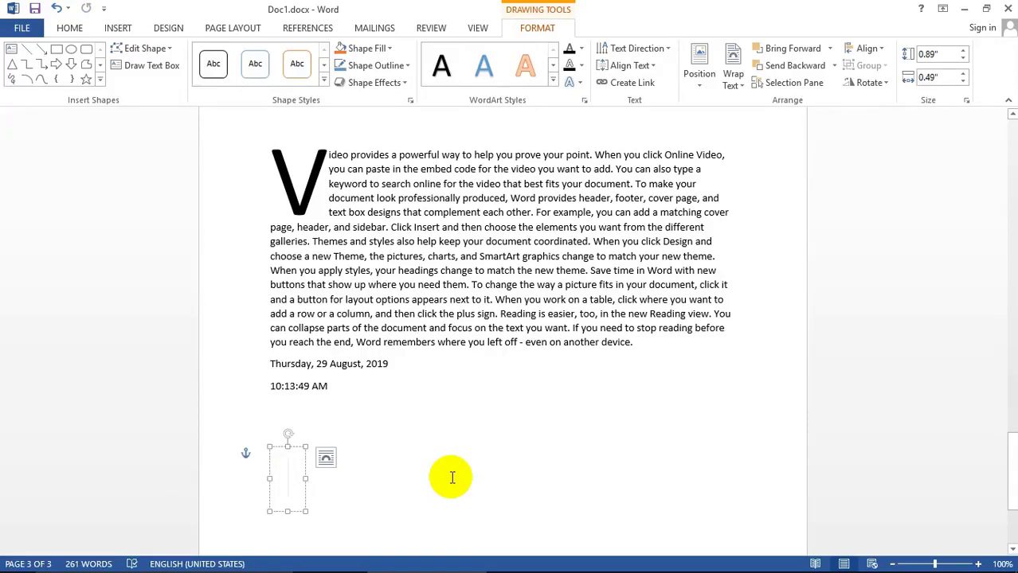
type("WTYT")
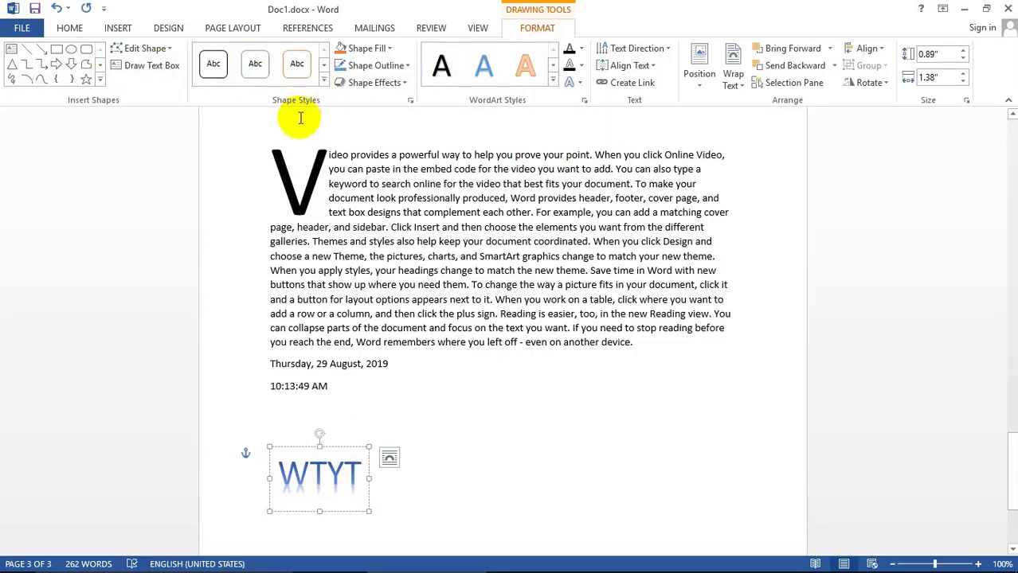
- Give the WTYT shape a solid red fill and a theme-coloured outline
left_click(322, 82)
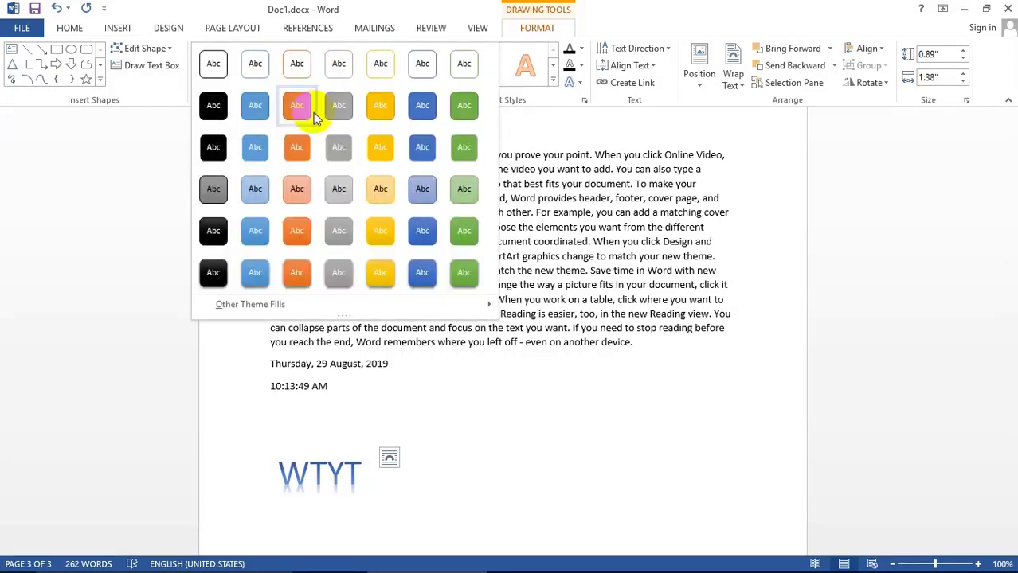
left_click(422, 231)
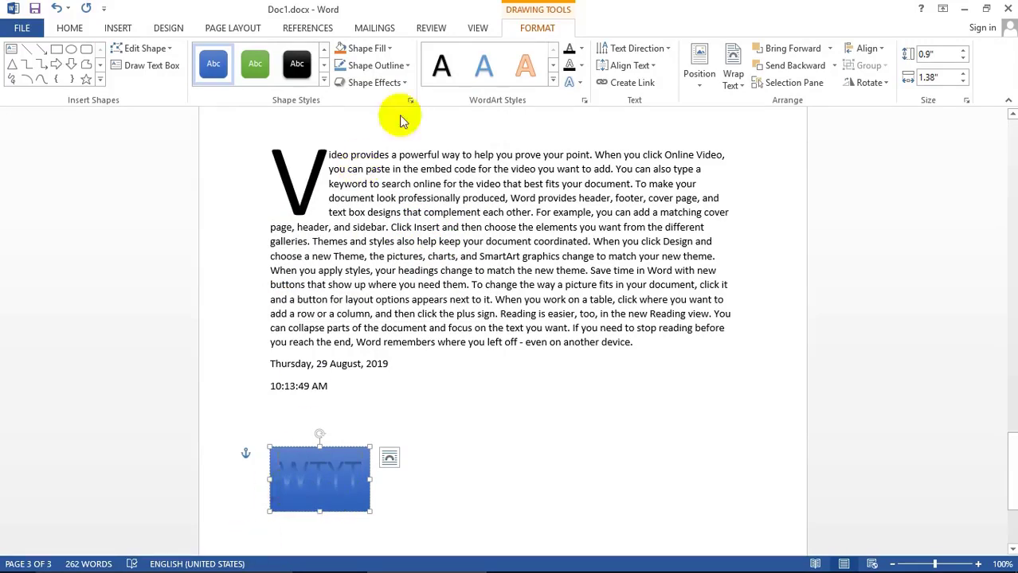
left_click(386, 48)
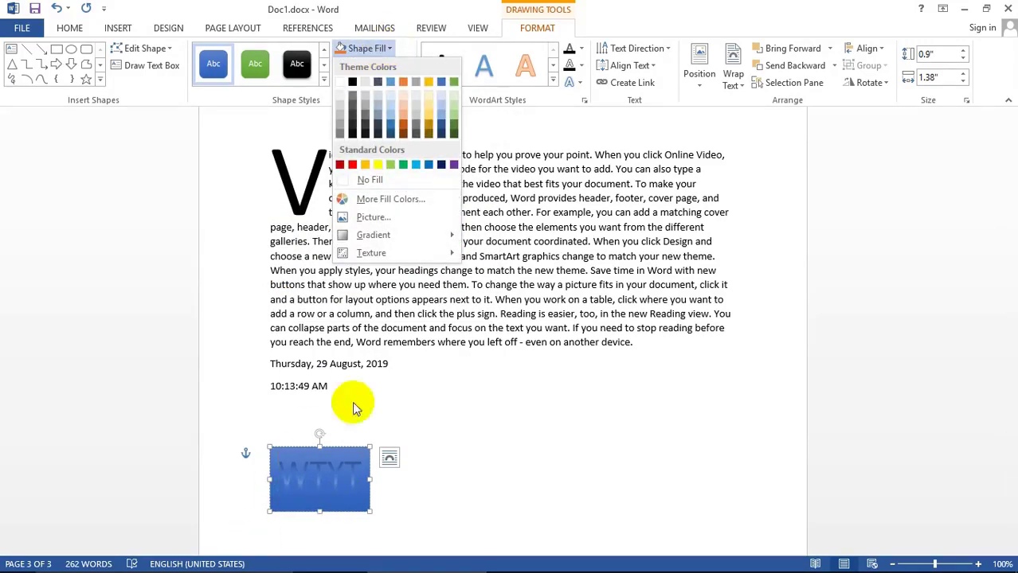
left_click(351, 164)
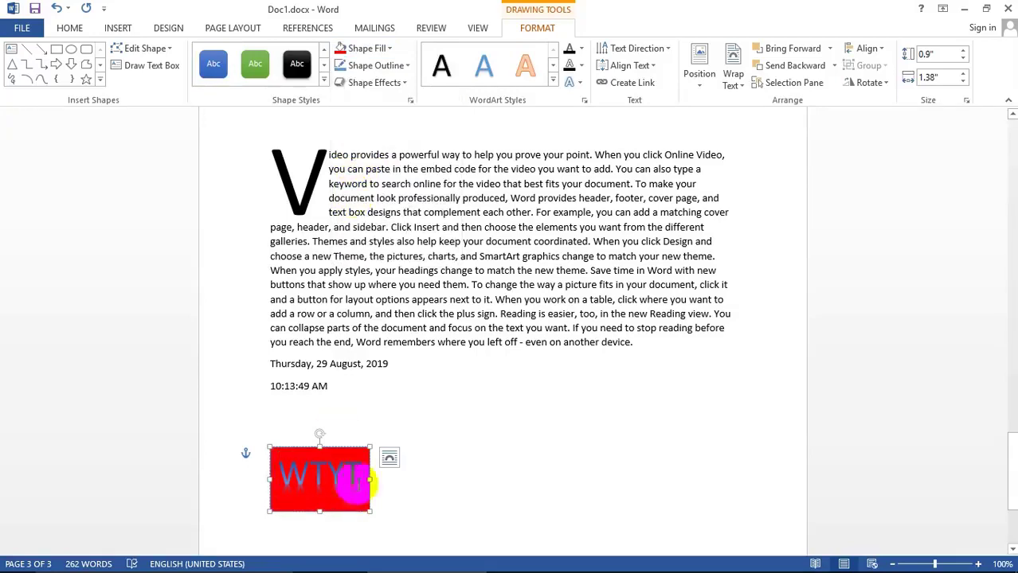
left_click(300, 503)
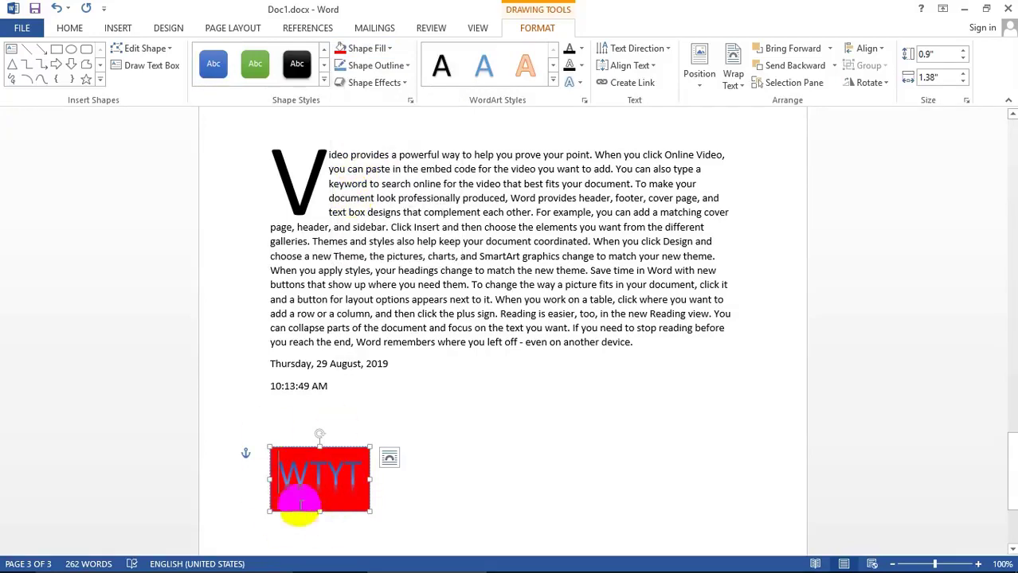
left_click(406, 67)
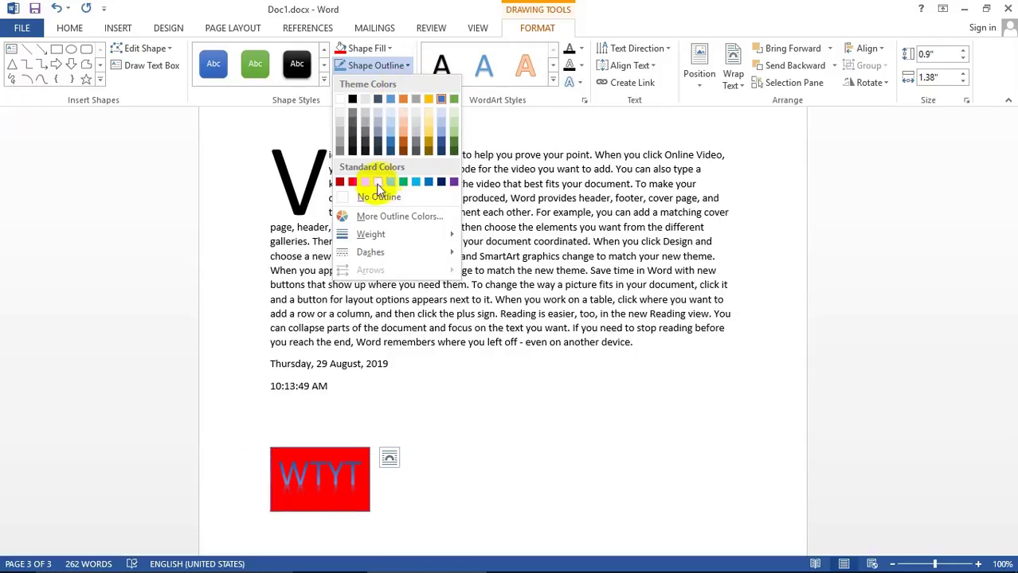
left_click(356, 104)
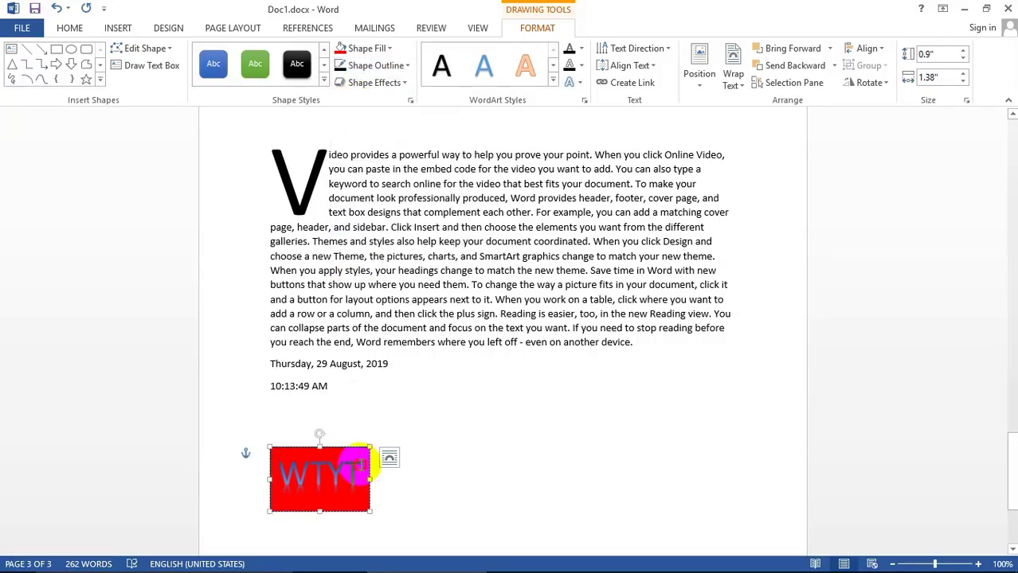
- Recolour the WTYT lettering black with the Home tab's Font Color
mouse_move(357, 468)
left_mouse_down()
mouse_move(287, 465)
mouse_move(347, 474)
left_mouse_up()
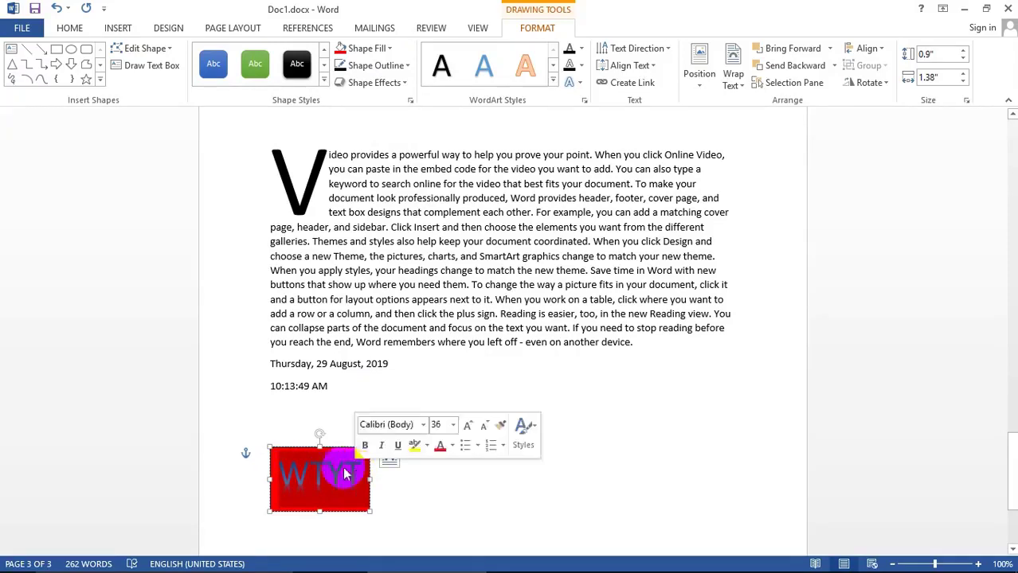
left_click(69, 28)
left_click(294, 78)
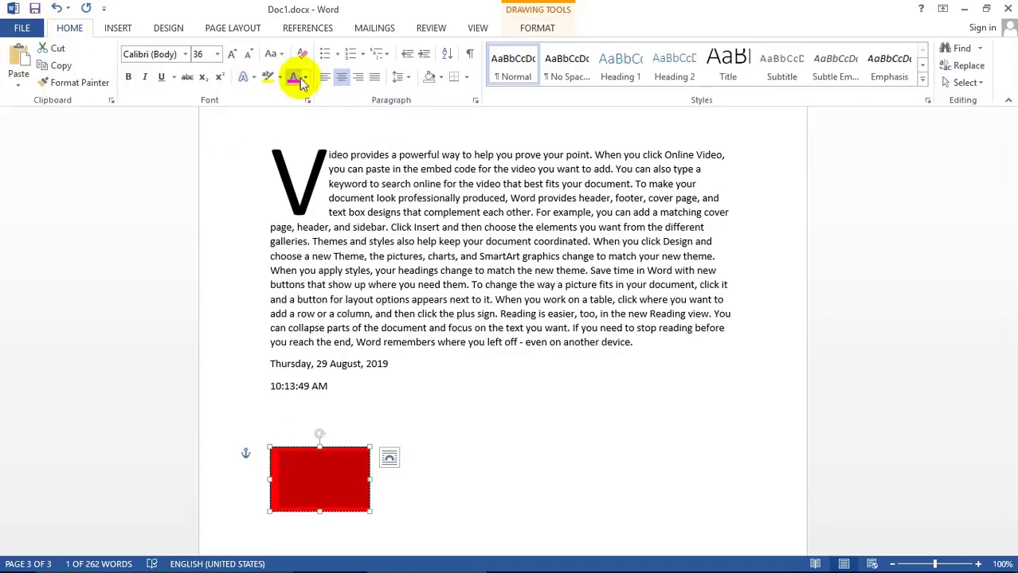
left_click(305, 78)
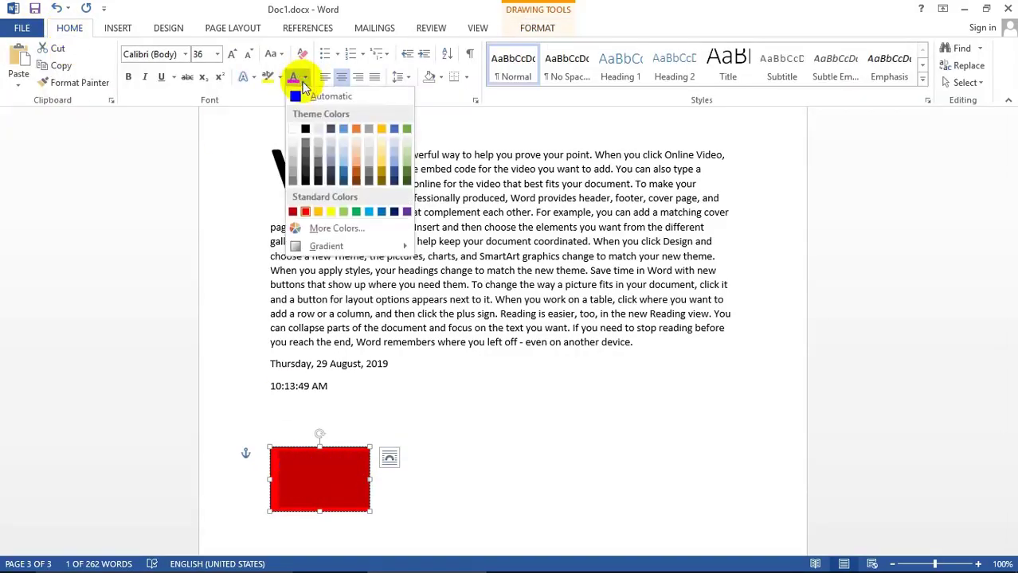
left_click(296, 127)
left_click(351, 478)
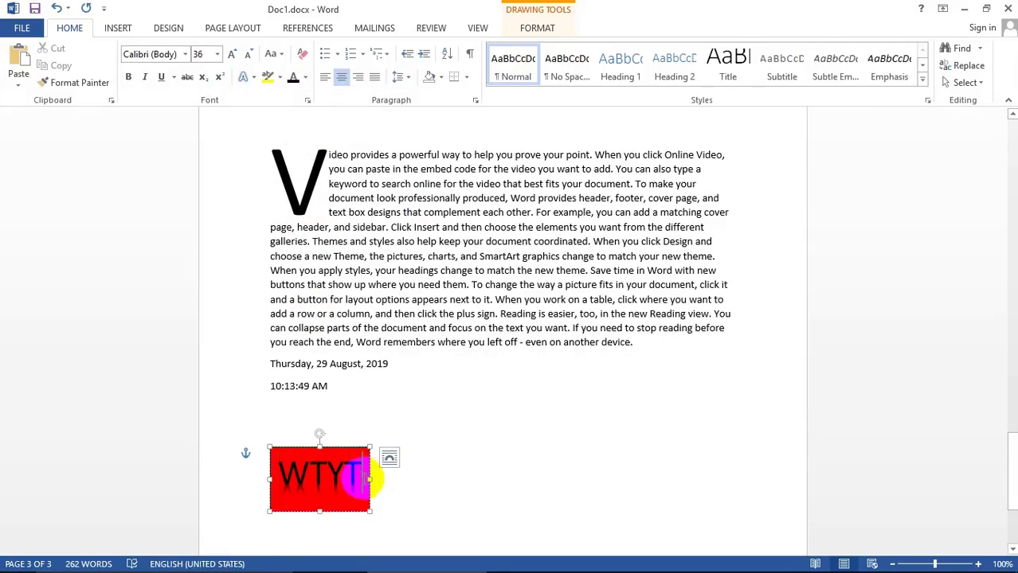
- Apply a 3-D perspective rotation to the WTYT shape and tilt it clockwise
left_click(527, 29)
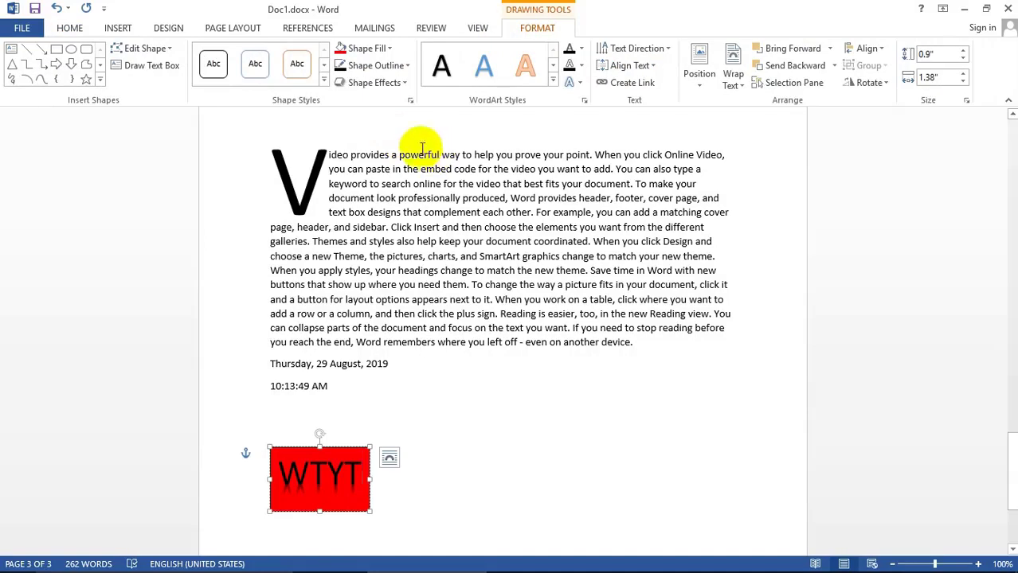
left_click(406, 84)
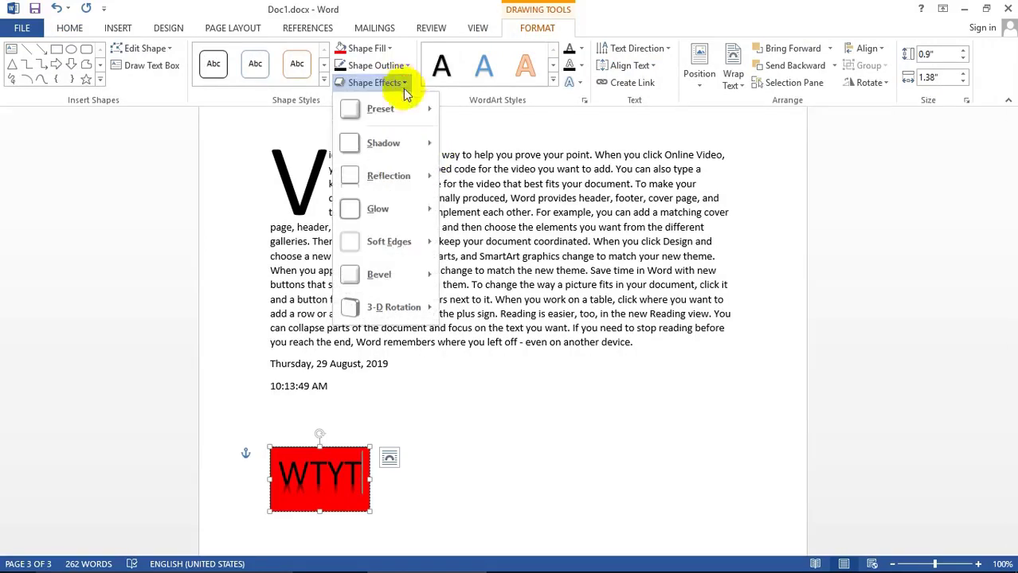
mouse_move(425, 311)
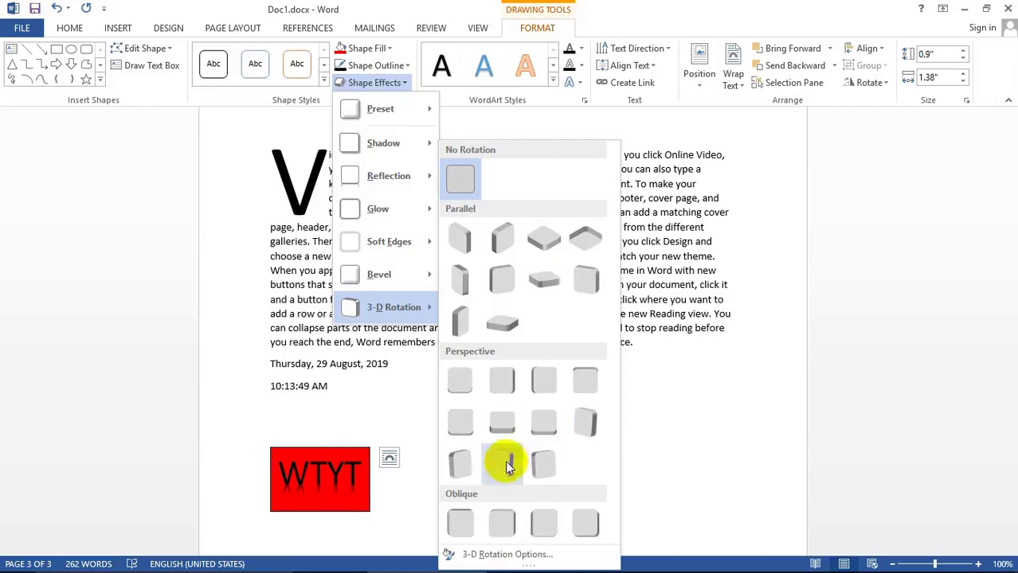
left_click(461, 274)
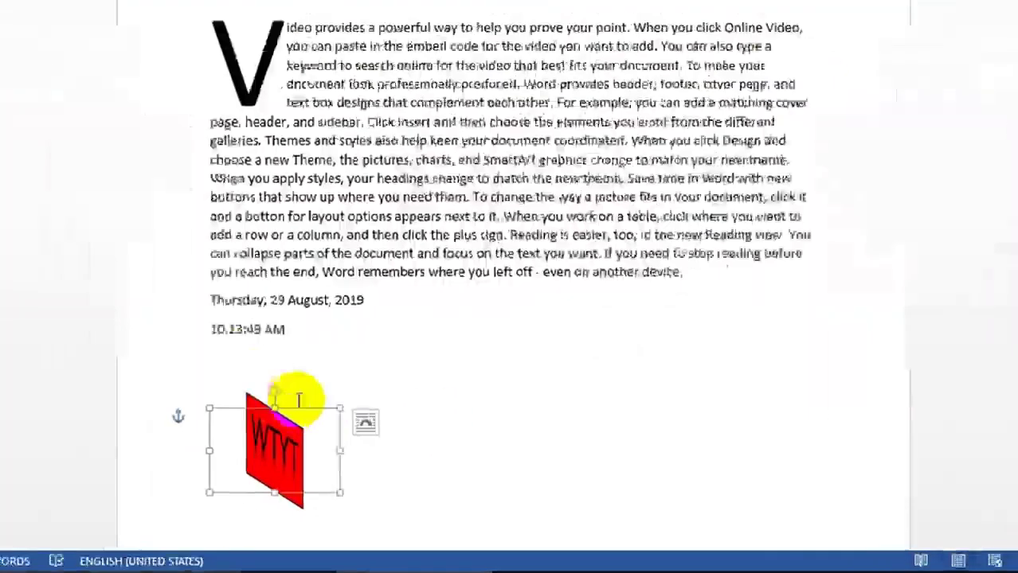
left_click_drag(227, 342, 285, 376)
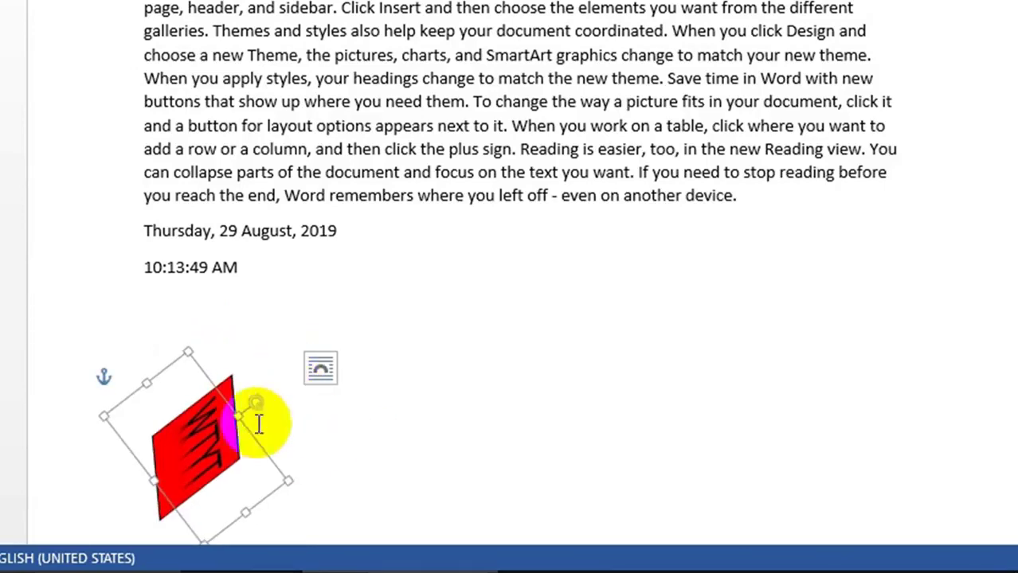
scroll(432, 346, "down", 3)
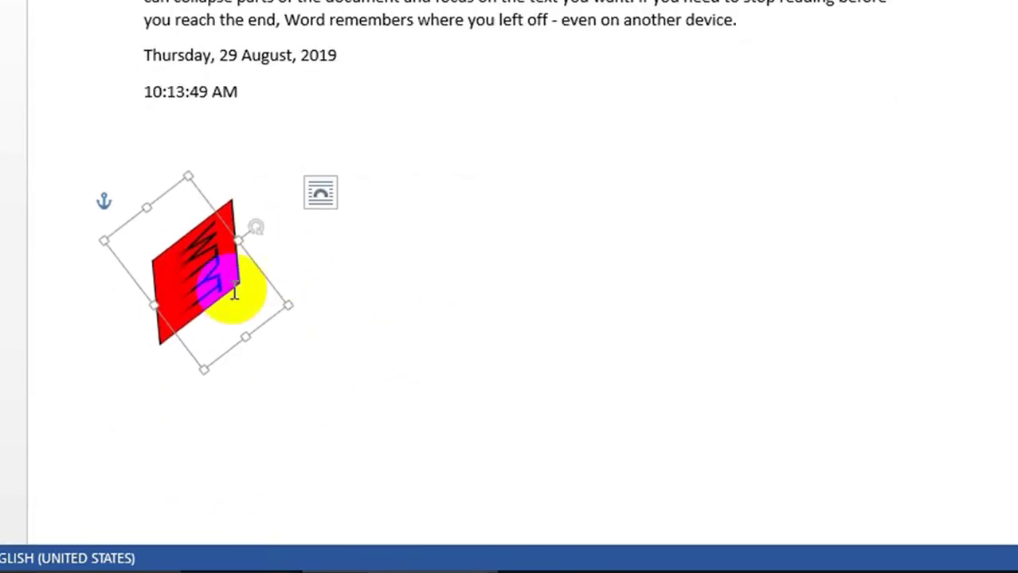
- Set the shape to In Front of Text and drag it right below the time
left_click(325, 195)
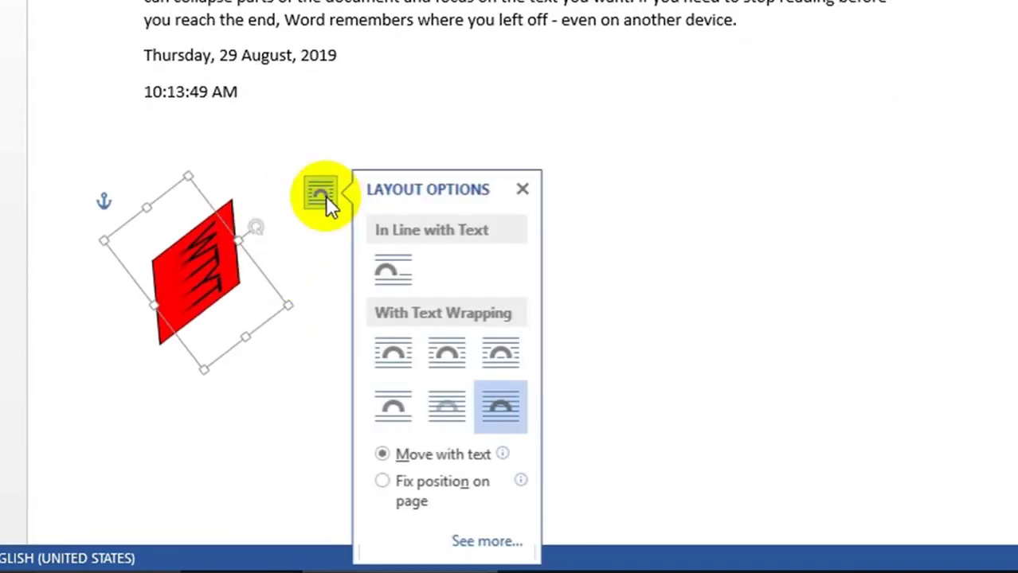
left_click(503, 408)
left_click(170, 226)
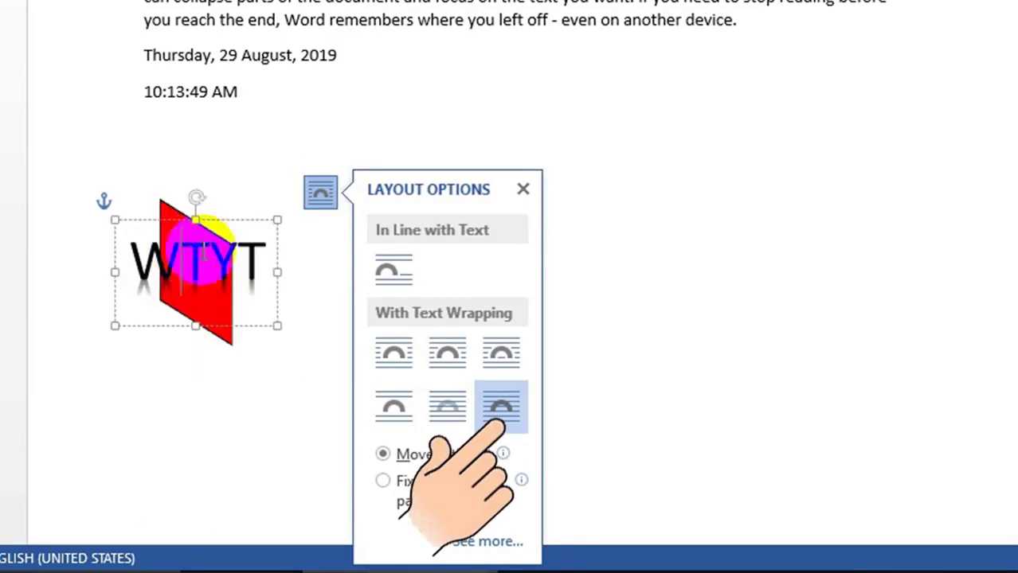
left_click_drag(273, 230, 652, 177)
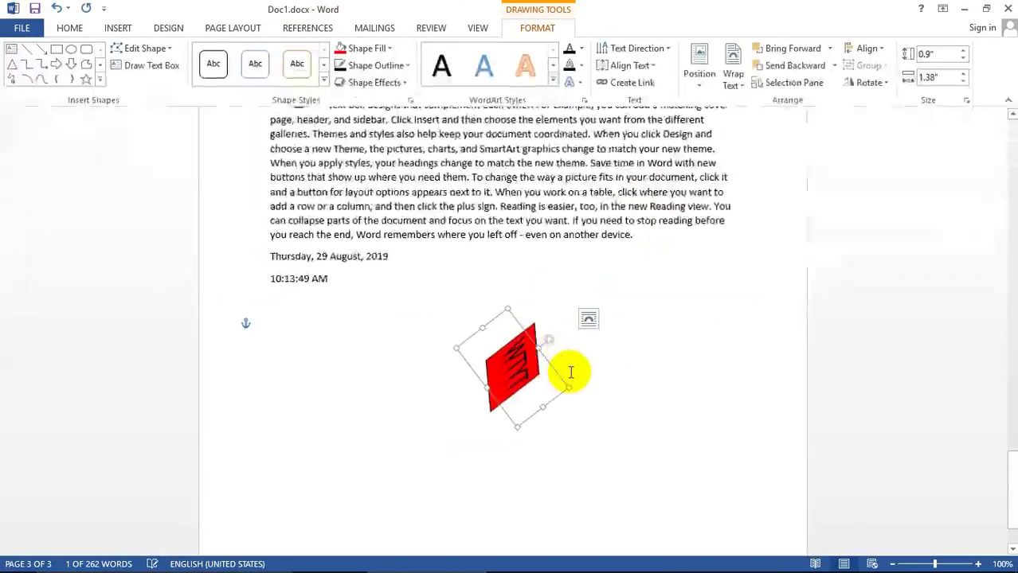
scroll(566, 375, "down", 2)
left_click(330, 415)
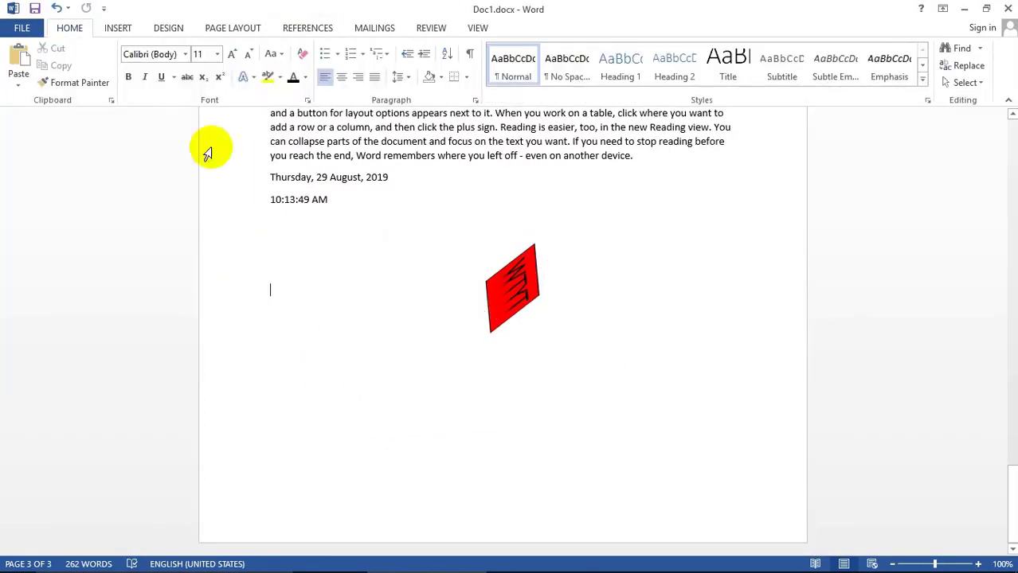
- Insert a new WordArt reading 'WTYT' and place it to the right of the tilted red shape
left_click(119, 28)
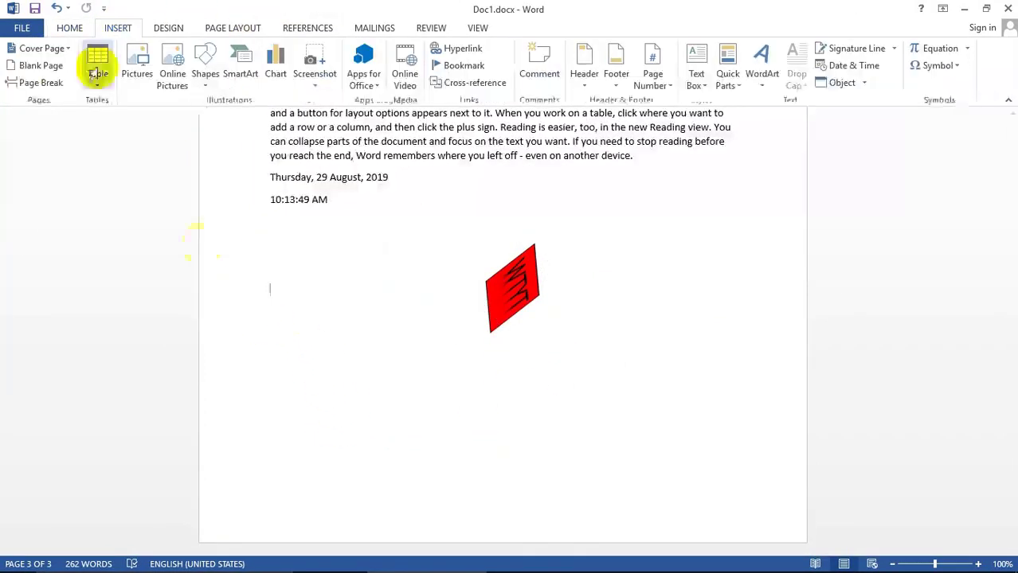
left_click(764, 87)
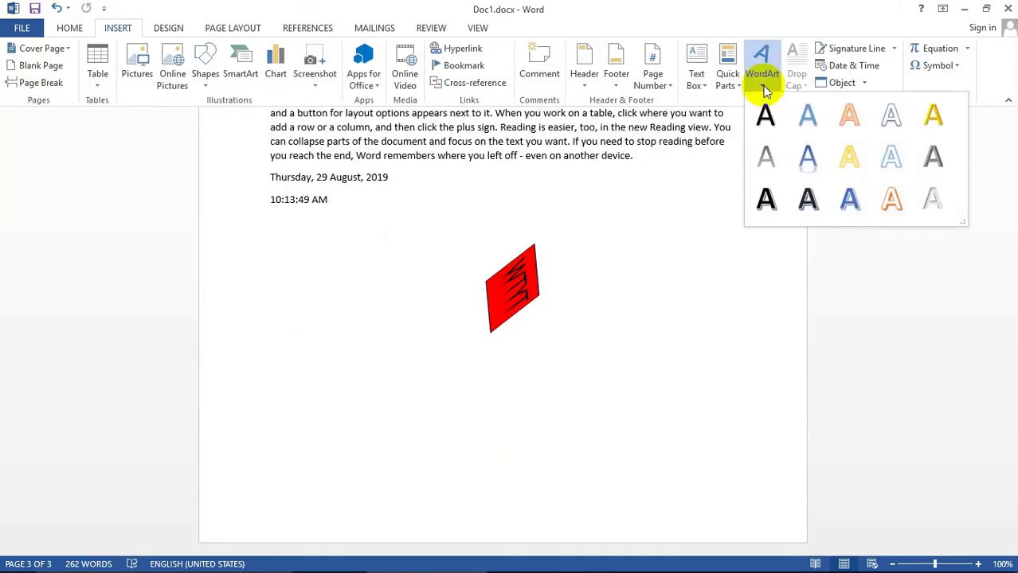
left_click(808, 200)
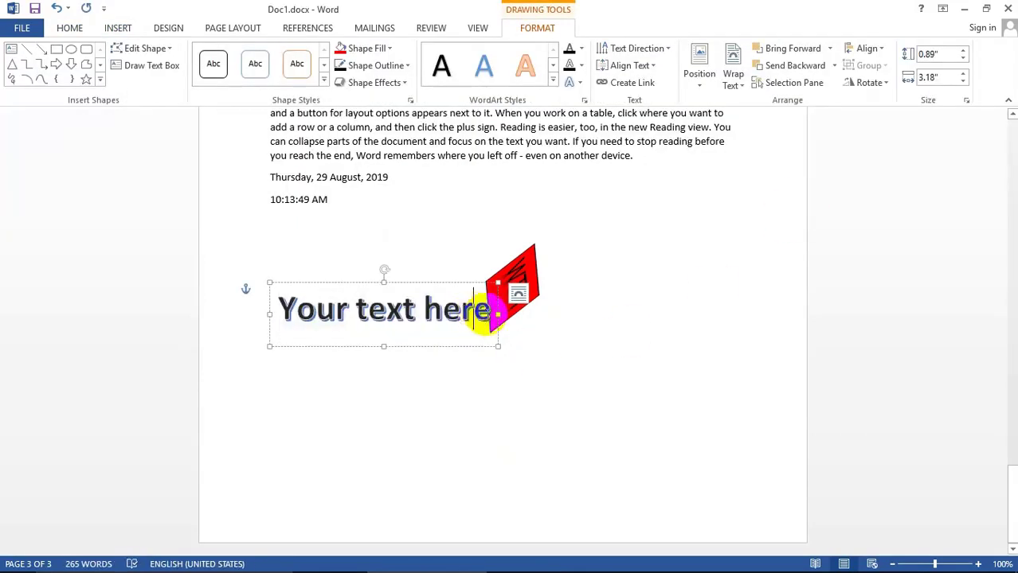
left_click_drag(478, 316, 303, 328)
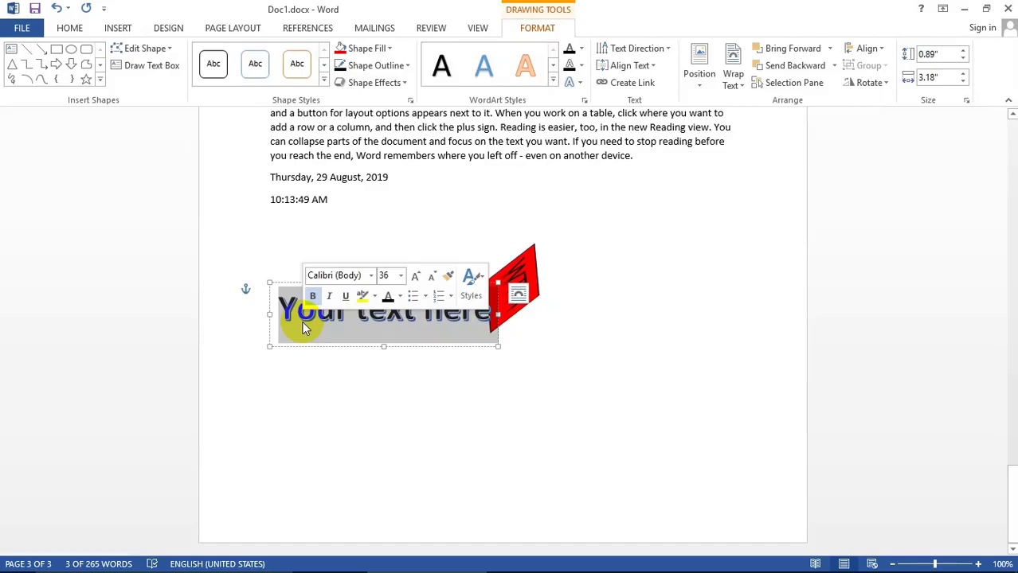
type("WTYT")
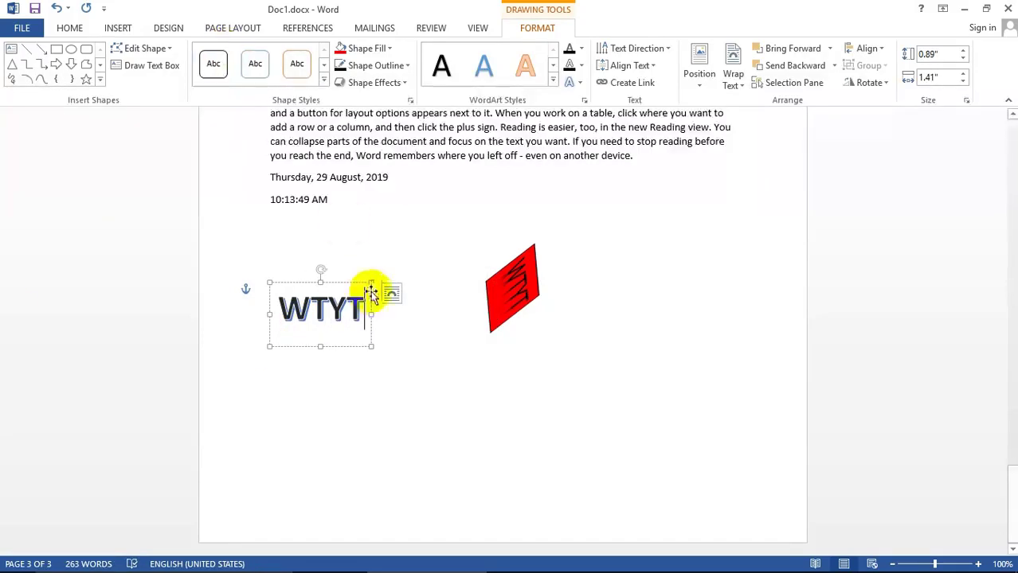
left_click_drag(372, 288, 735, 255)
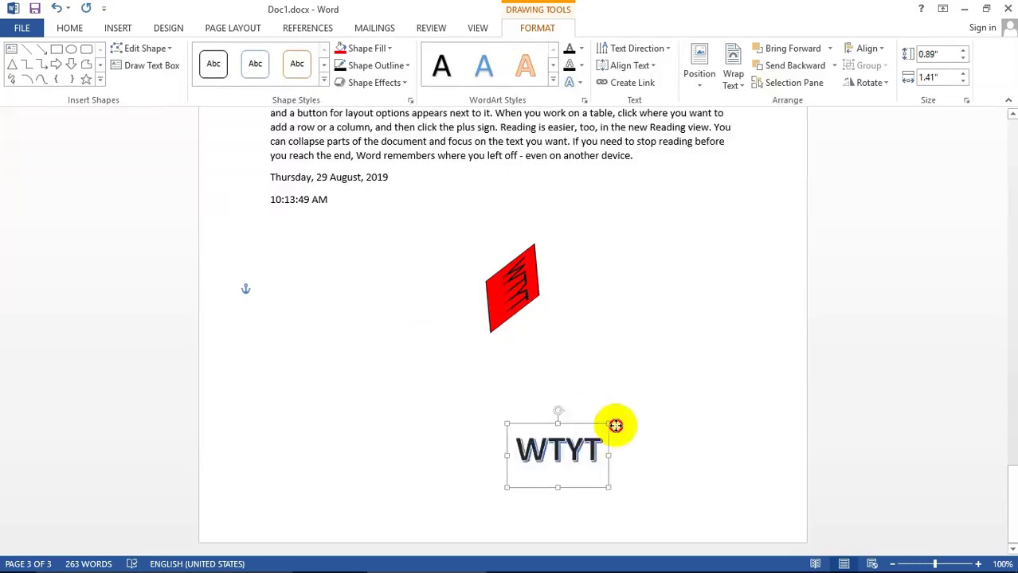
left_click(704, 378)
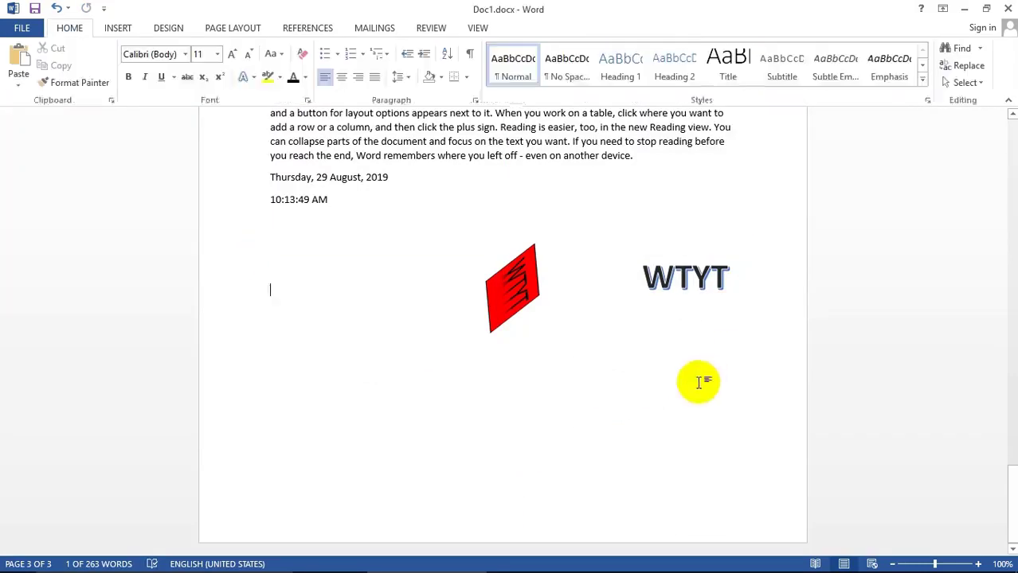